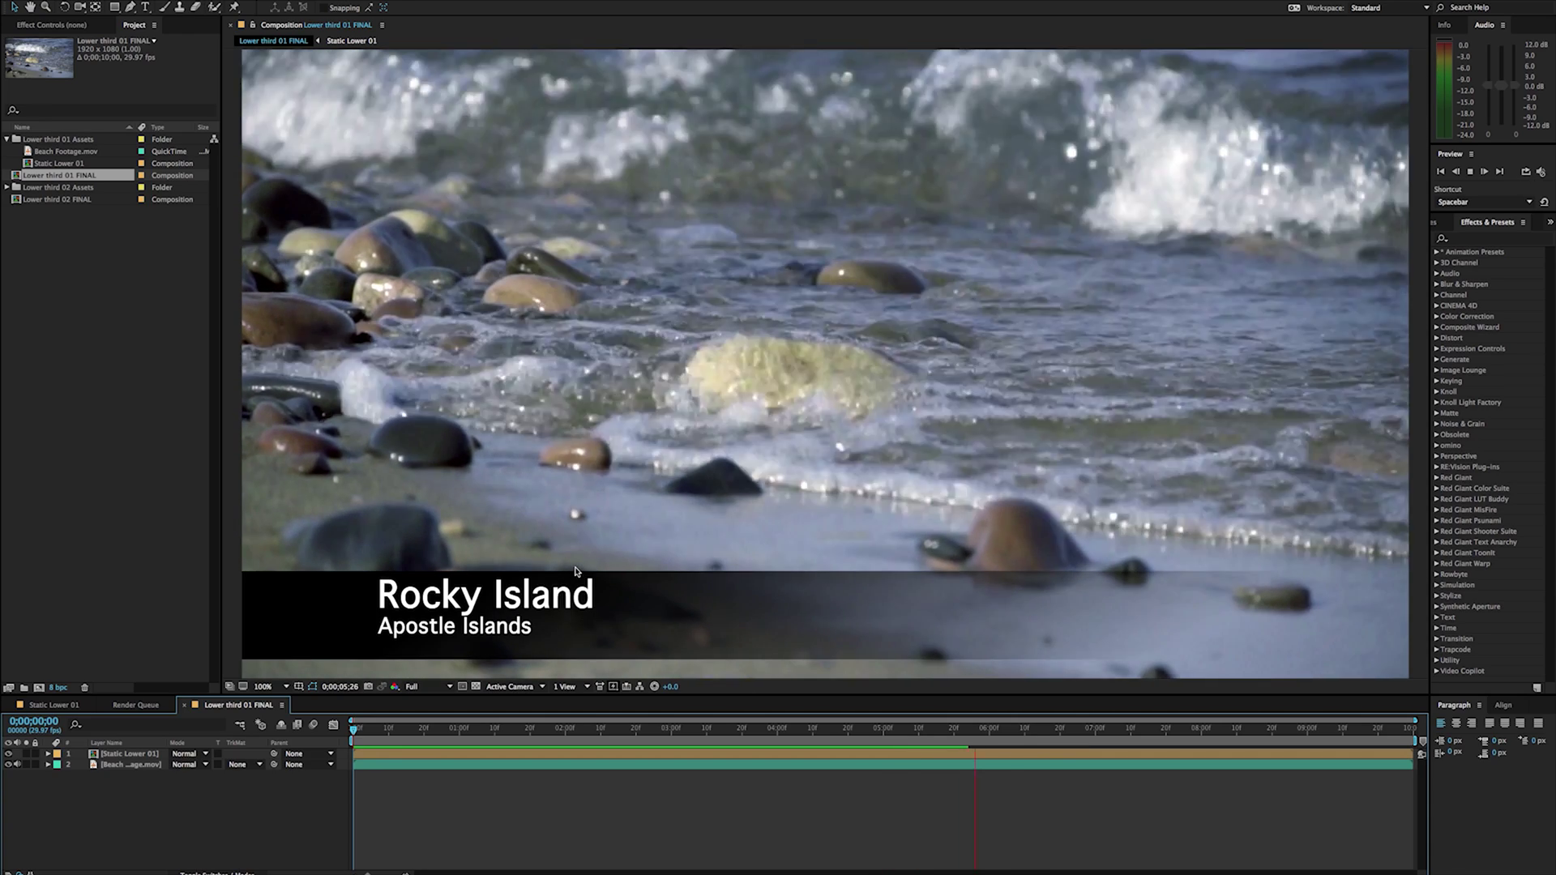
Stop the preview of the finished Rocky Island / Apostle Islands lower third
key(space)
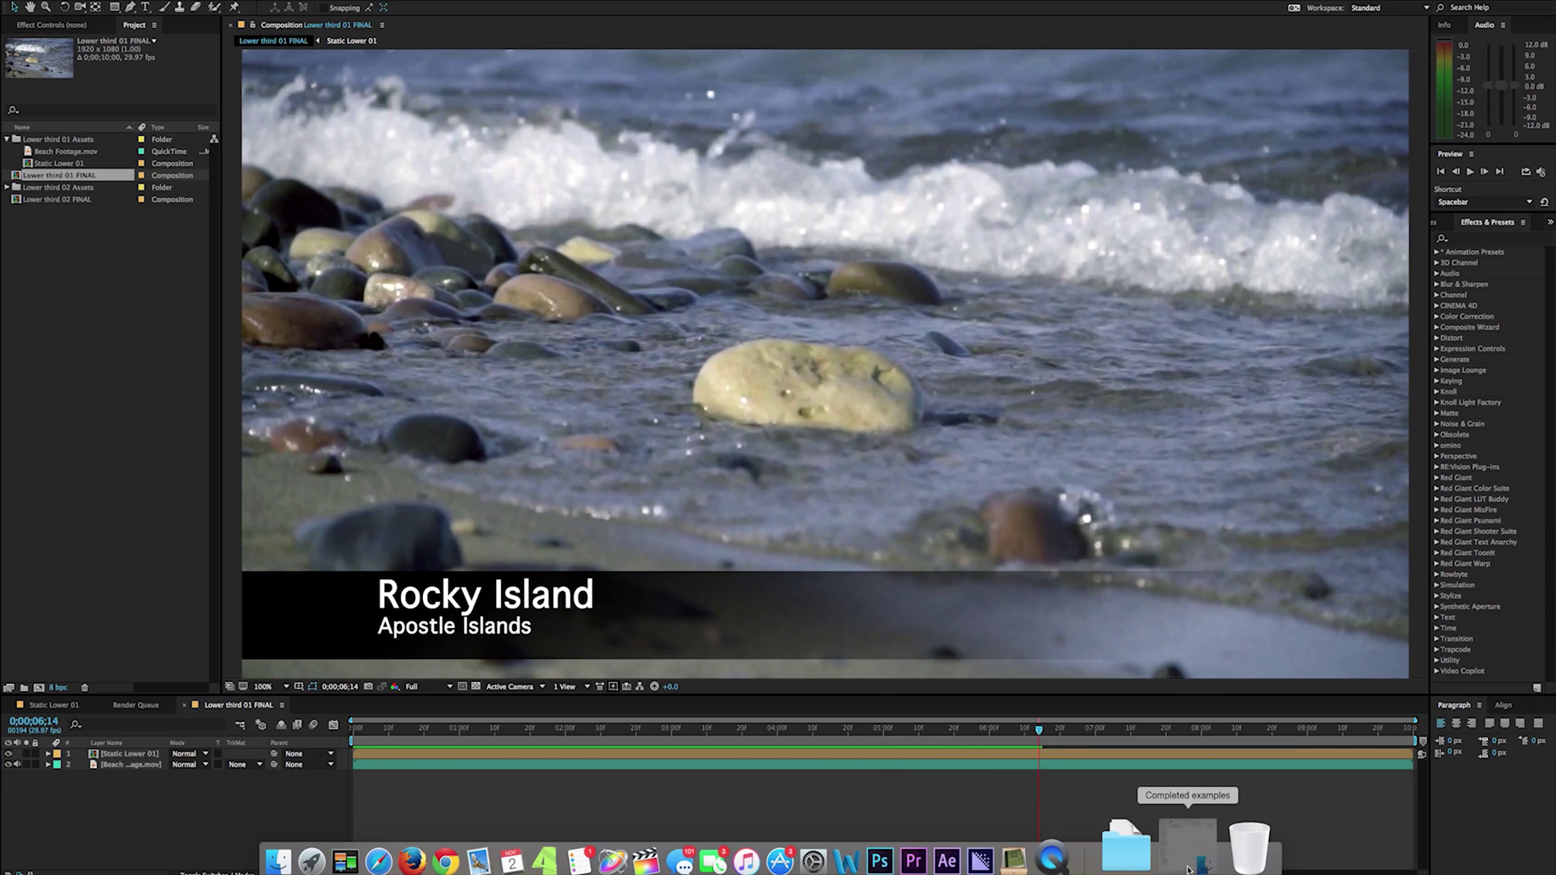
Quick Look the 01 Lower third 01 FINAL.mov clip from the Completed examples folder
click(1188, 870)
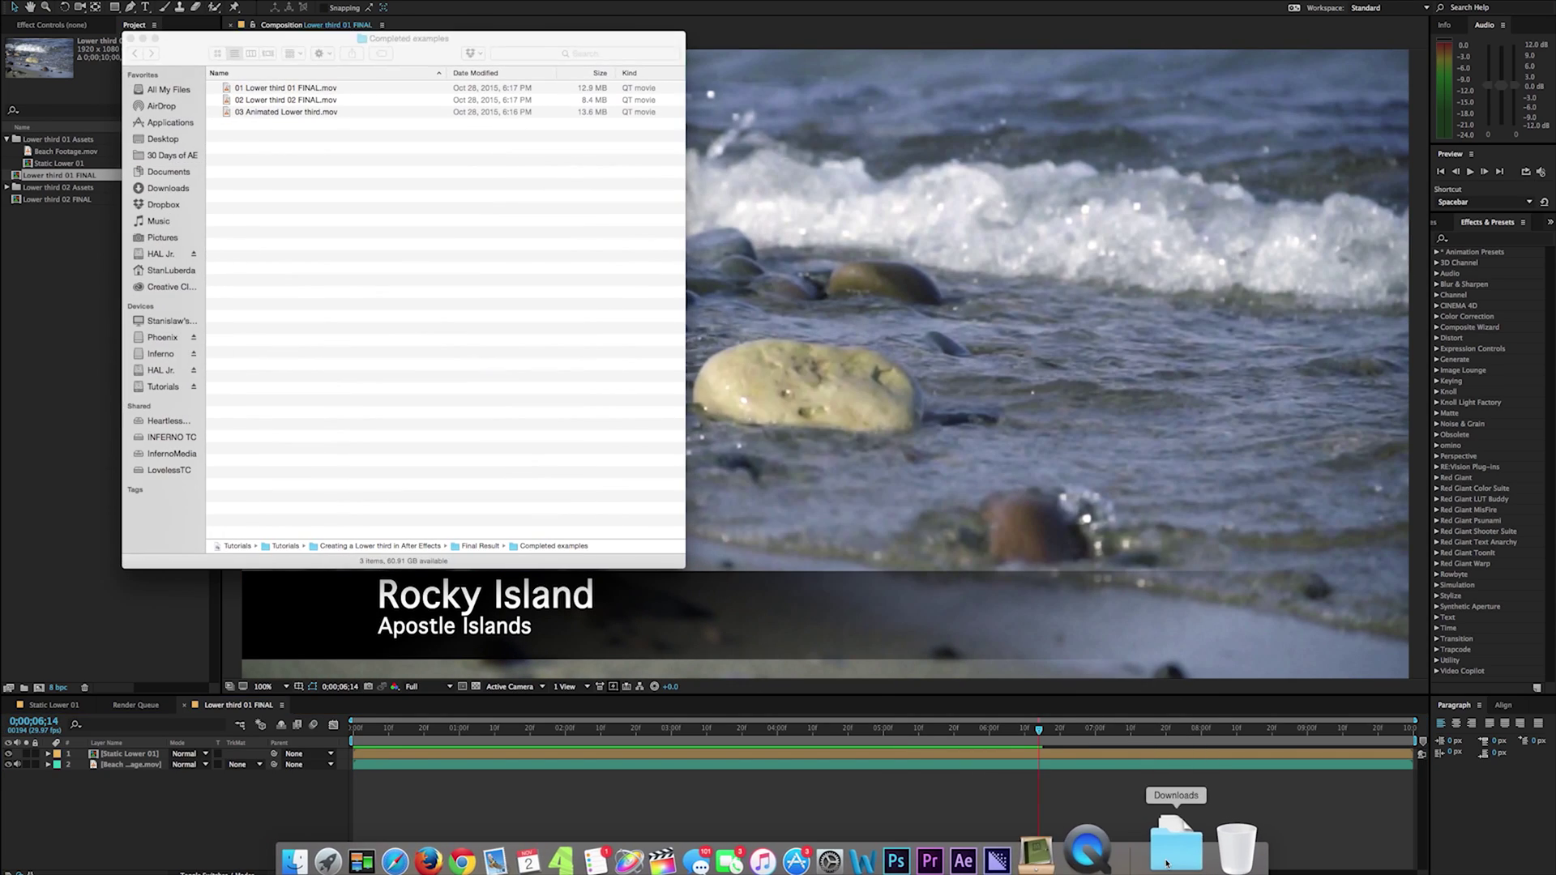
click(301, 89)
key(space)
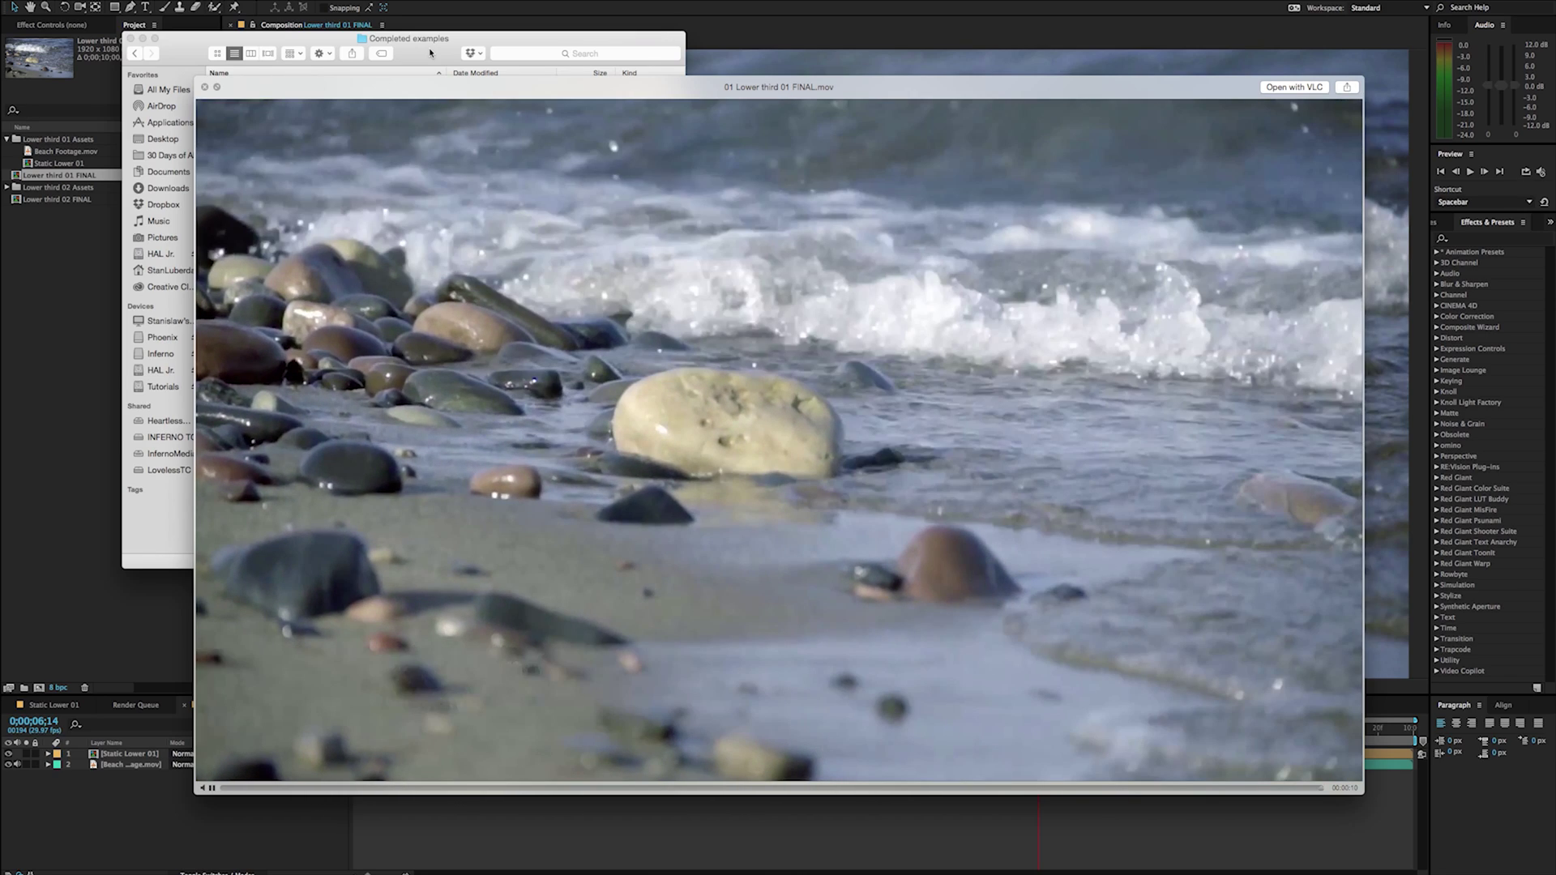
key(space)
key(space)
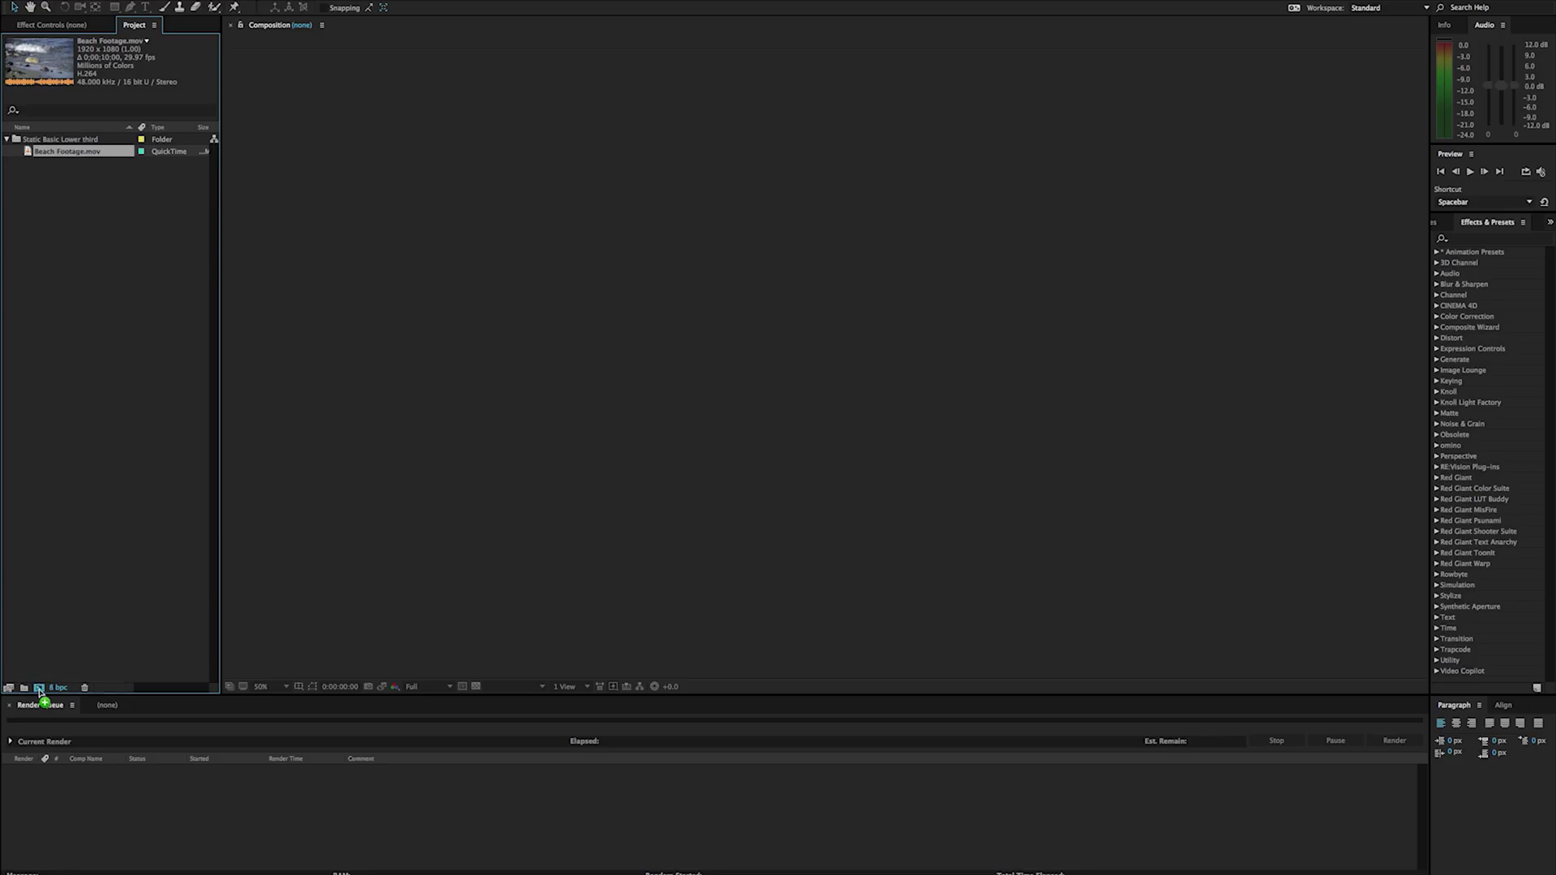
Make a Beach Footage composition from Beach Footage.mov and preview it at Fit magnification
drag(39, 691, 39, 689)
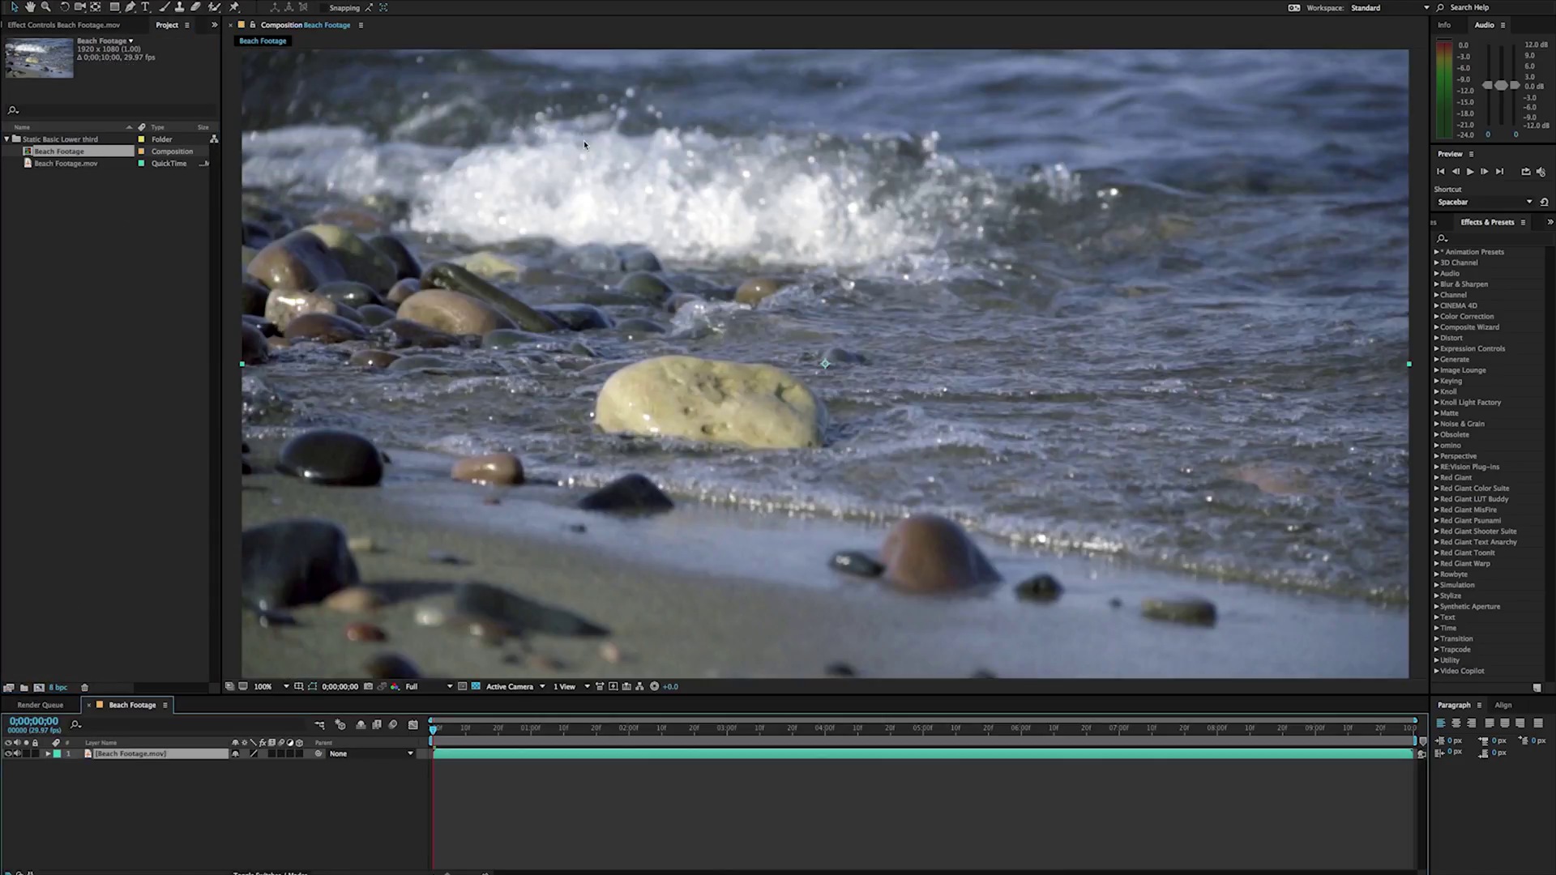
key(comma)
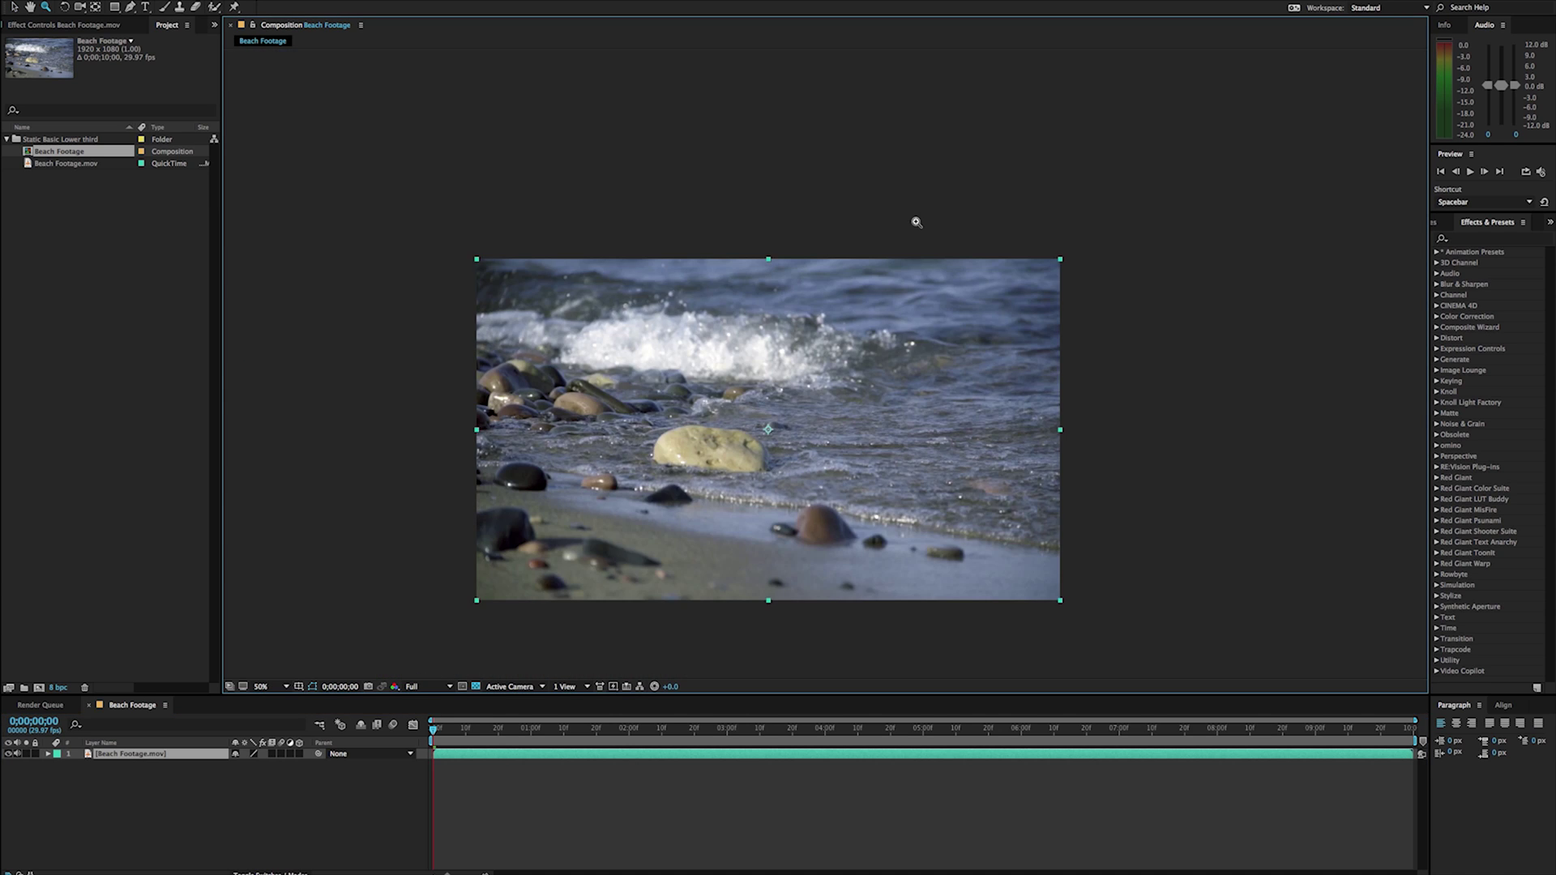
key(space)
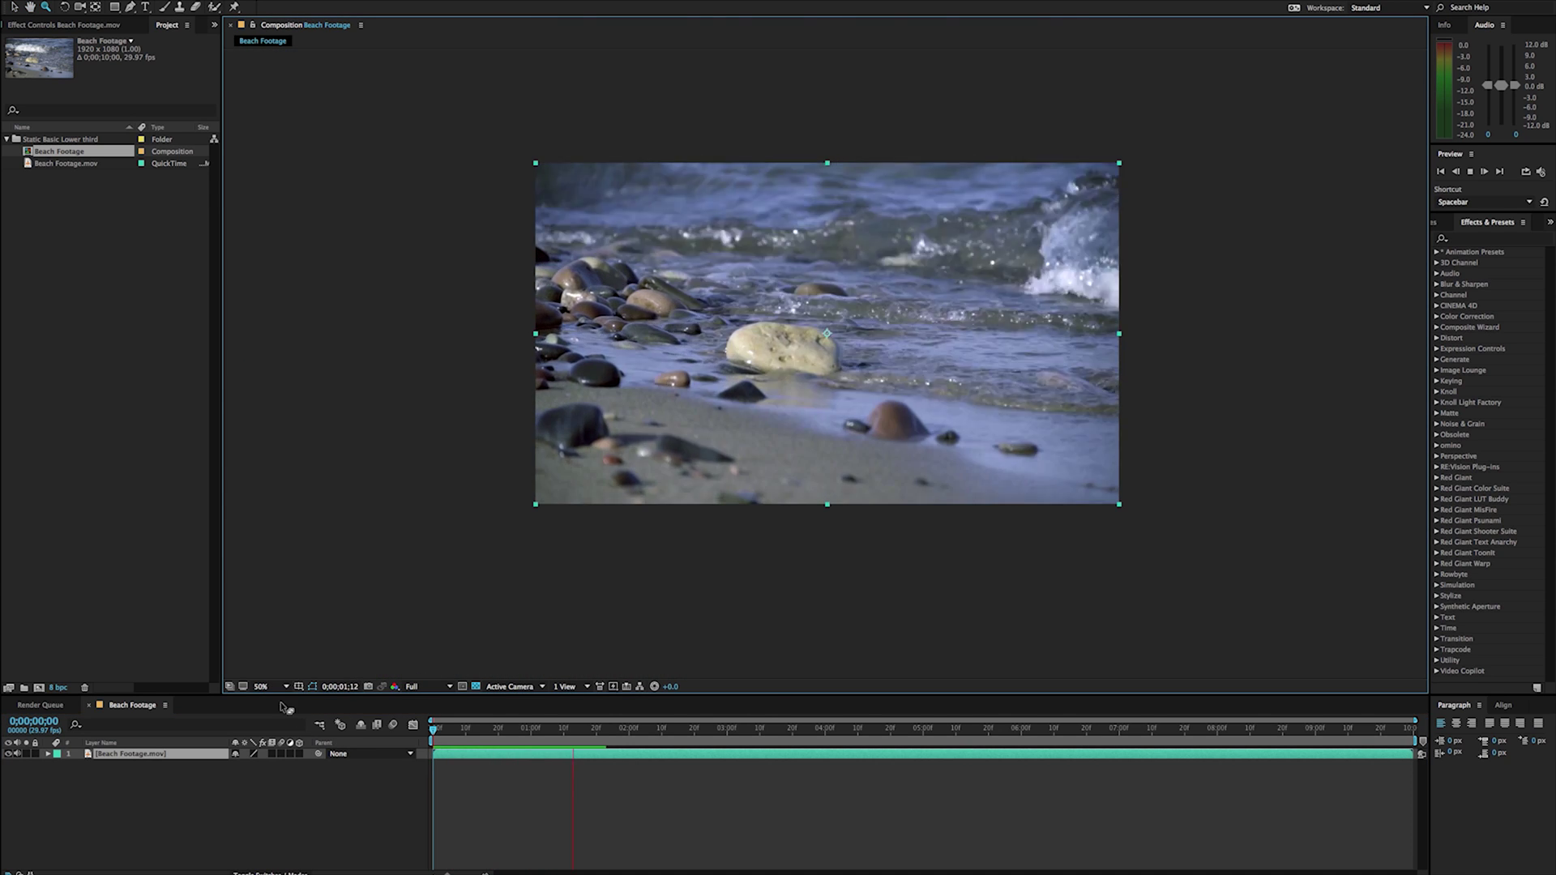
click(286, 687)
click(286, 686)
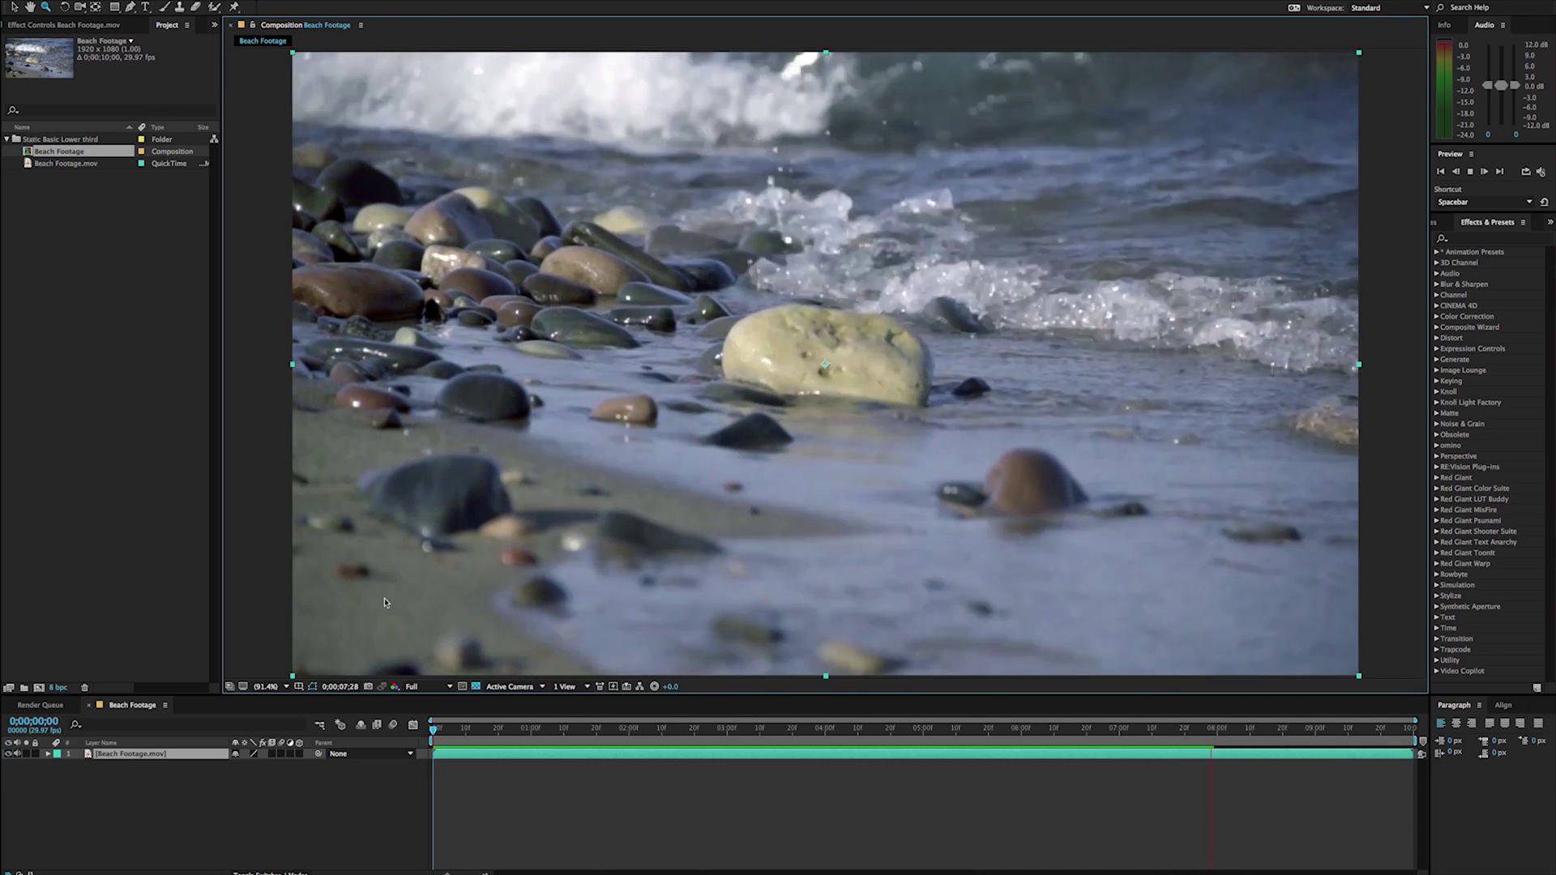
key(space)
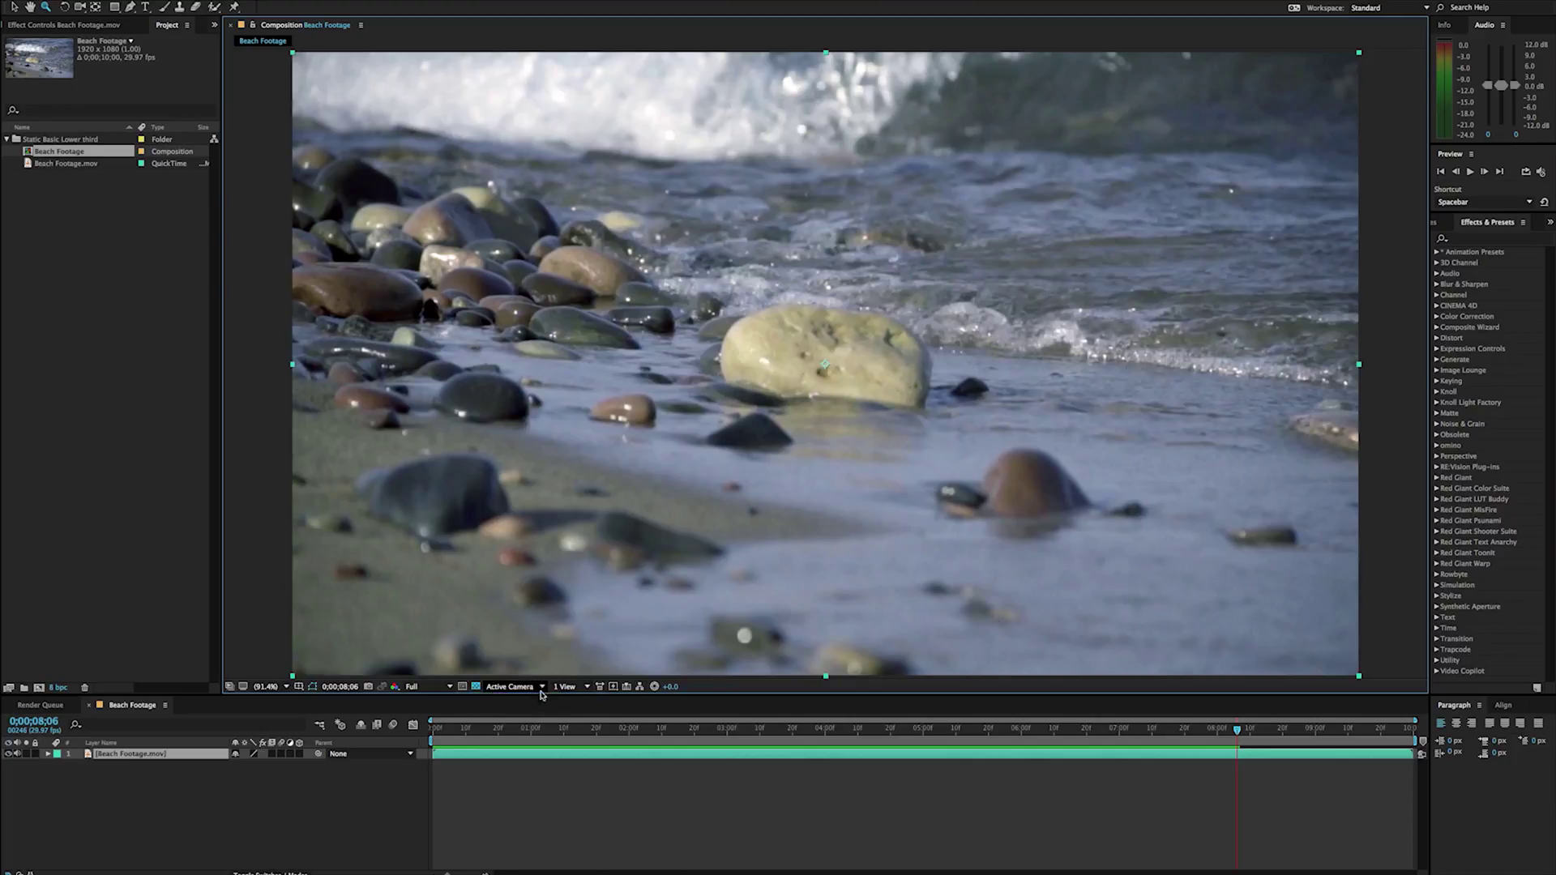
Set the preview resolution to Half and enlarge the timeline panel
click(421, 687)
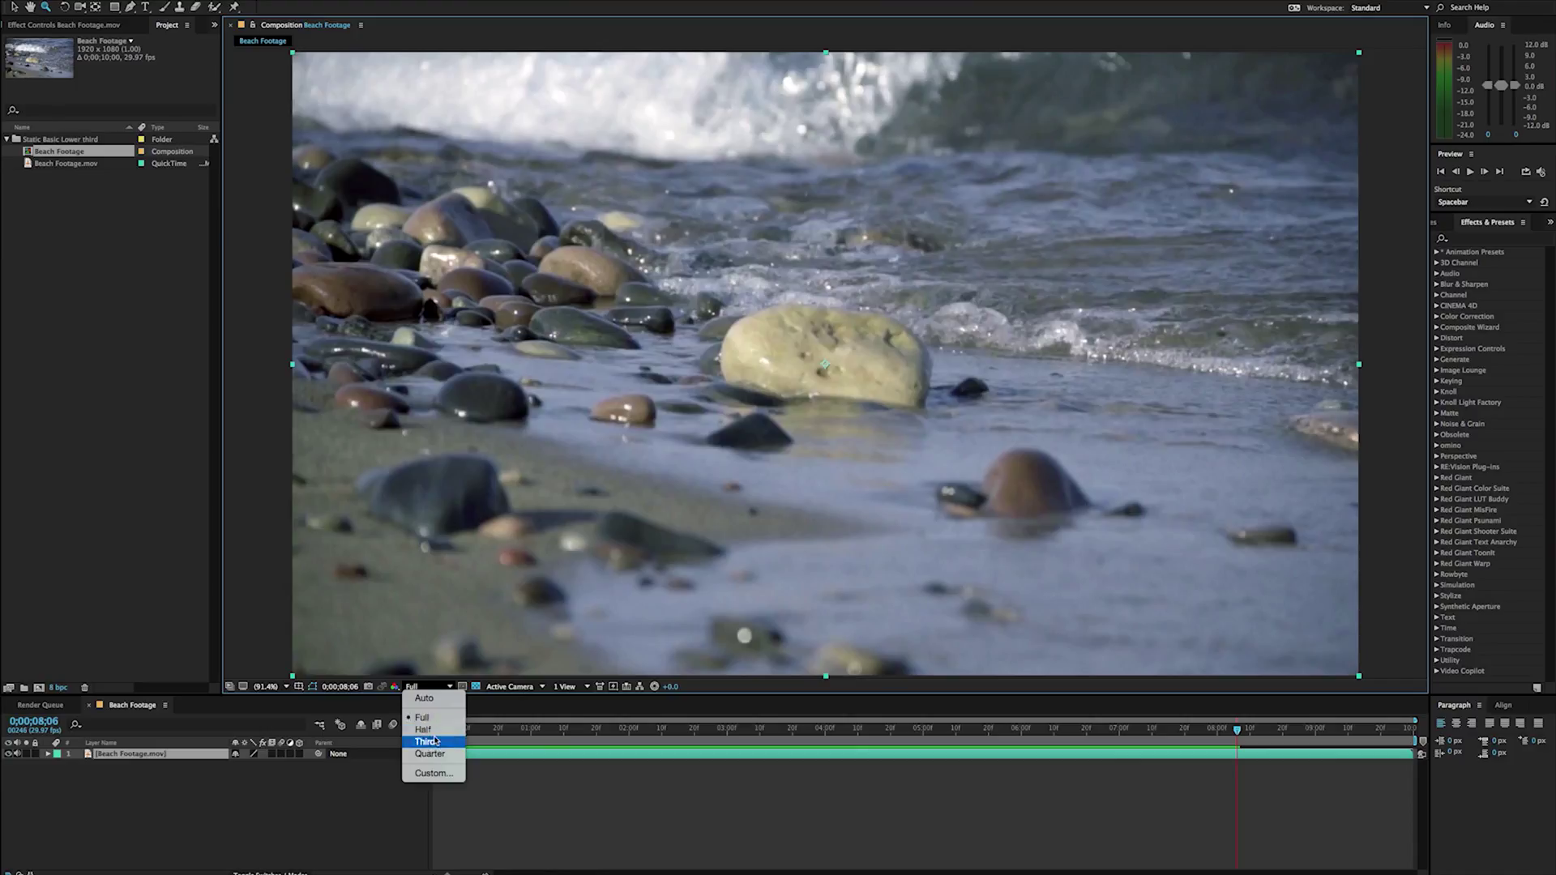
click(423, 729)
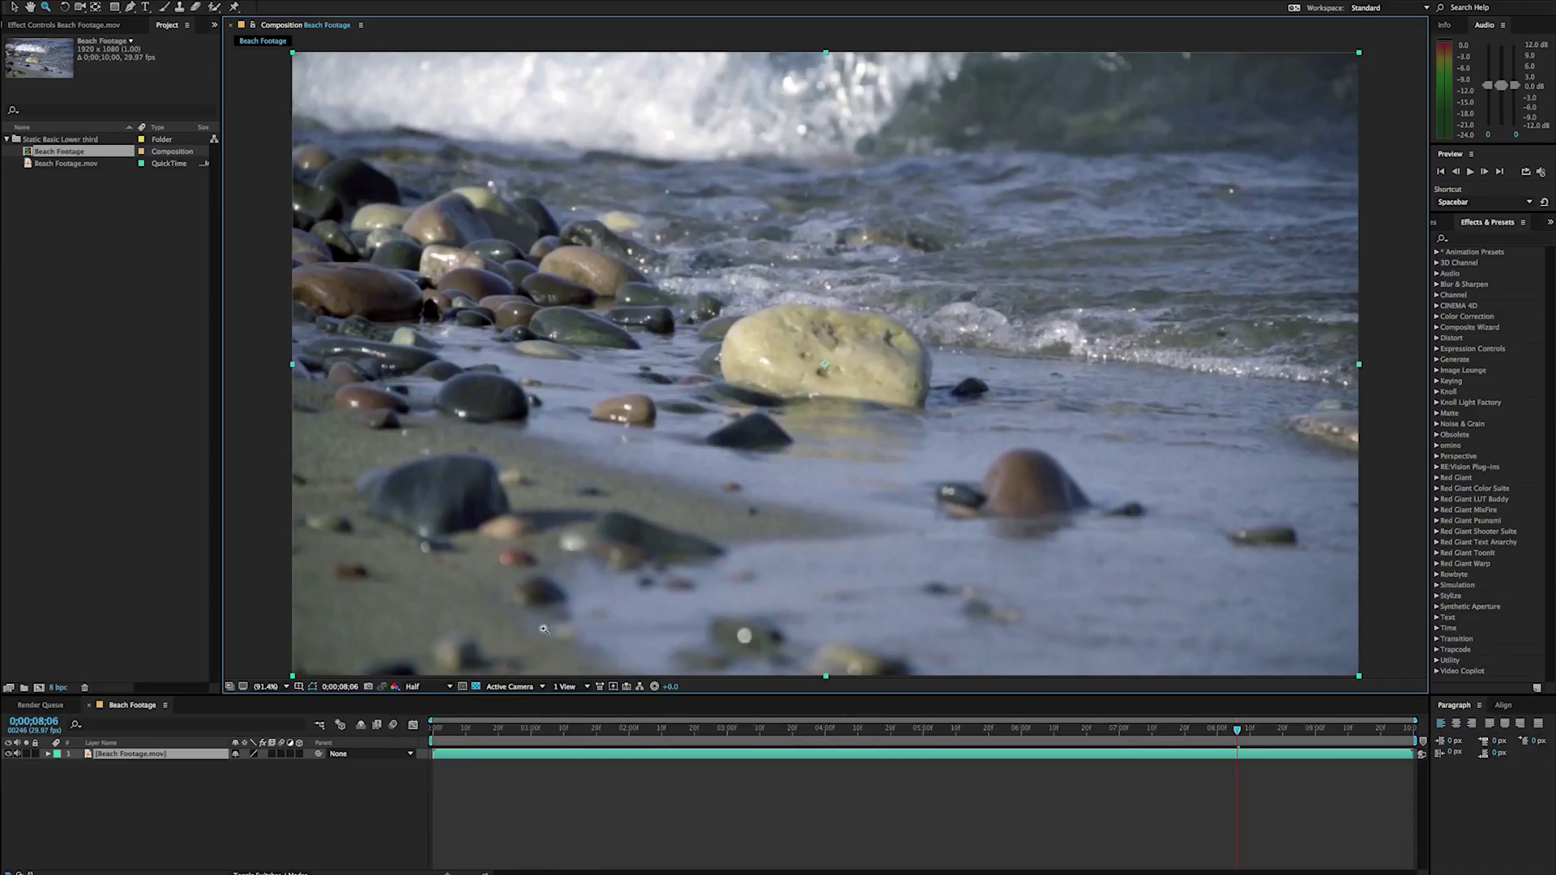
drag(718, 708, 718, 578)
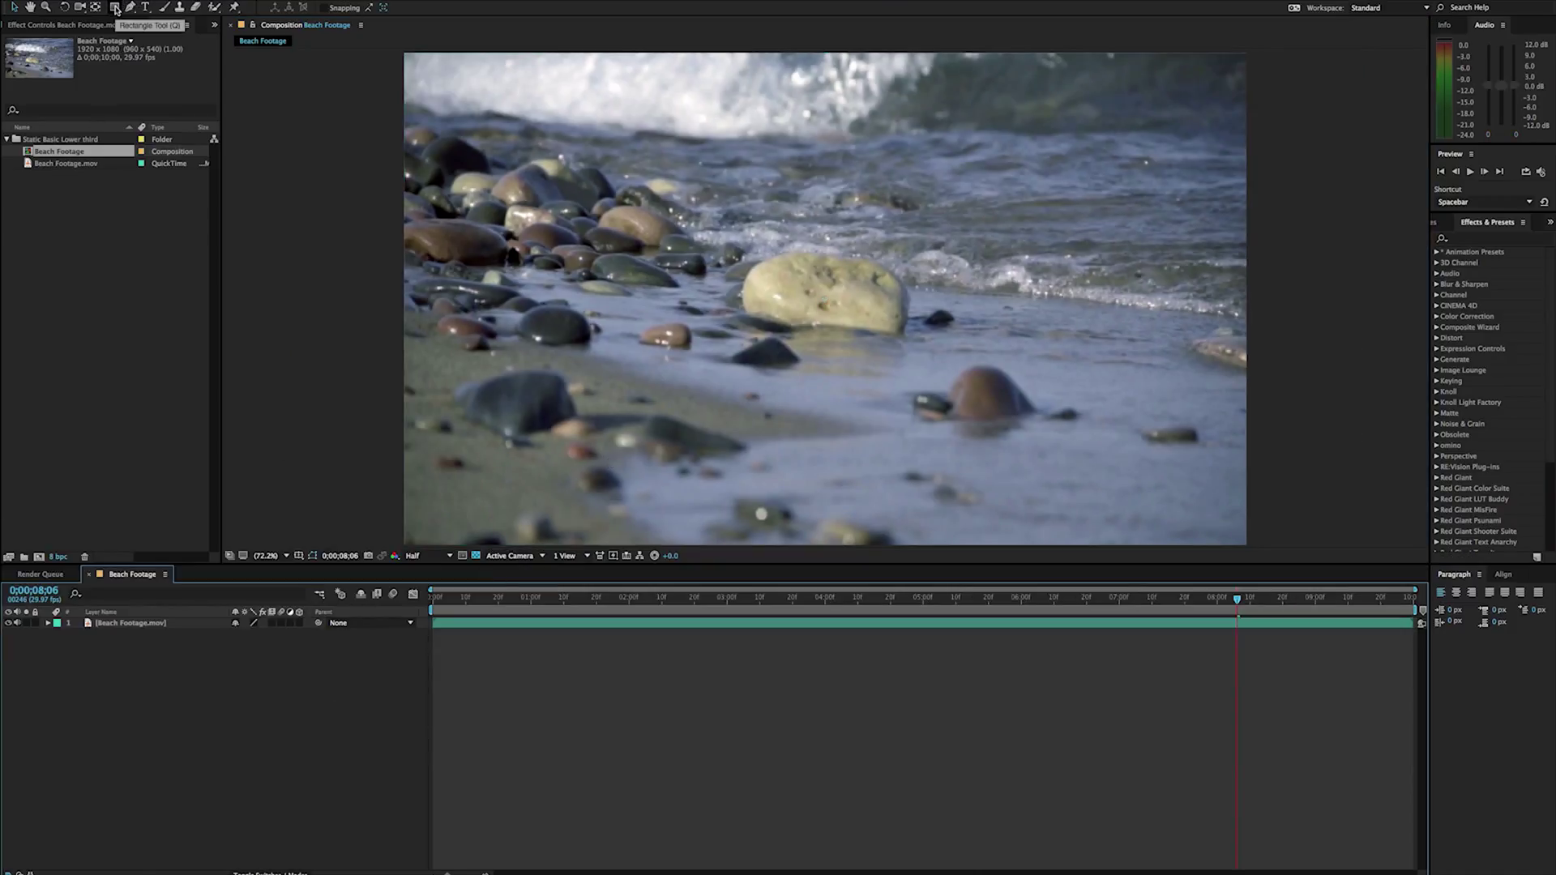
Draw a dark rectangle shape layer across the lower footage with the Rectangle Tool
click(115, 9)
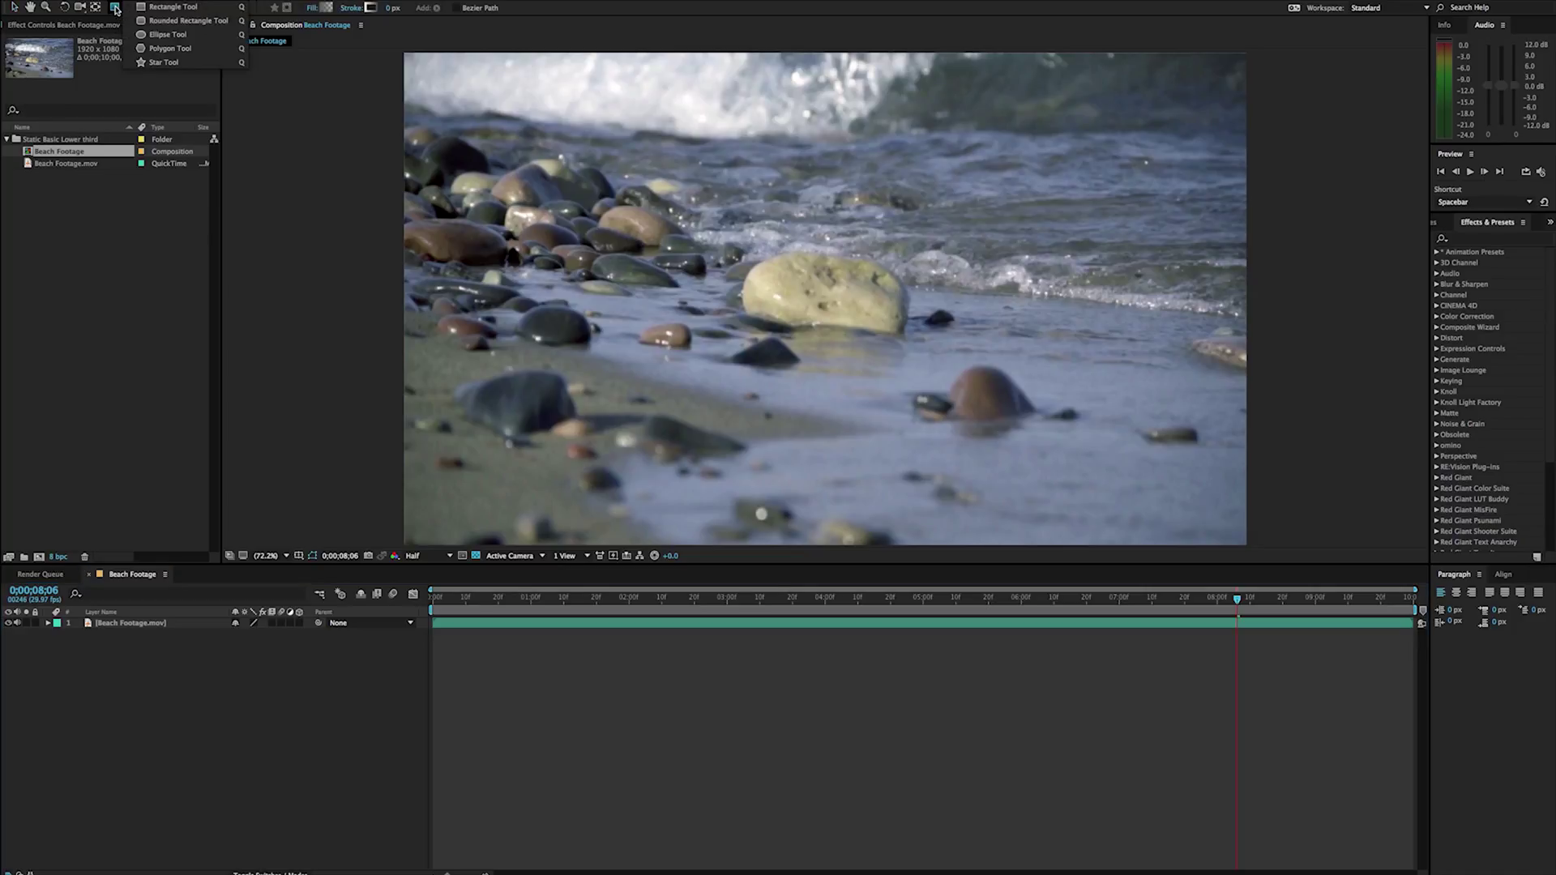
click(115, 19)
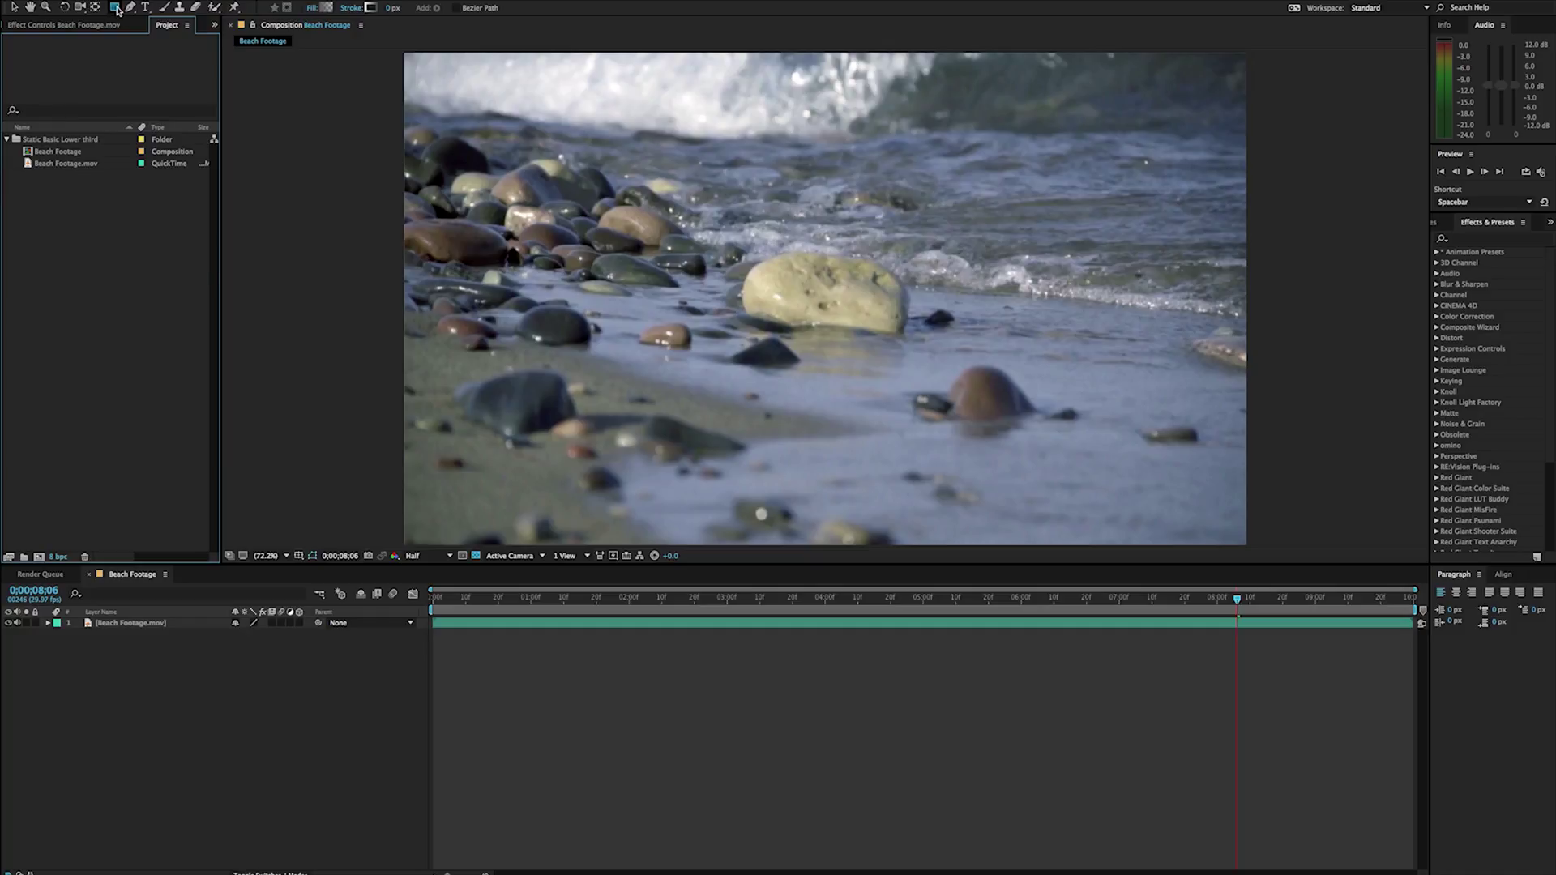
click(116, 8)
click(344, 511)
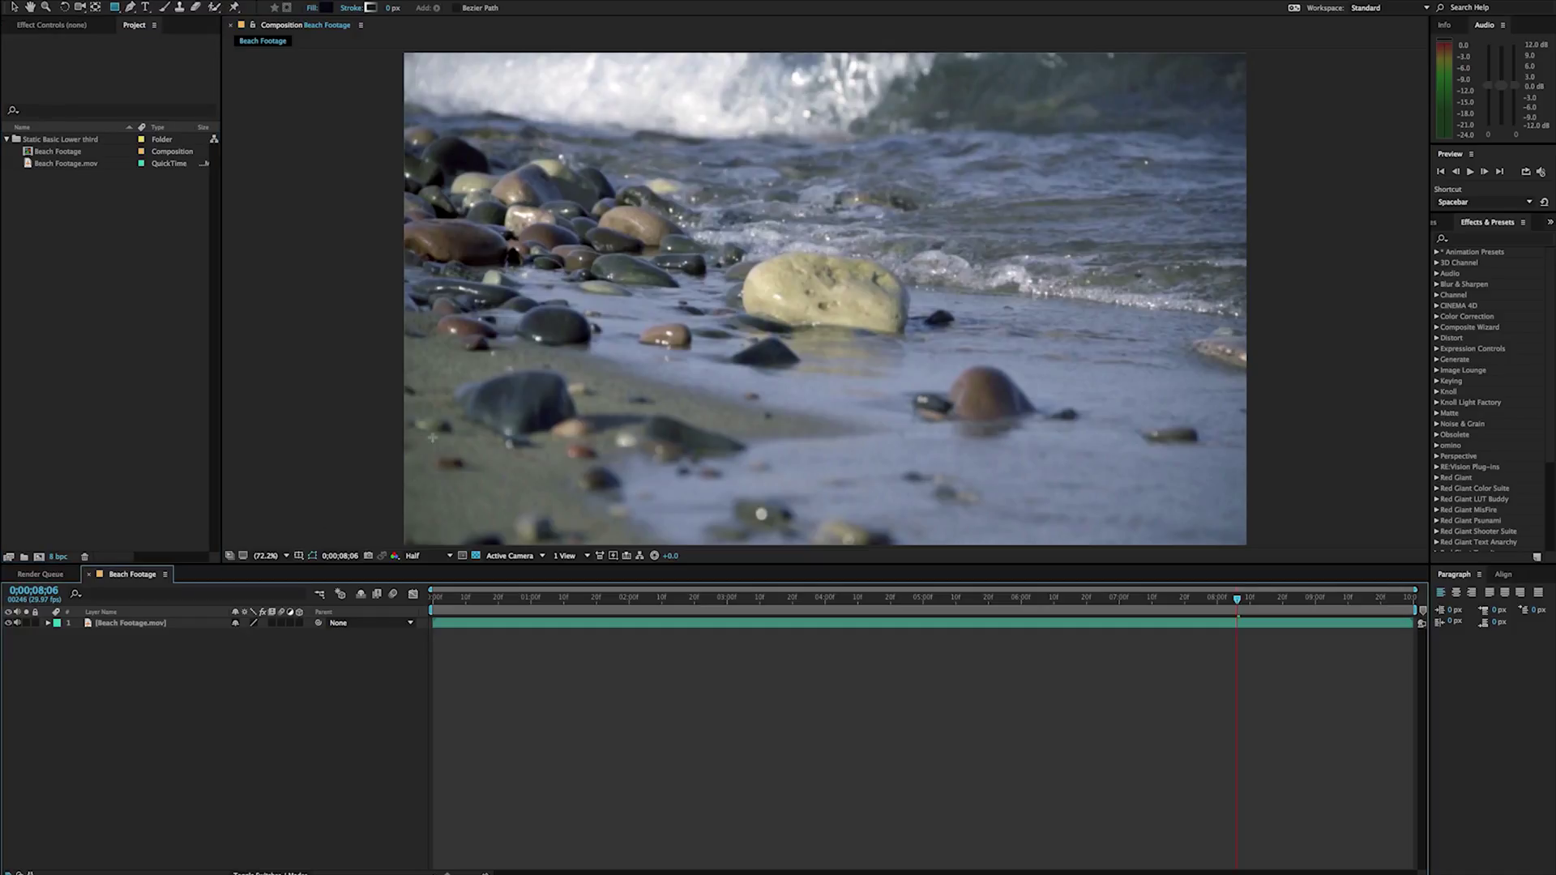
mouse_move(357, 438)
mouse_down()
mouse_move(932, 508)
mouse_move(1248, 485)
mouse_move(1271, 515)
mouse_up()
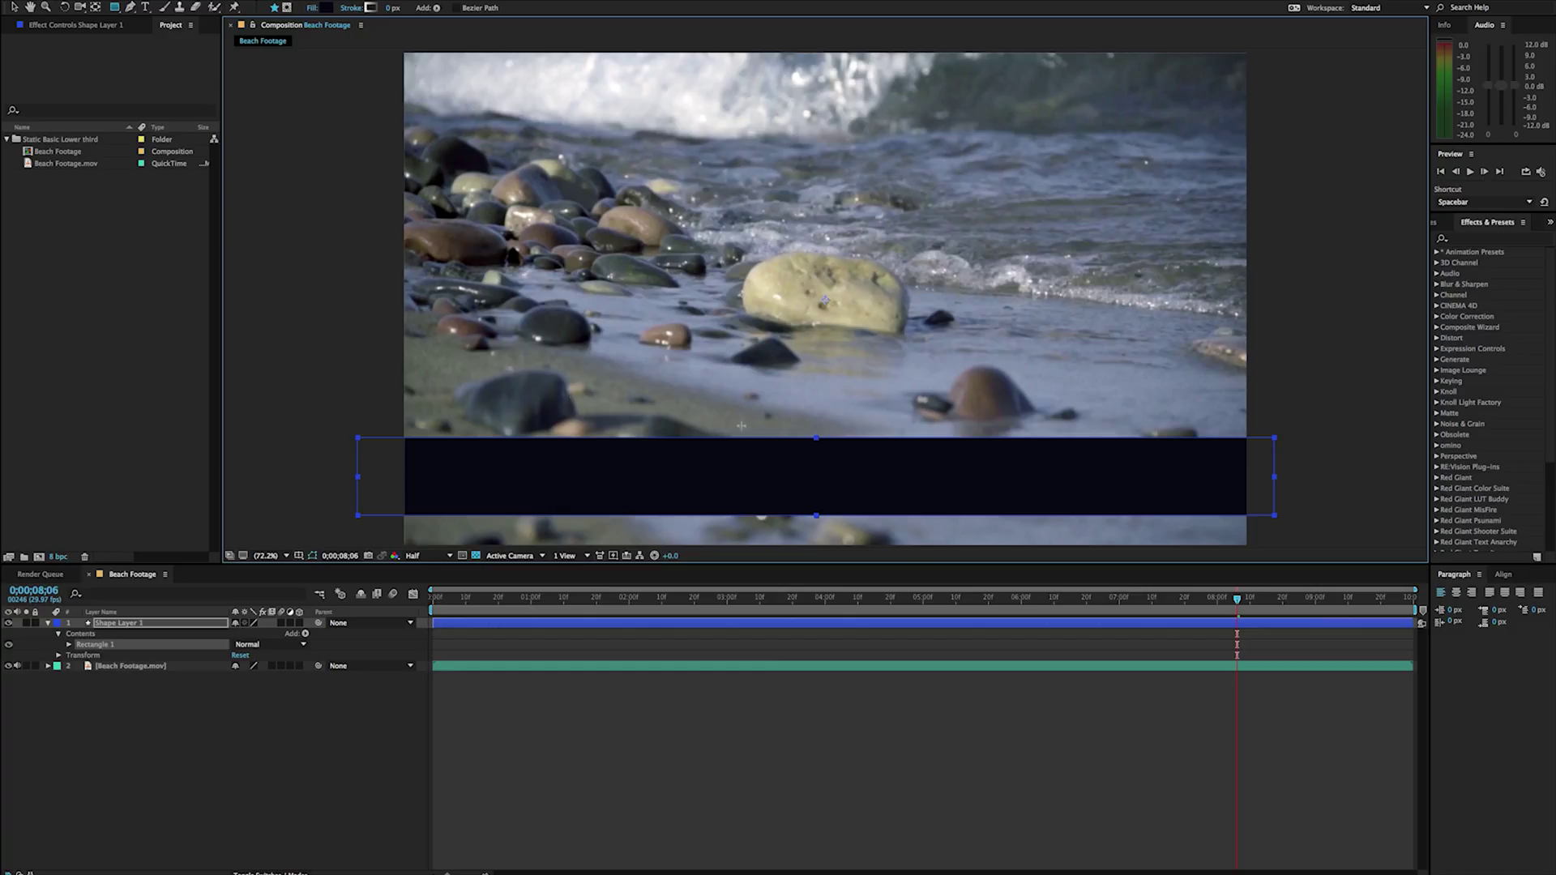
Move and resize Rectangle 1 so it spans past both frame edges near the bottom
key(v)
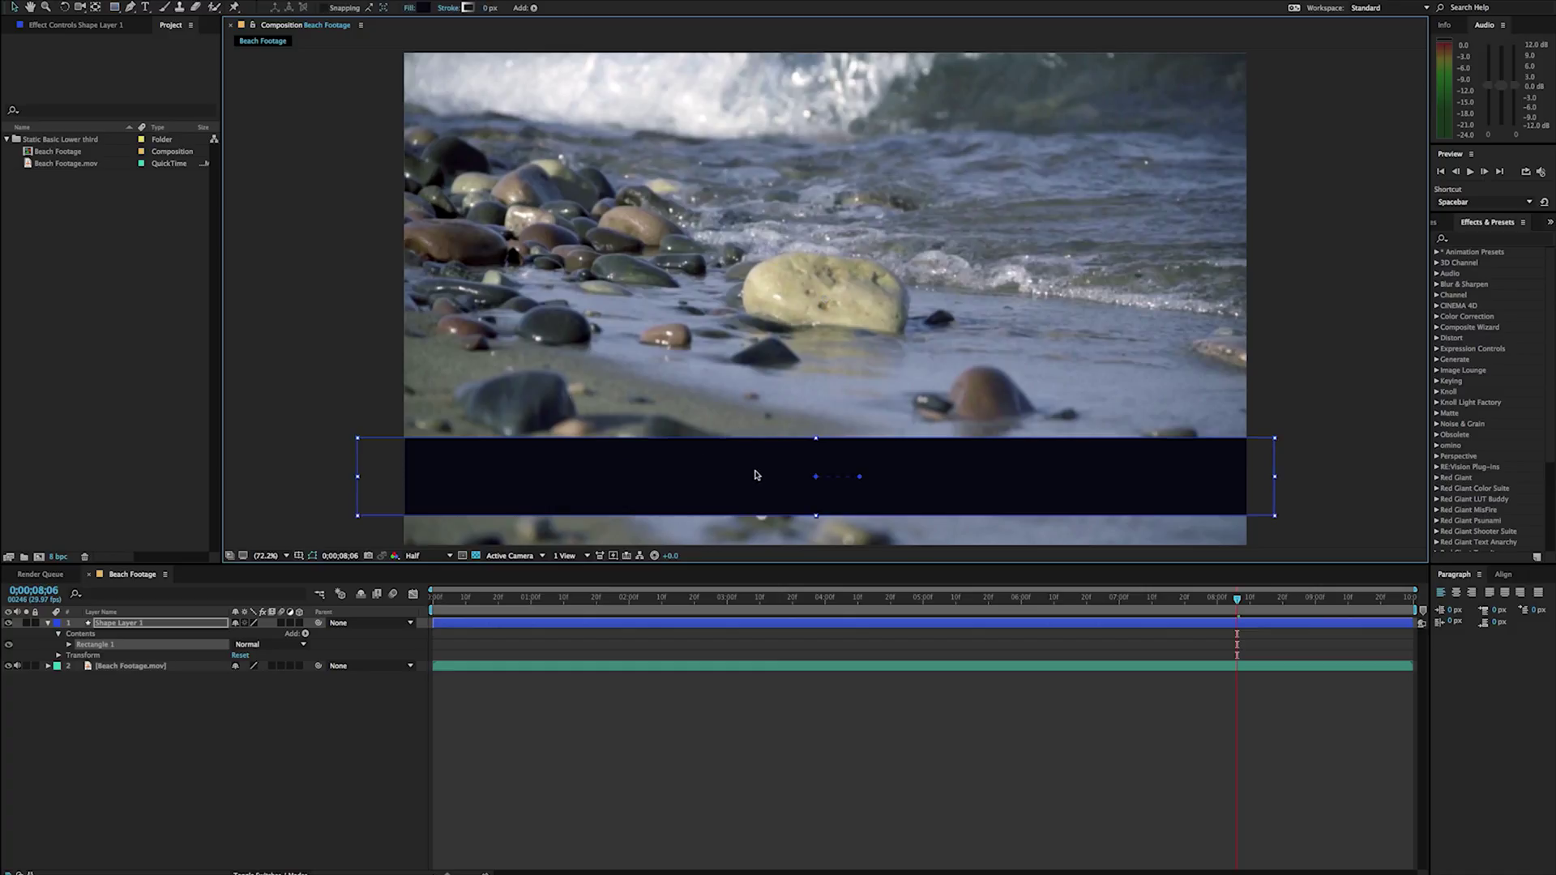
mouse_move(747, 473)
mouse_down()
mouse_move(747, 202)
mouse_move(755, 500)
mouse_move(759, 119)
mouse_move(770, 327)
mouse_move(690, 487)
mouse_move(633, 328)
mouse_move(665, 374)
mouse_move(657, 392)
mouse_up()
key(h)
key(v)
drag(824, 435, 788, 448)
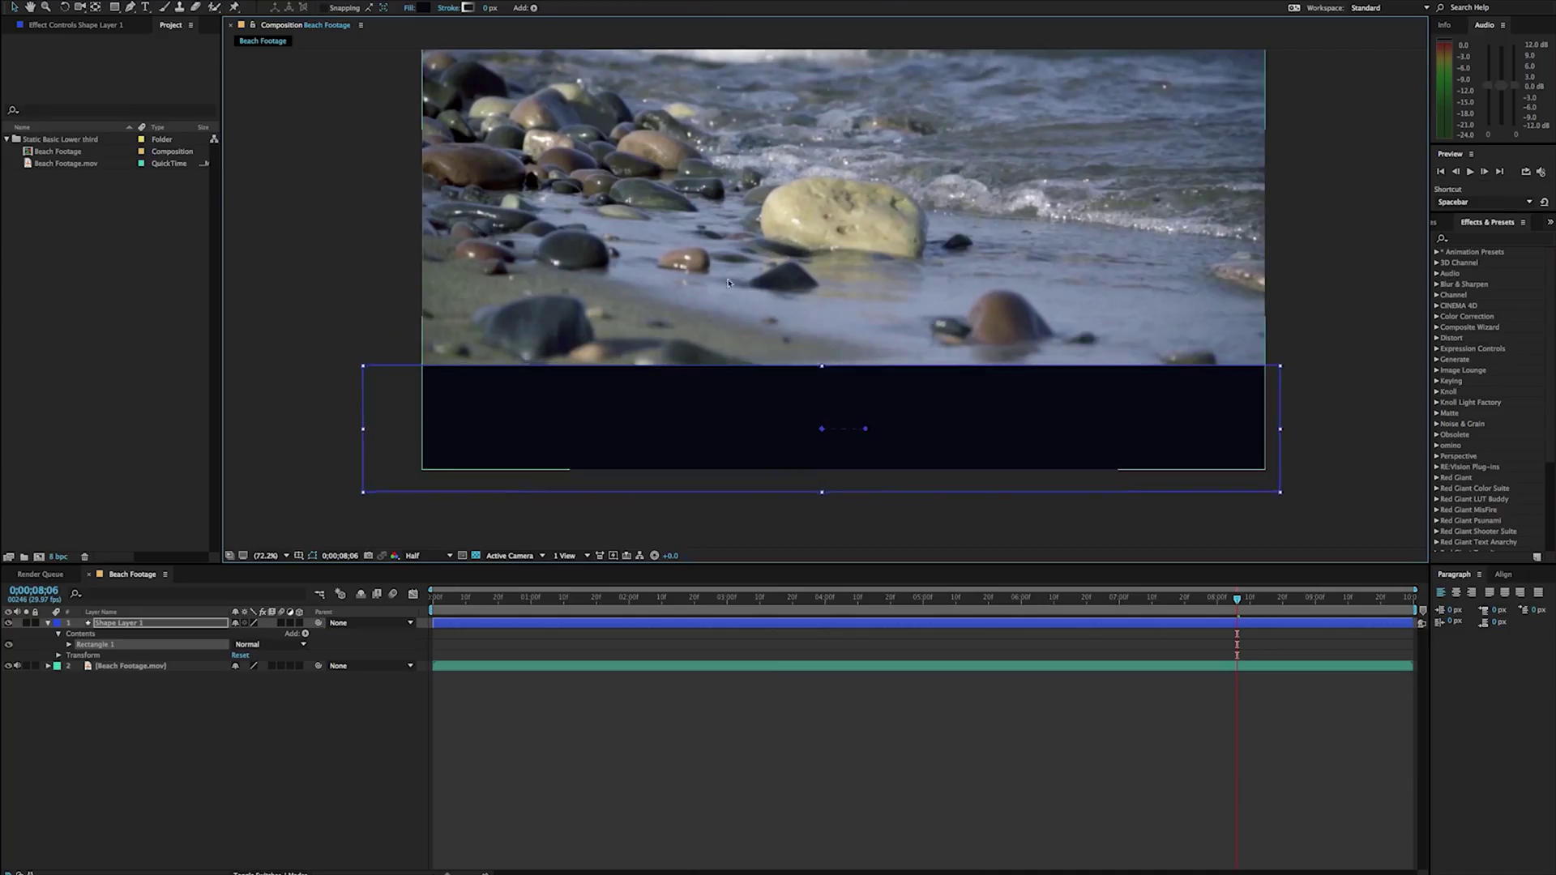
drag(749, 255, 756, 308)
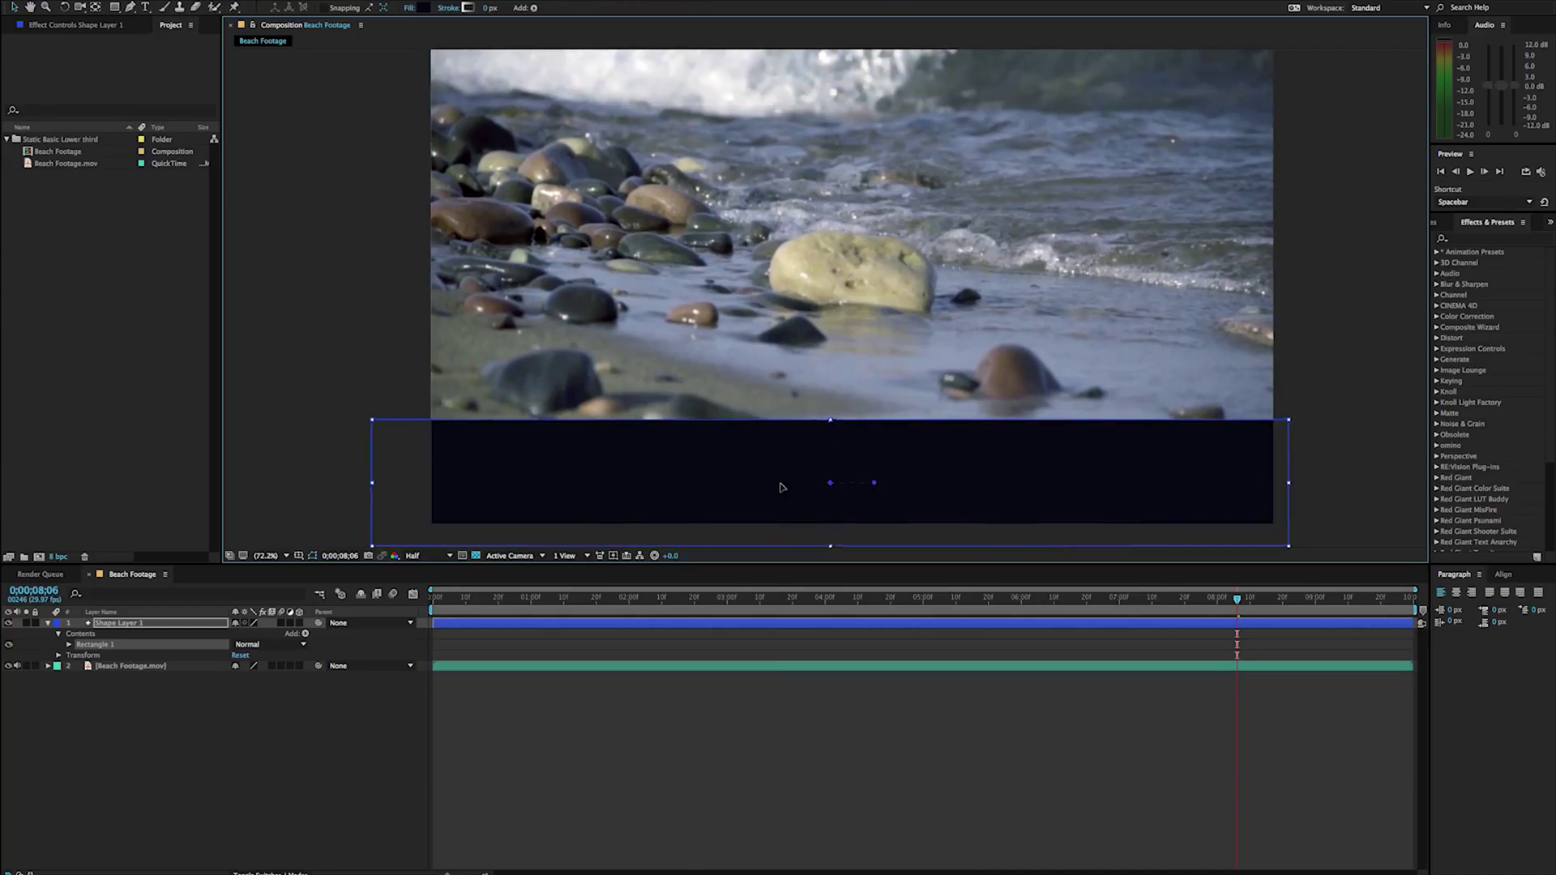
drag(782, 487, 782, 445)
drag(832, 381, 831, 396)
drag(763, 434, 757, 448)
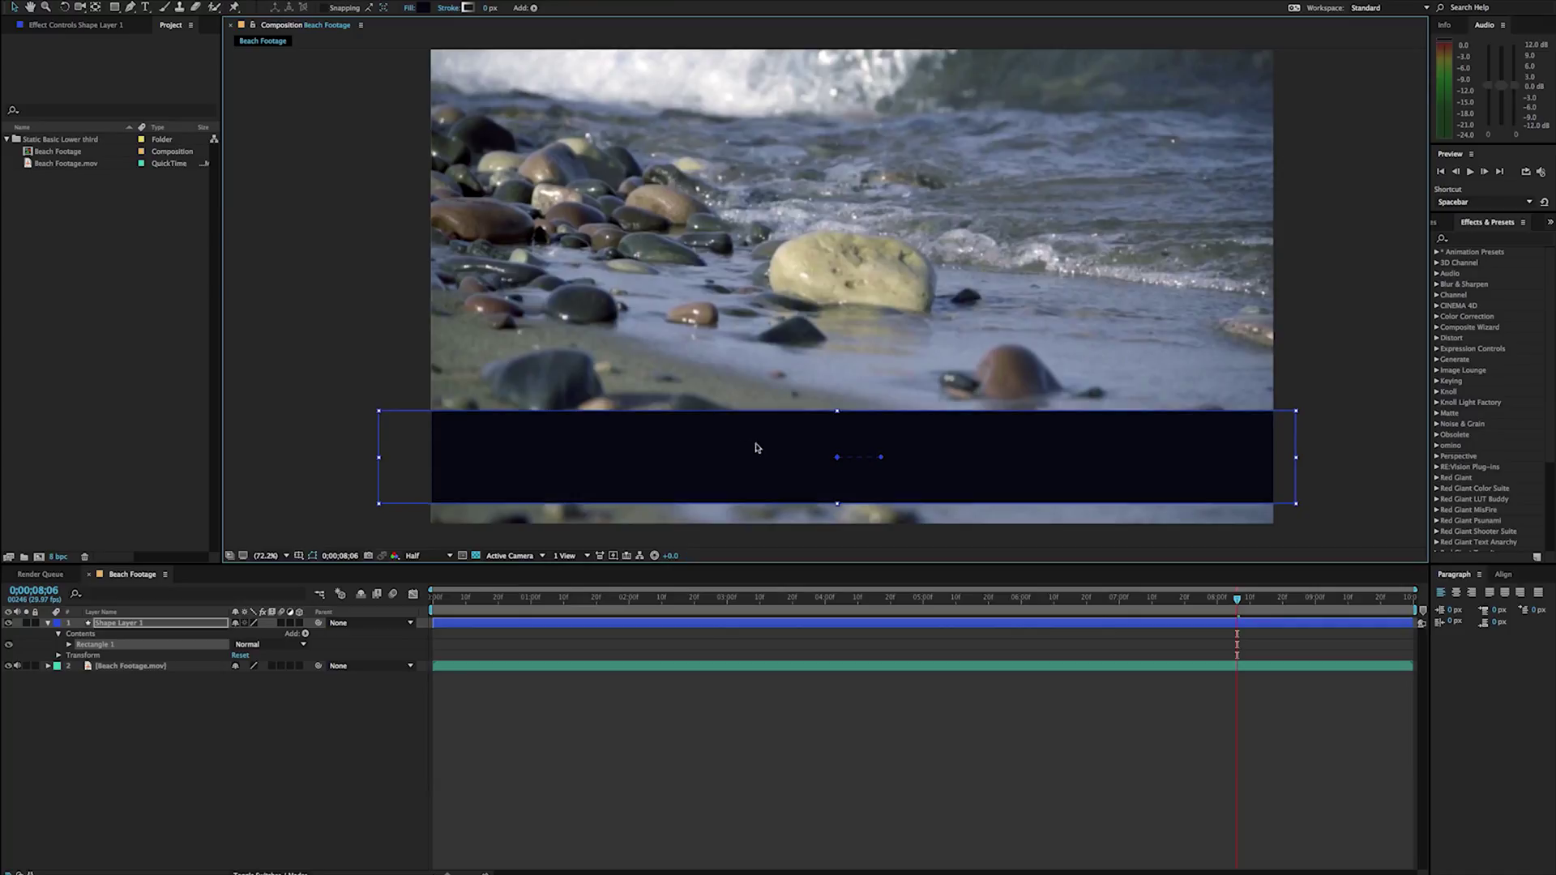
Set the band's fill colour to a very dark navy, hex 040510
click(423, 8)
drag(312, 485, 362, 587)
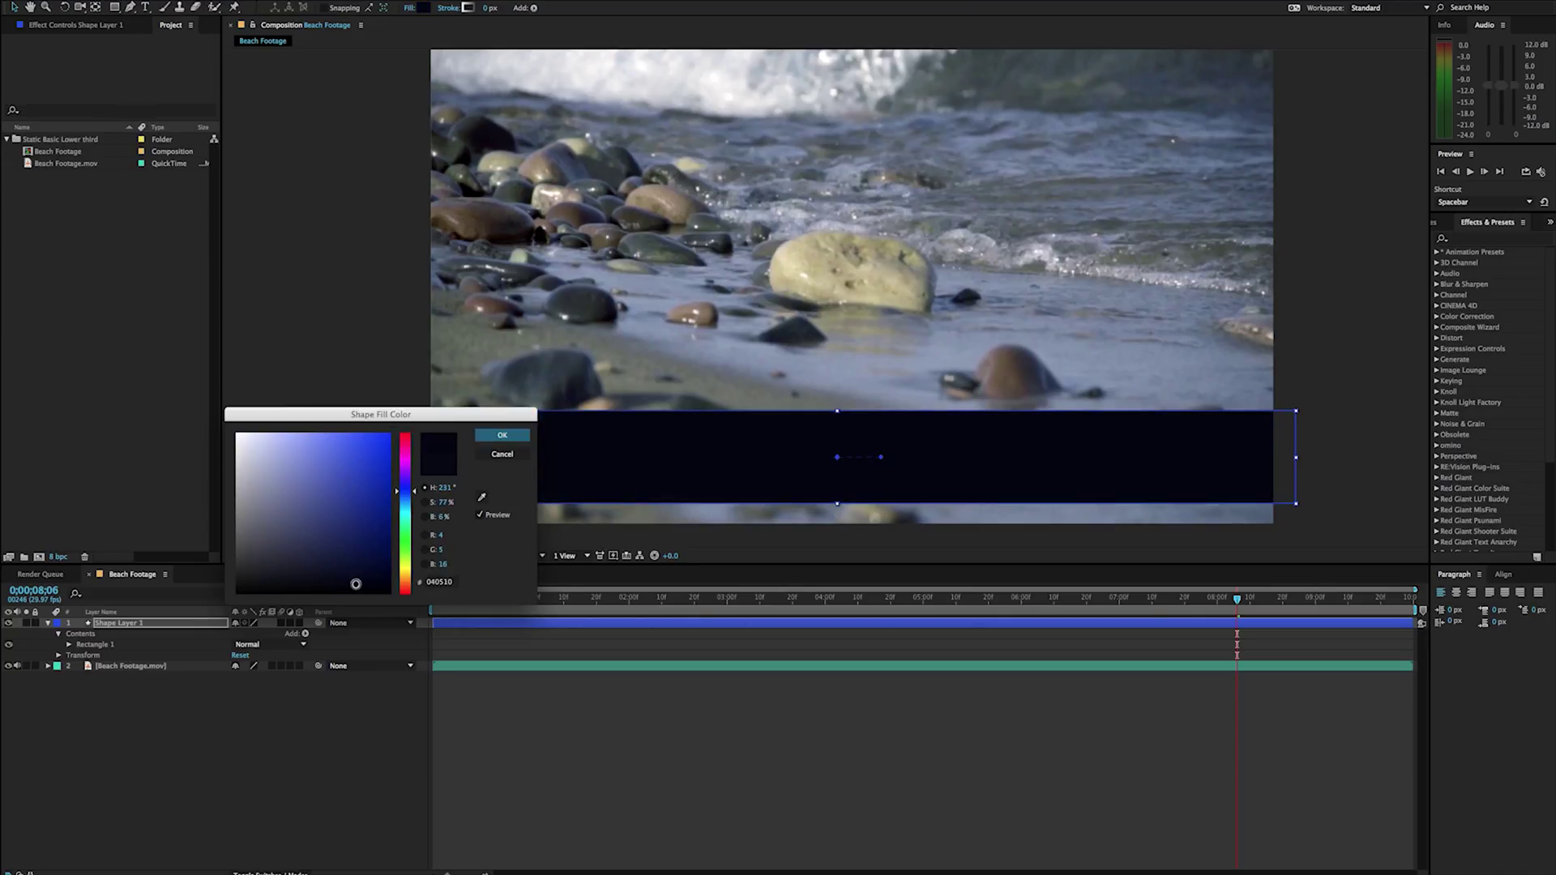
click(502, 435)
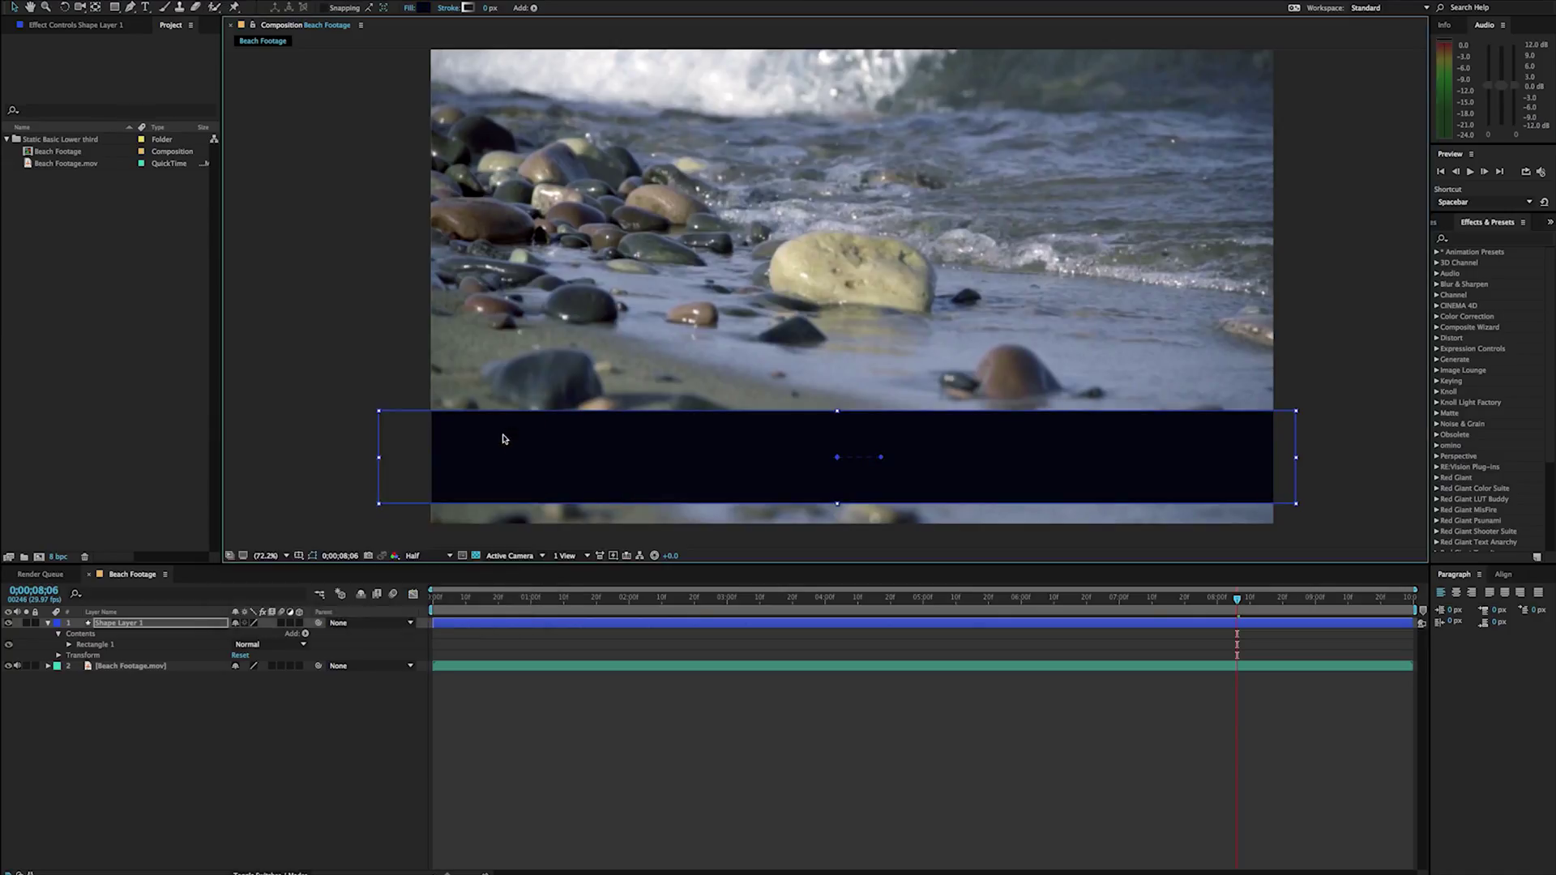
Set the rectangle's fill type to None in Fill Options
click(408, 10)
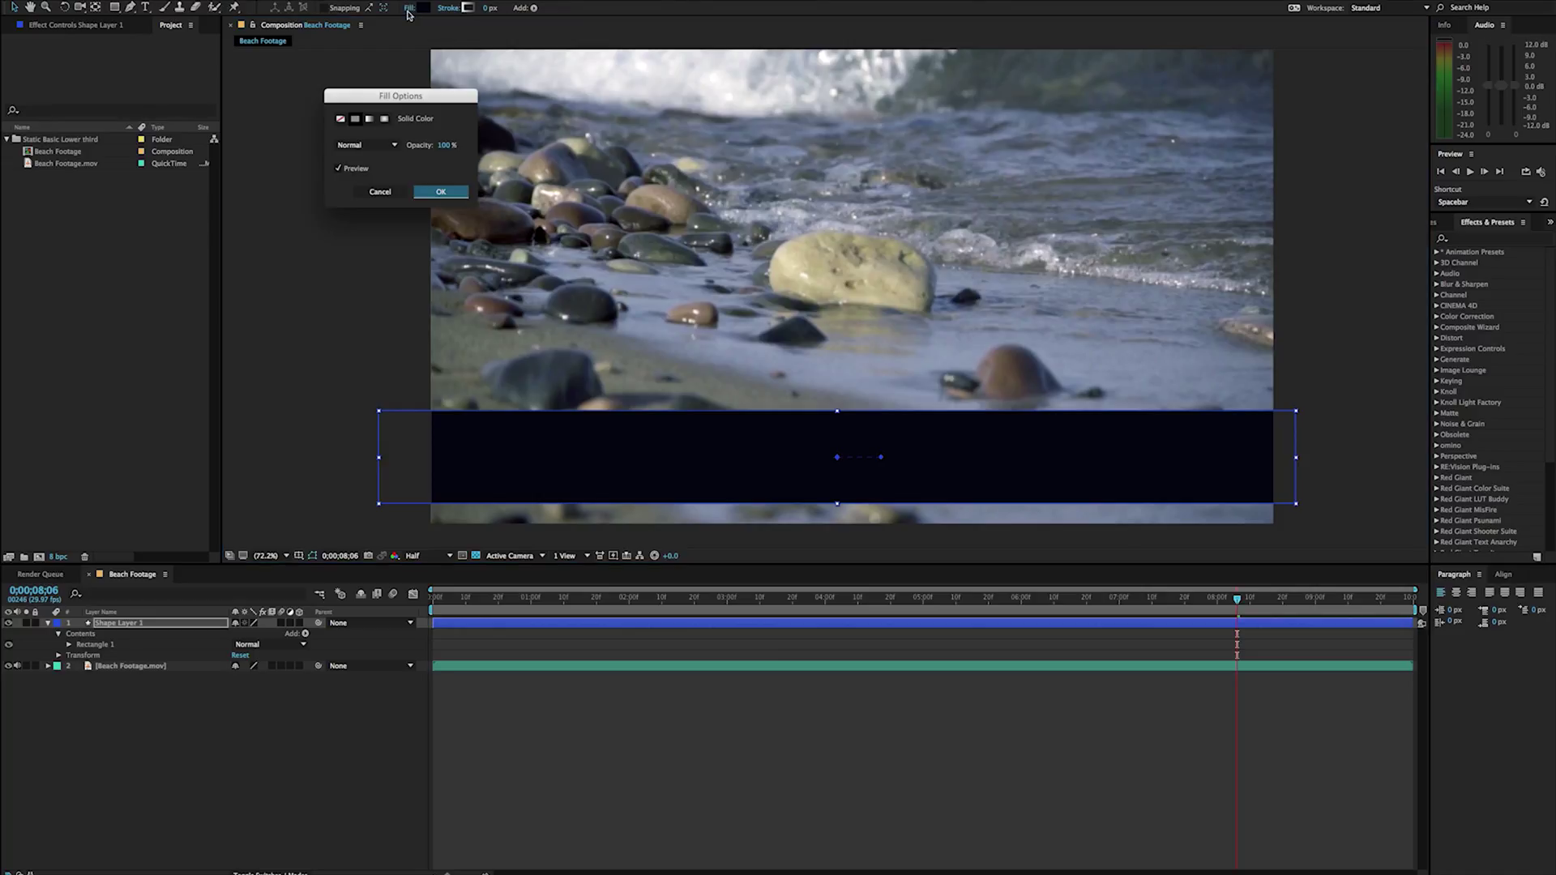
drag(406, 96, 734, 257)
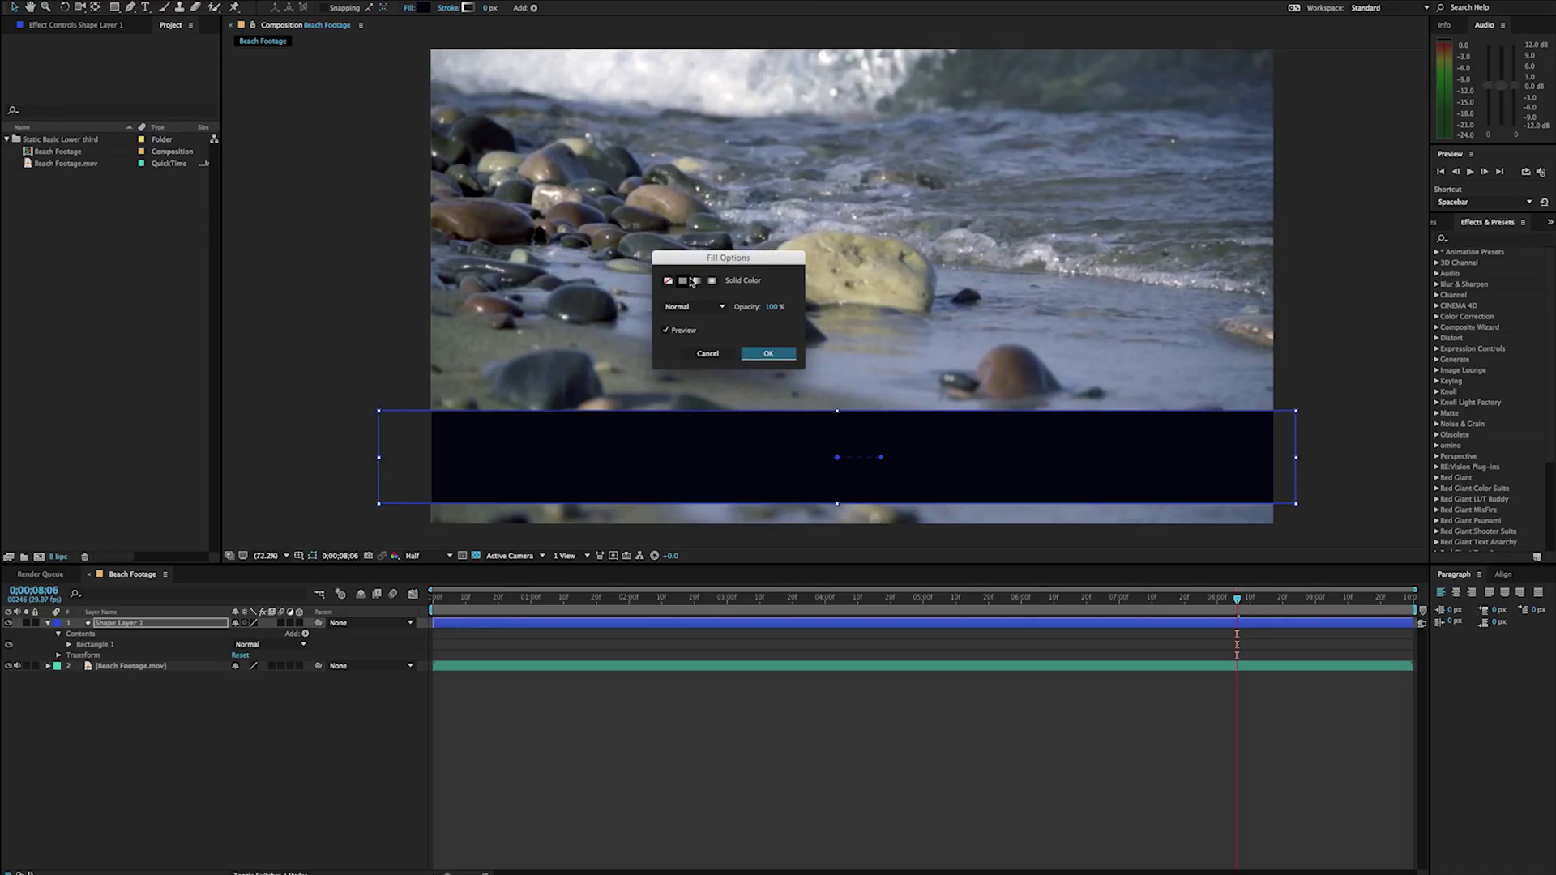
click(667, 281)
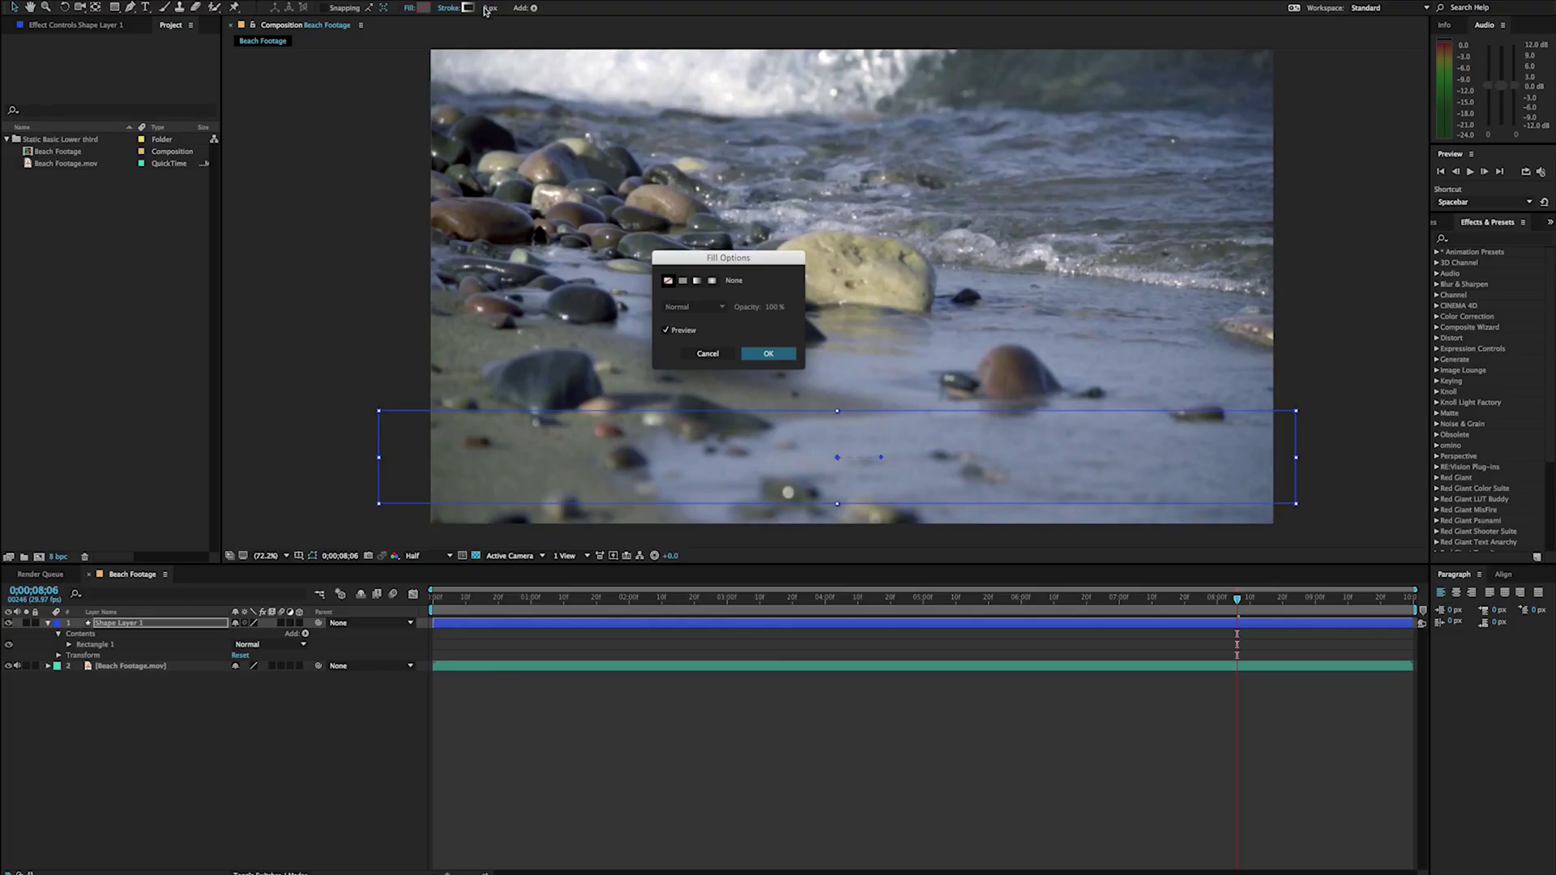
click(769, 352)
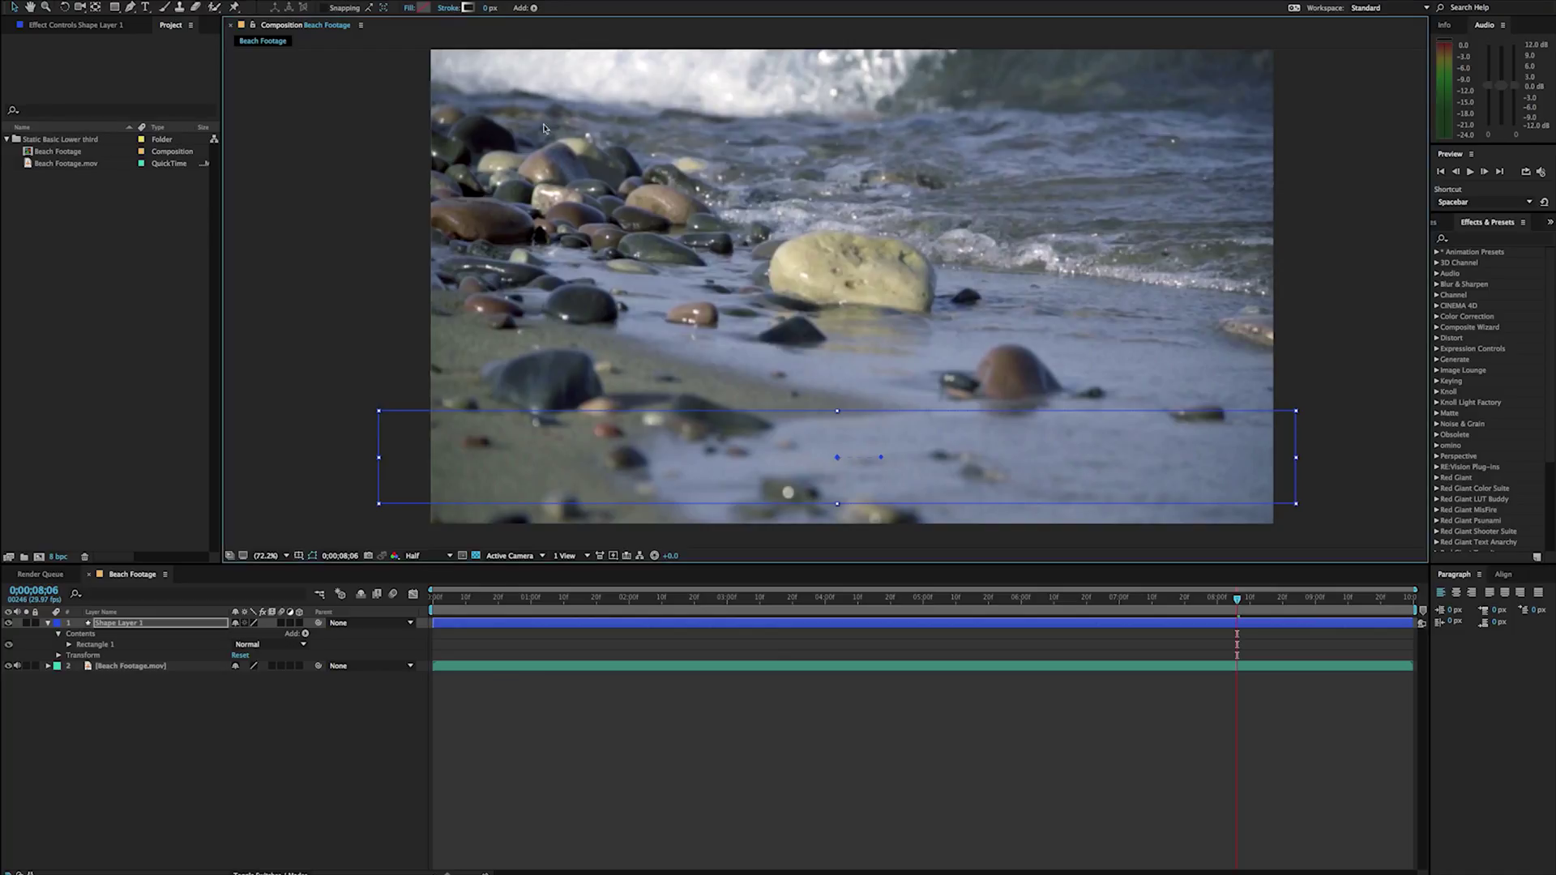
Try a 5 px stroke, then set the stroke width to 0 px and deselect
click(486, 9)
text(5)
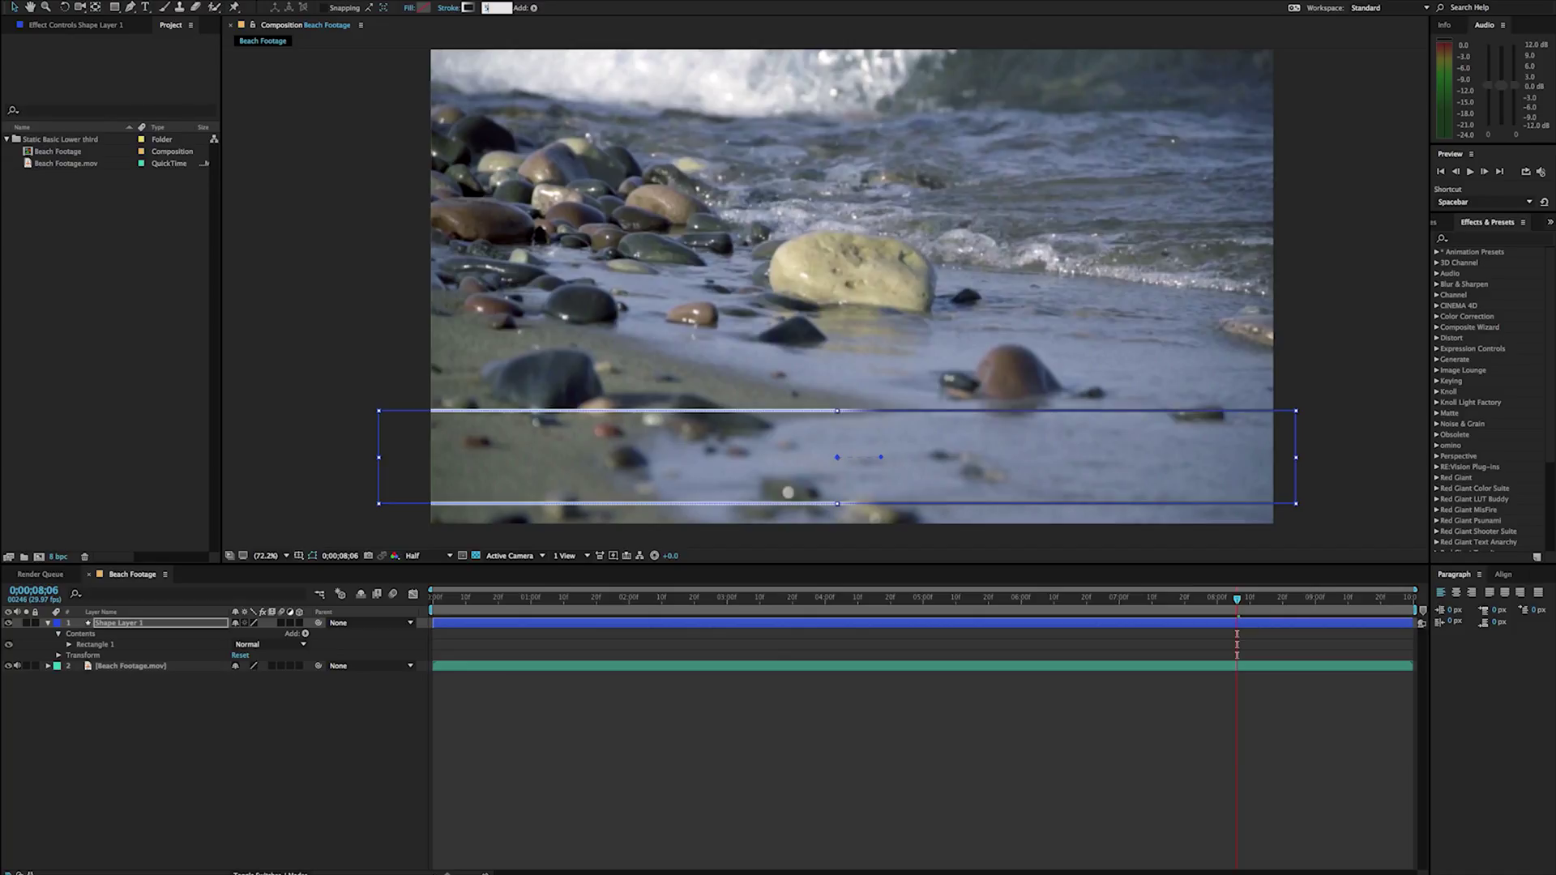
key(Return)
click(361, 306)
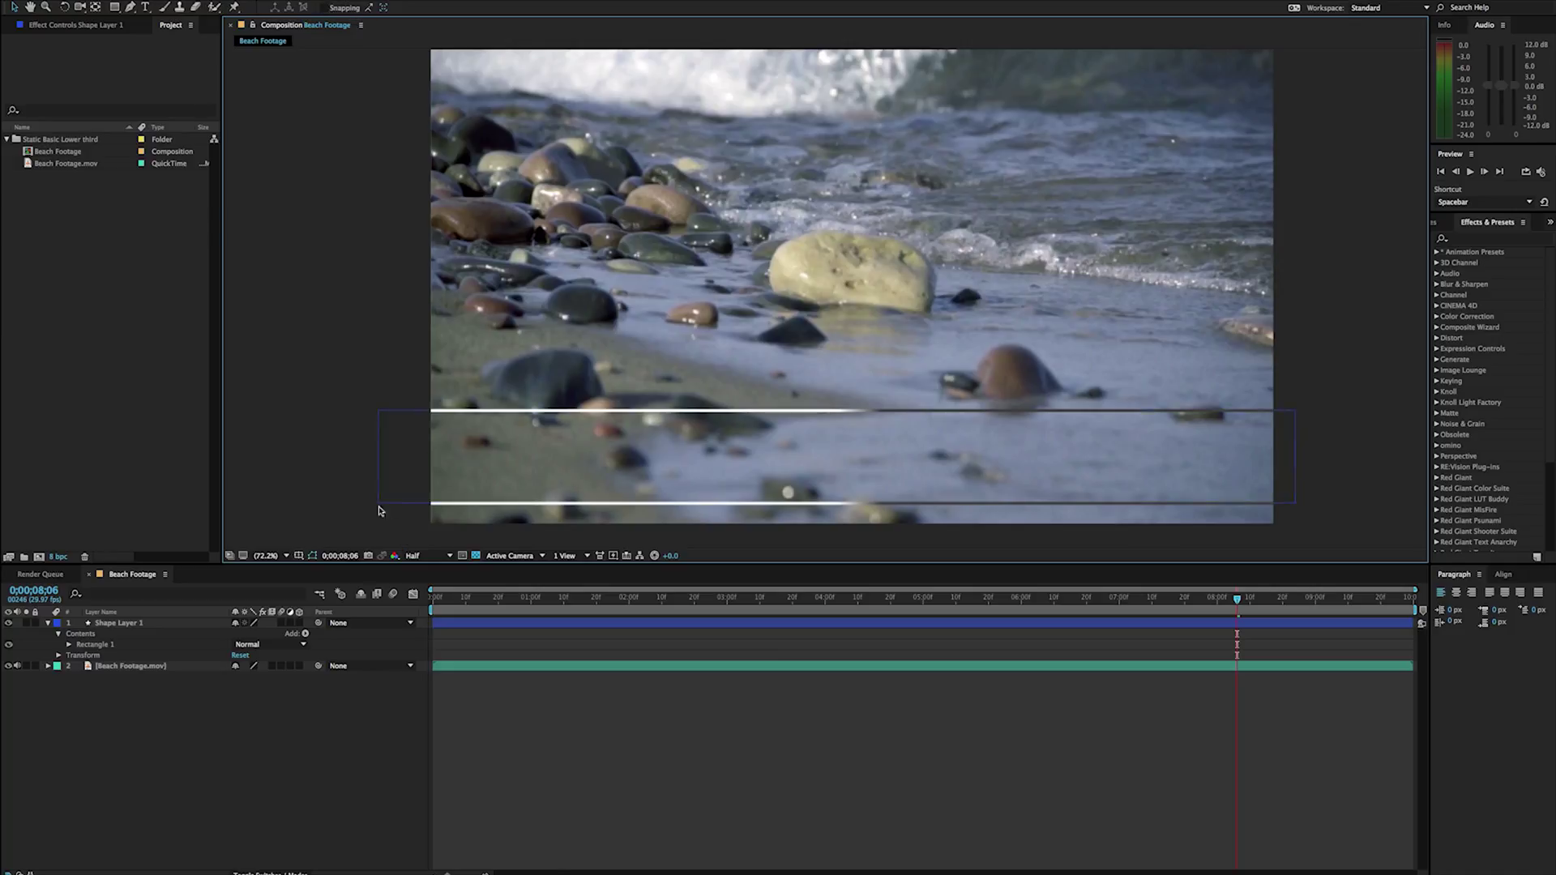
click(386, 470)
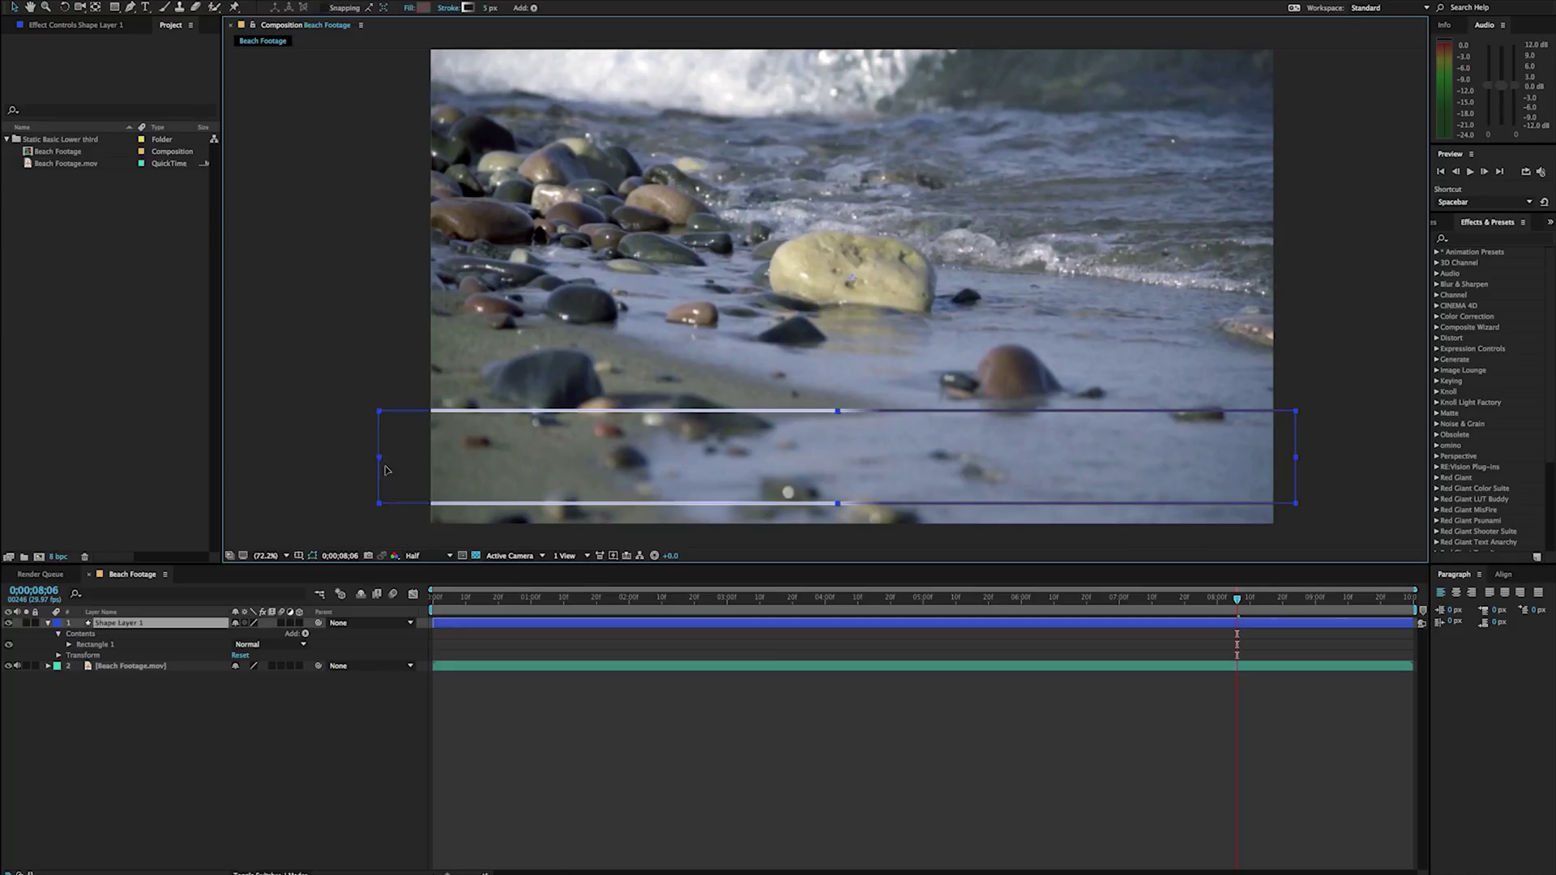
click(487, 8)
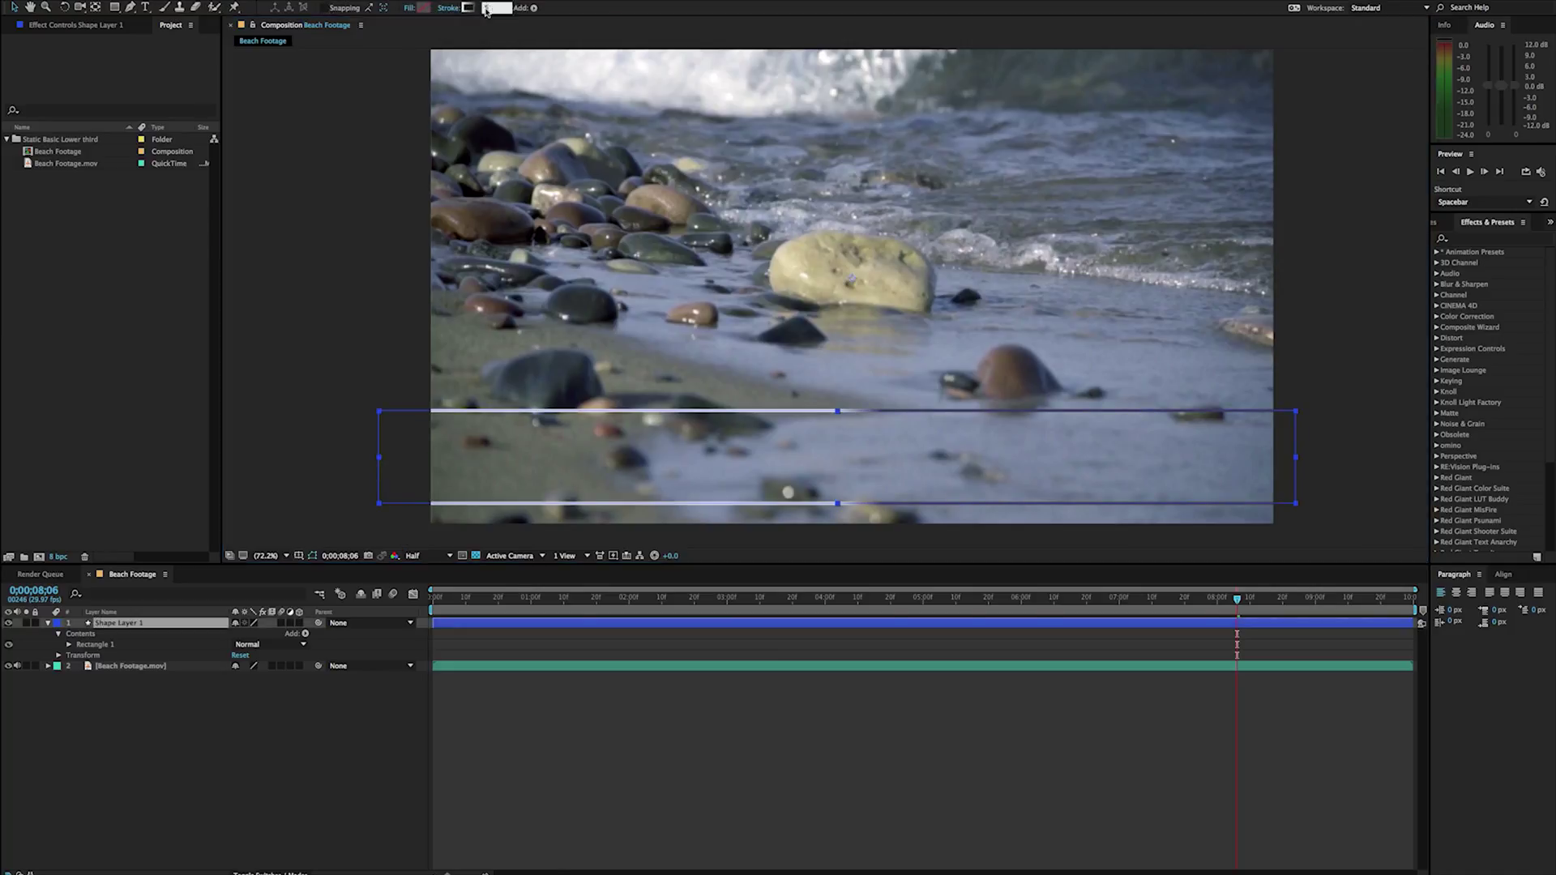
text(0)
key(Return)
click(337, 201)
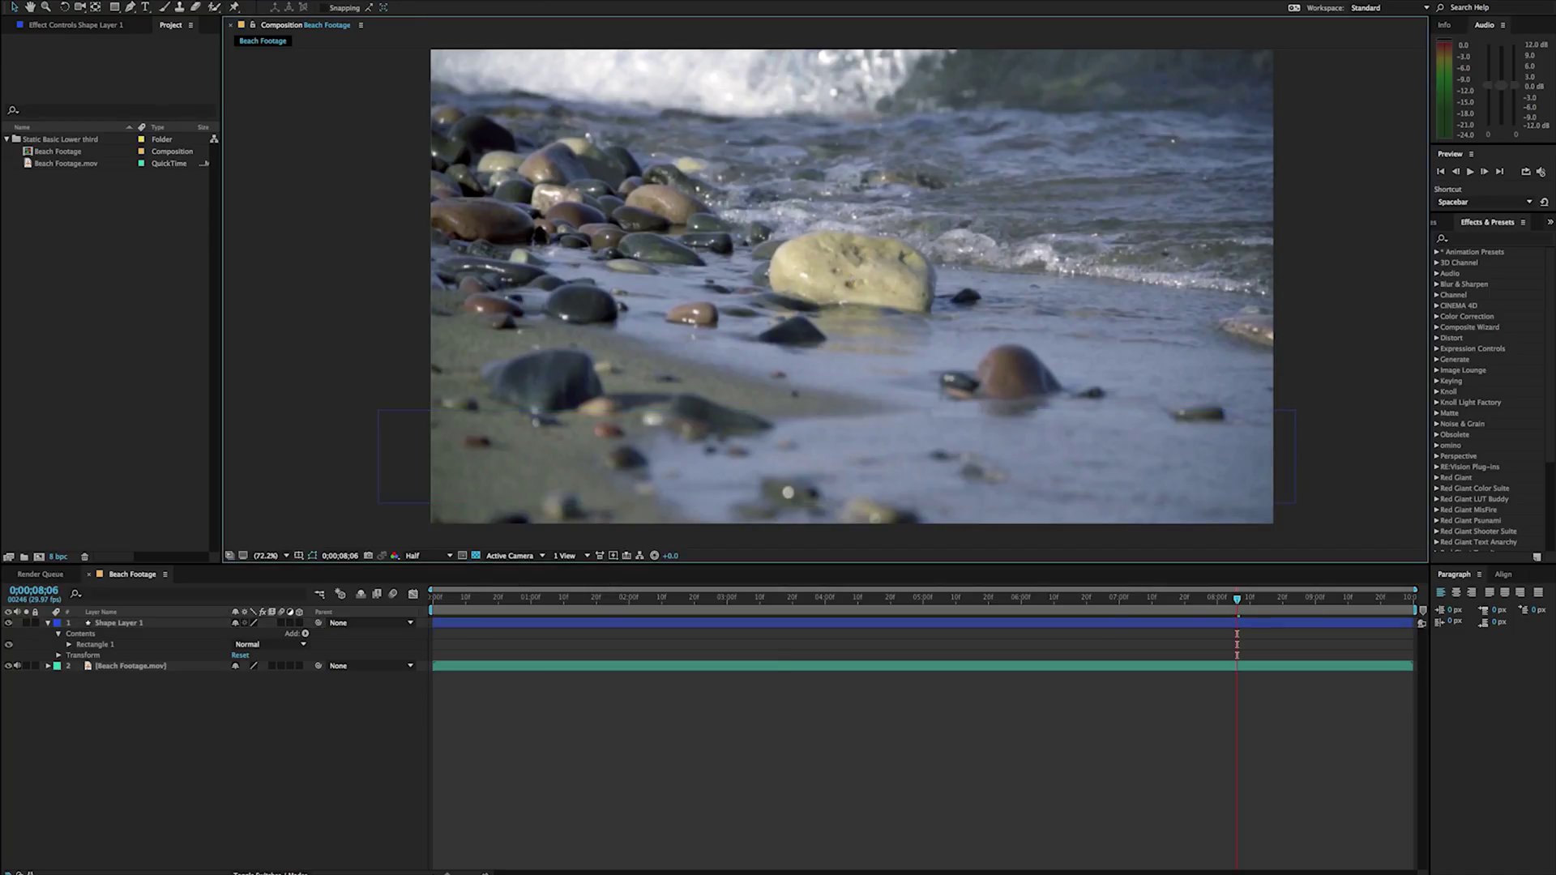
Change the shape layer's fill type to Linear Gradient
click(386, 475)
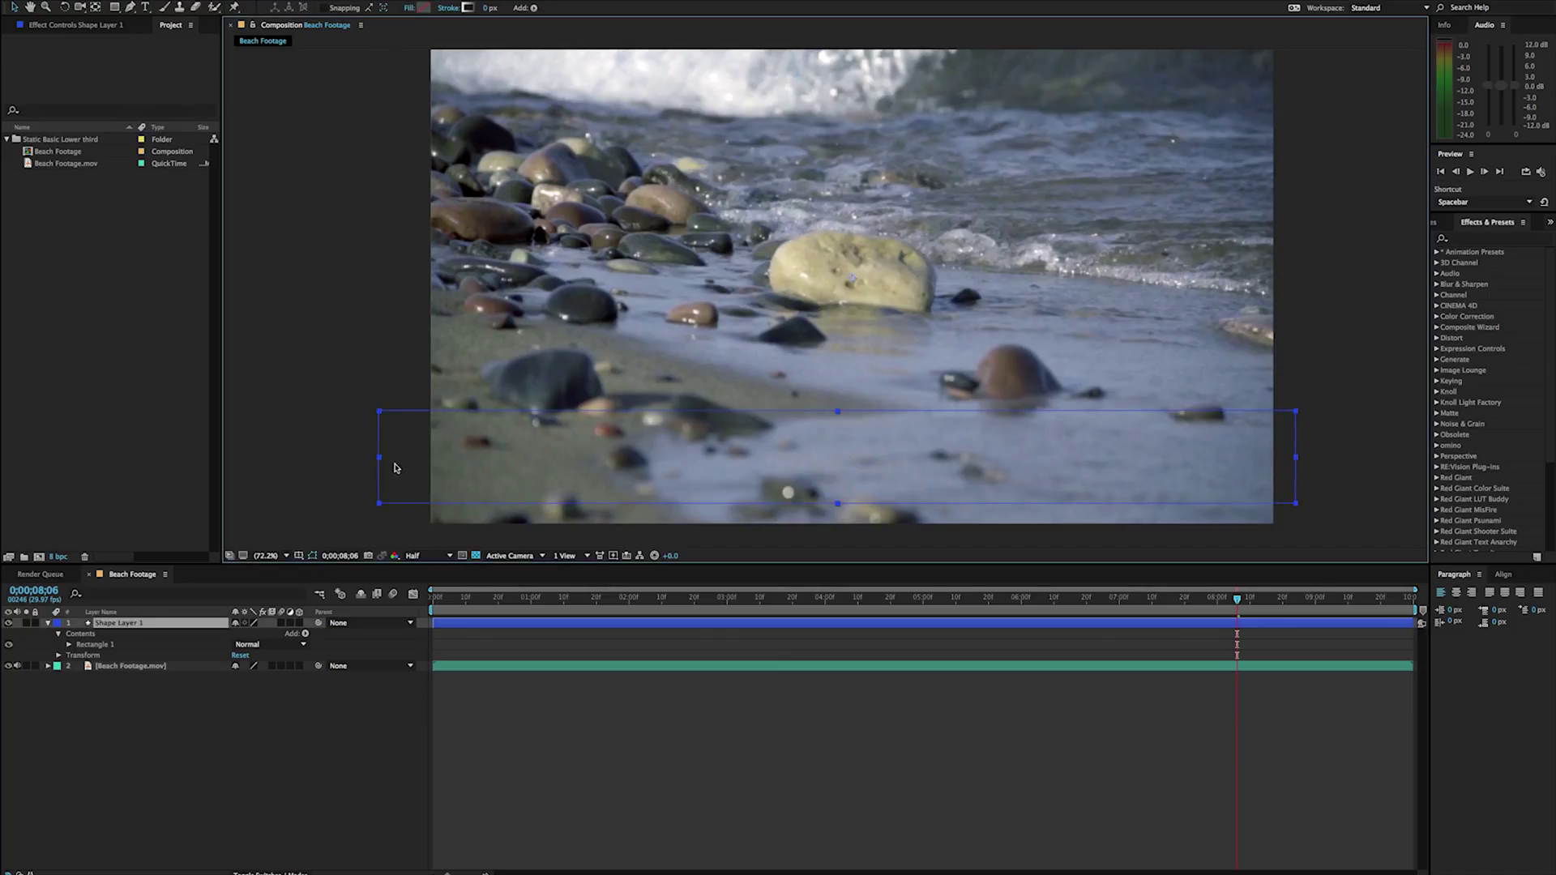
click(409, 8)
click(685, 281)
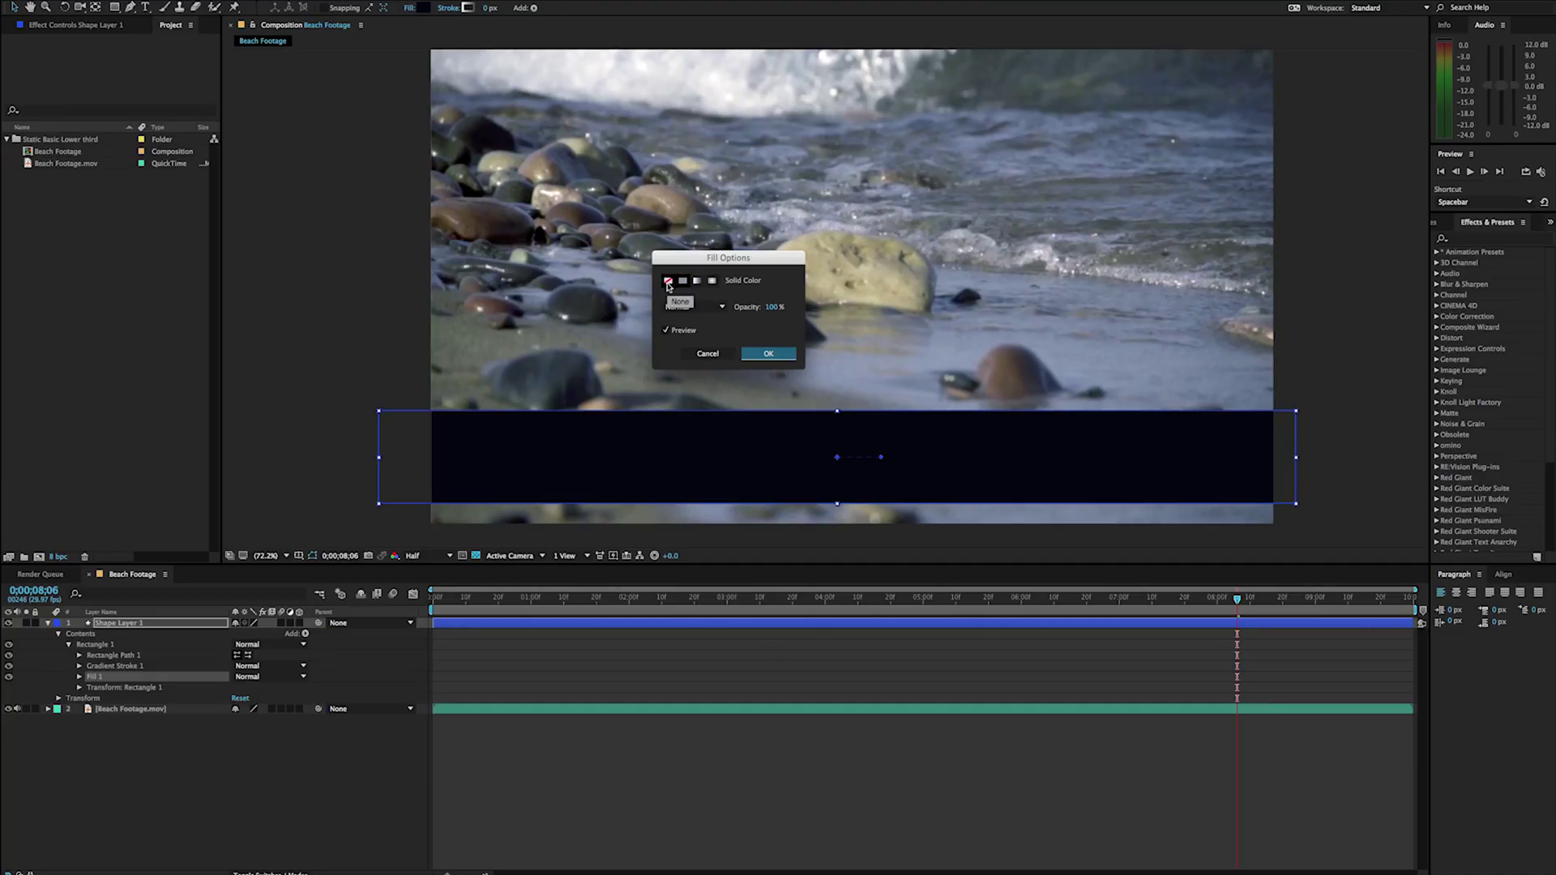
click(669, 283)
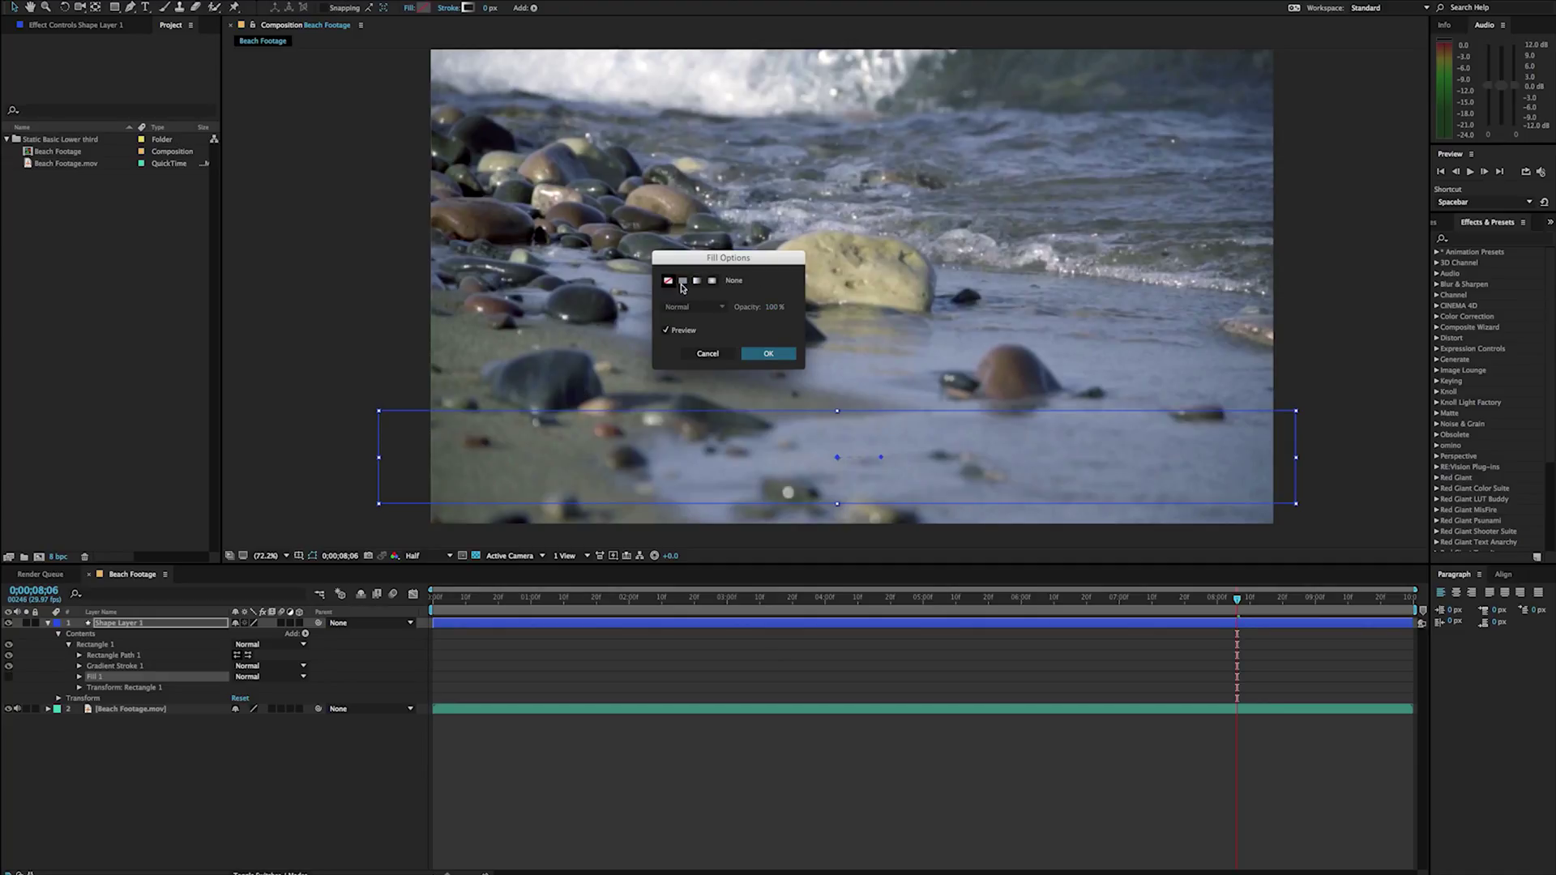
click(683, 282)
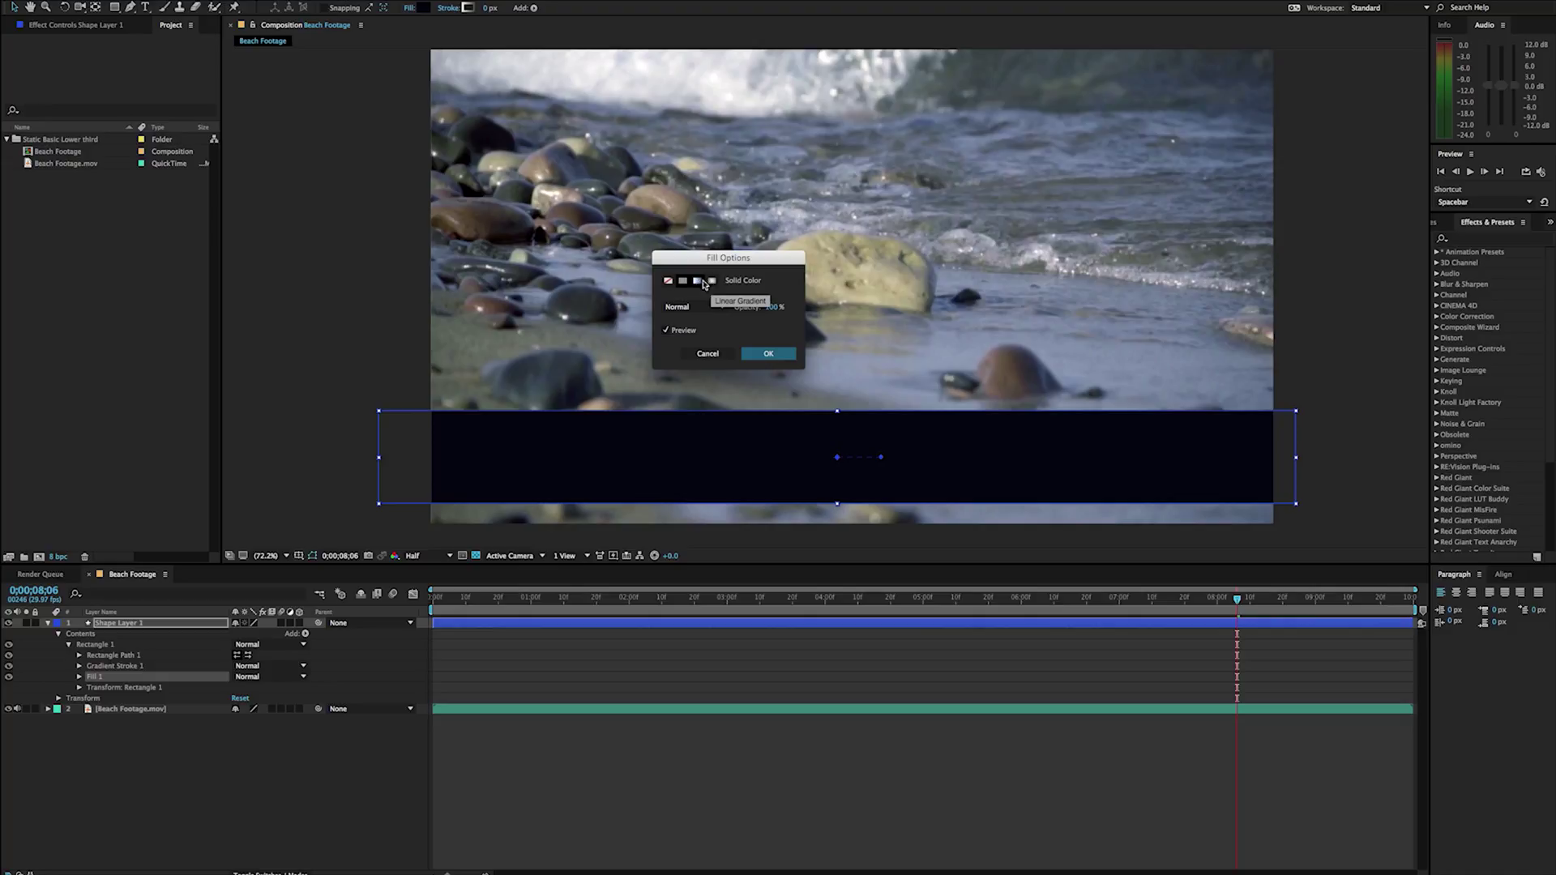
click(696, 282)
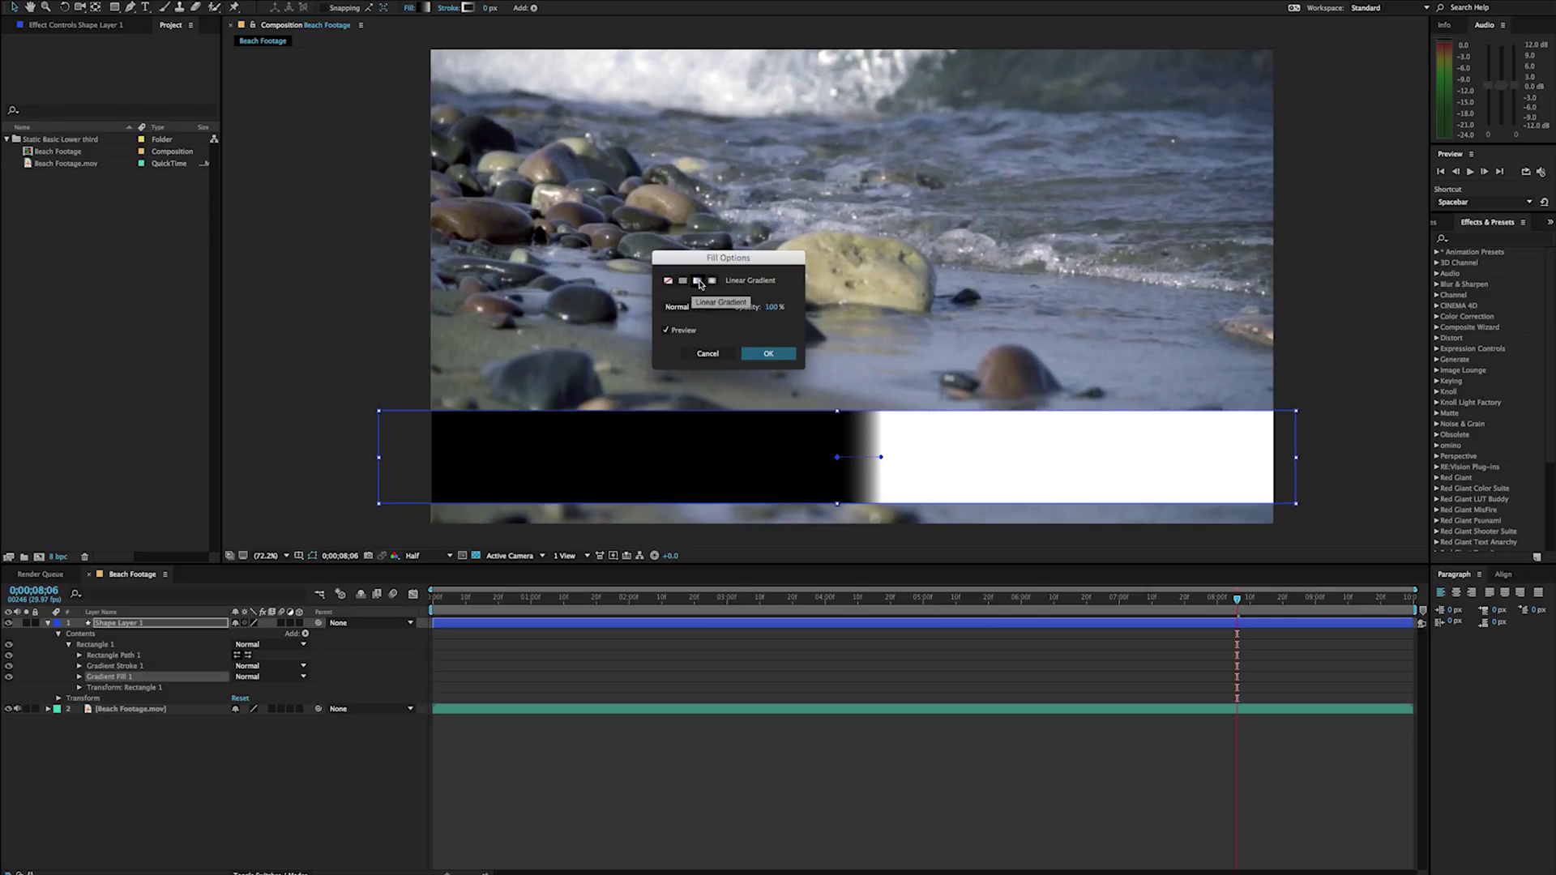
click(767, 355)
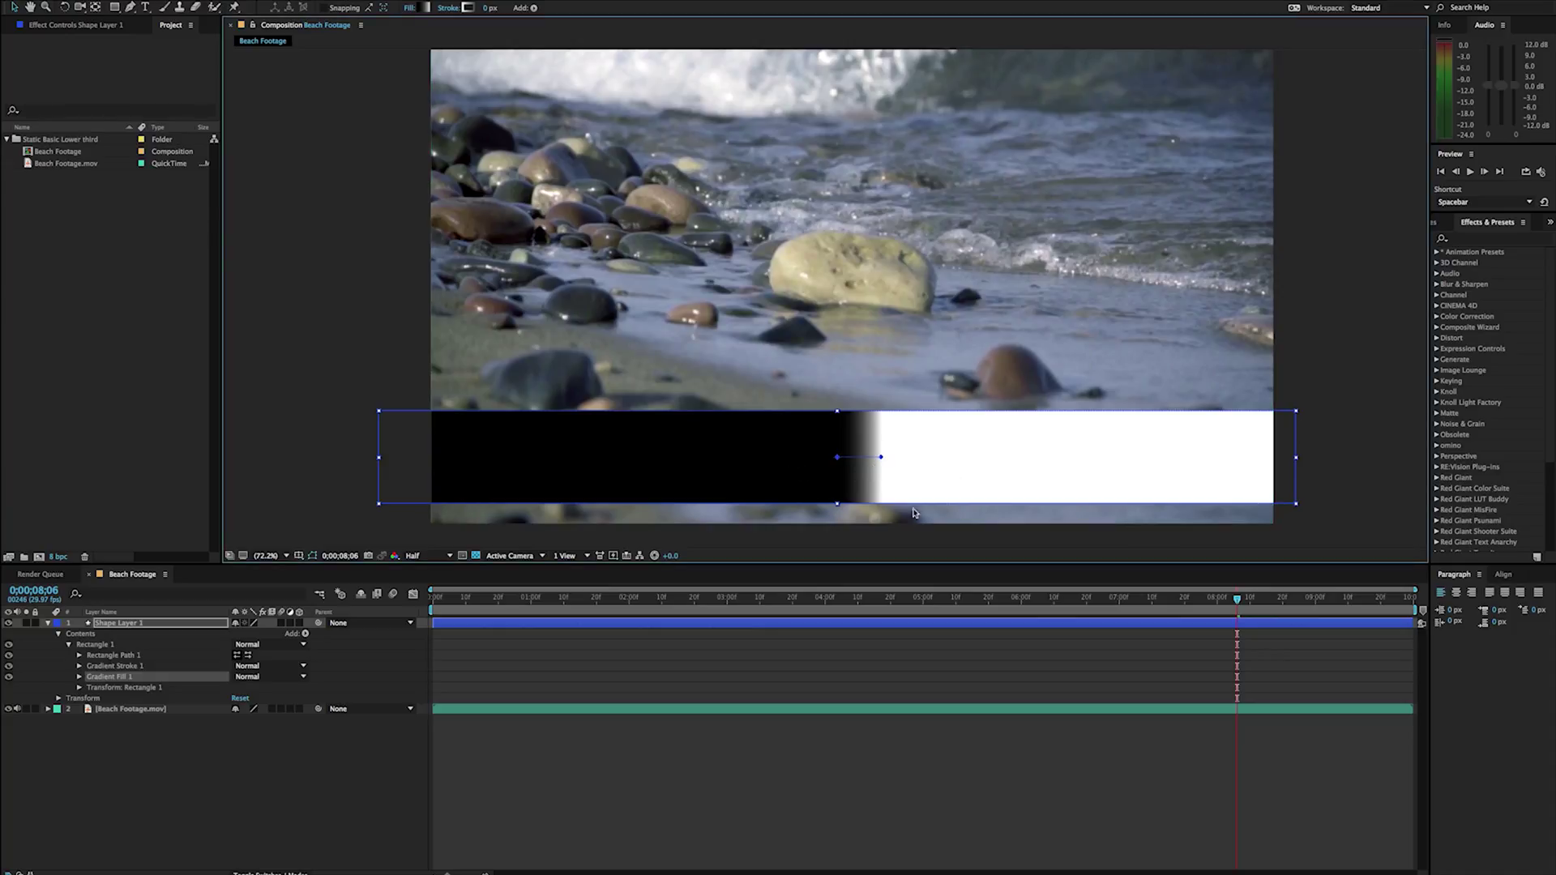
Preview the gradient bar, then reselect Shape Layer 1 and open the Gradient Editor
click(251, 754)
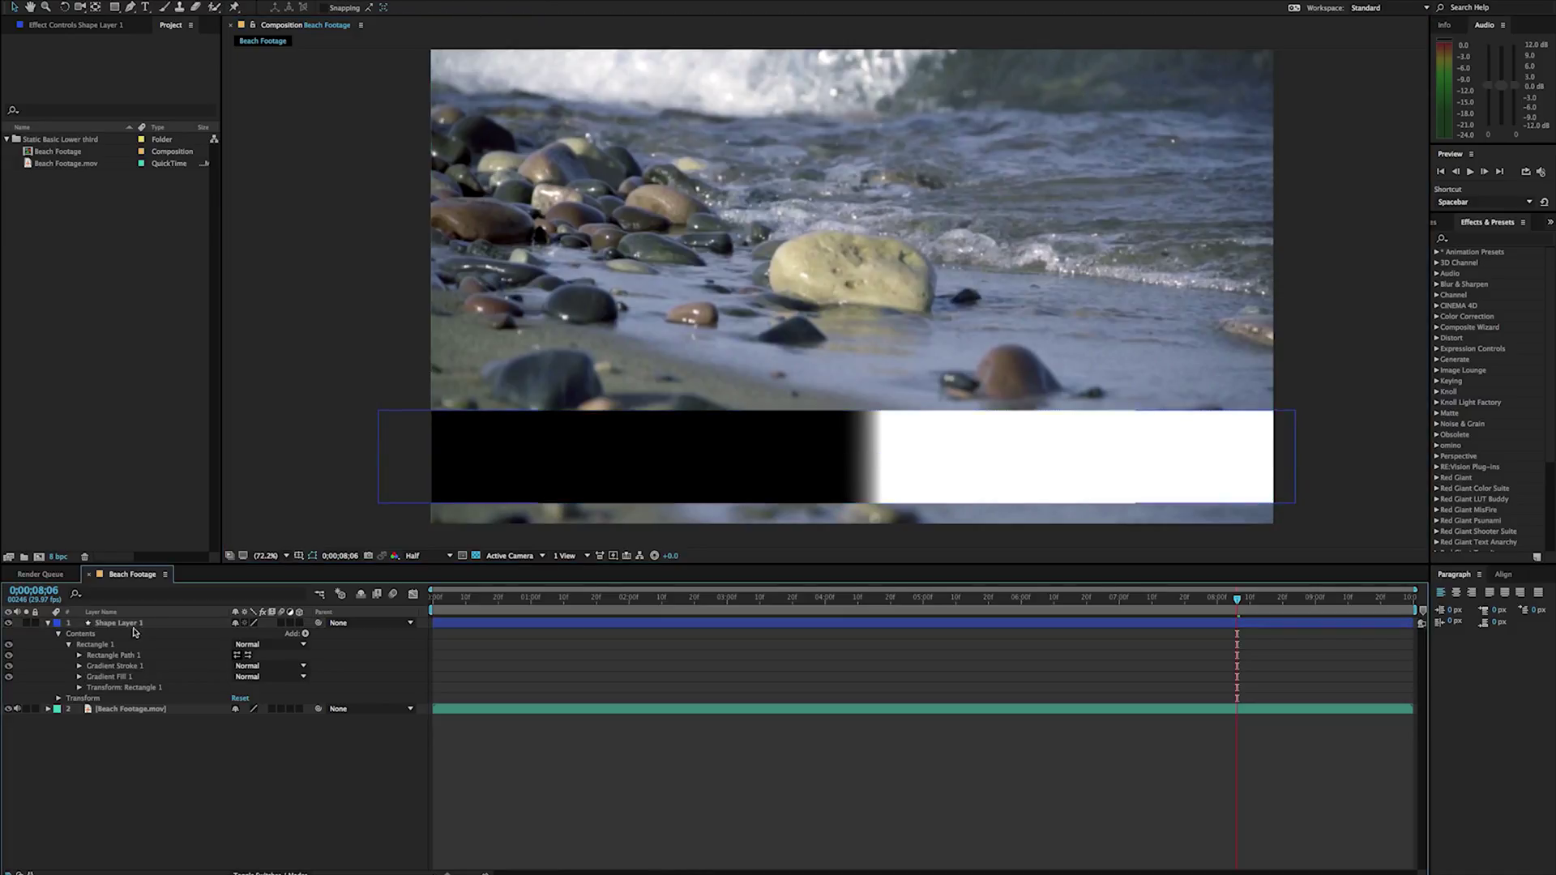
click(130, 626)
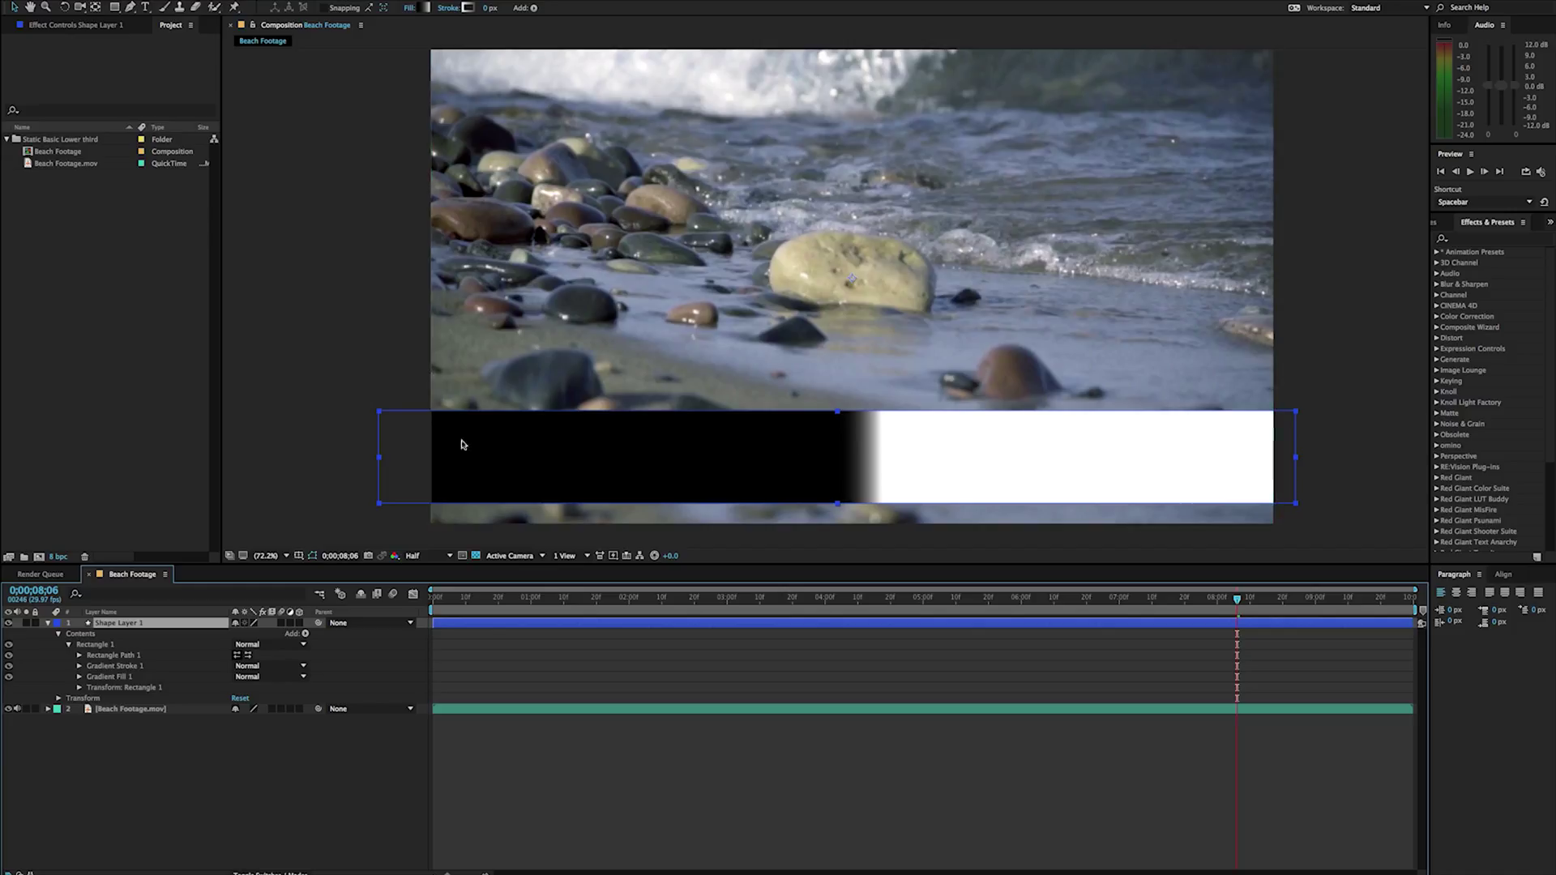
click(427, 8)
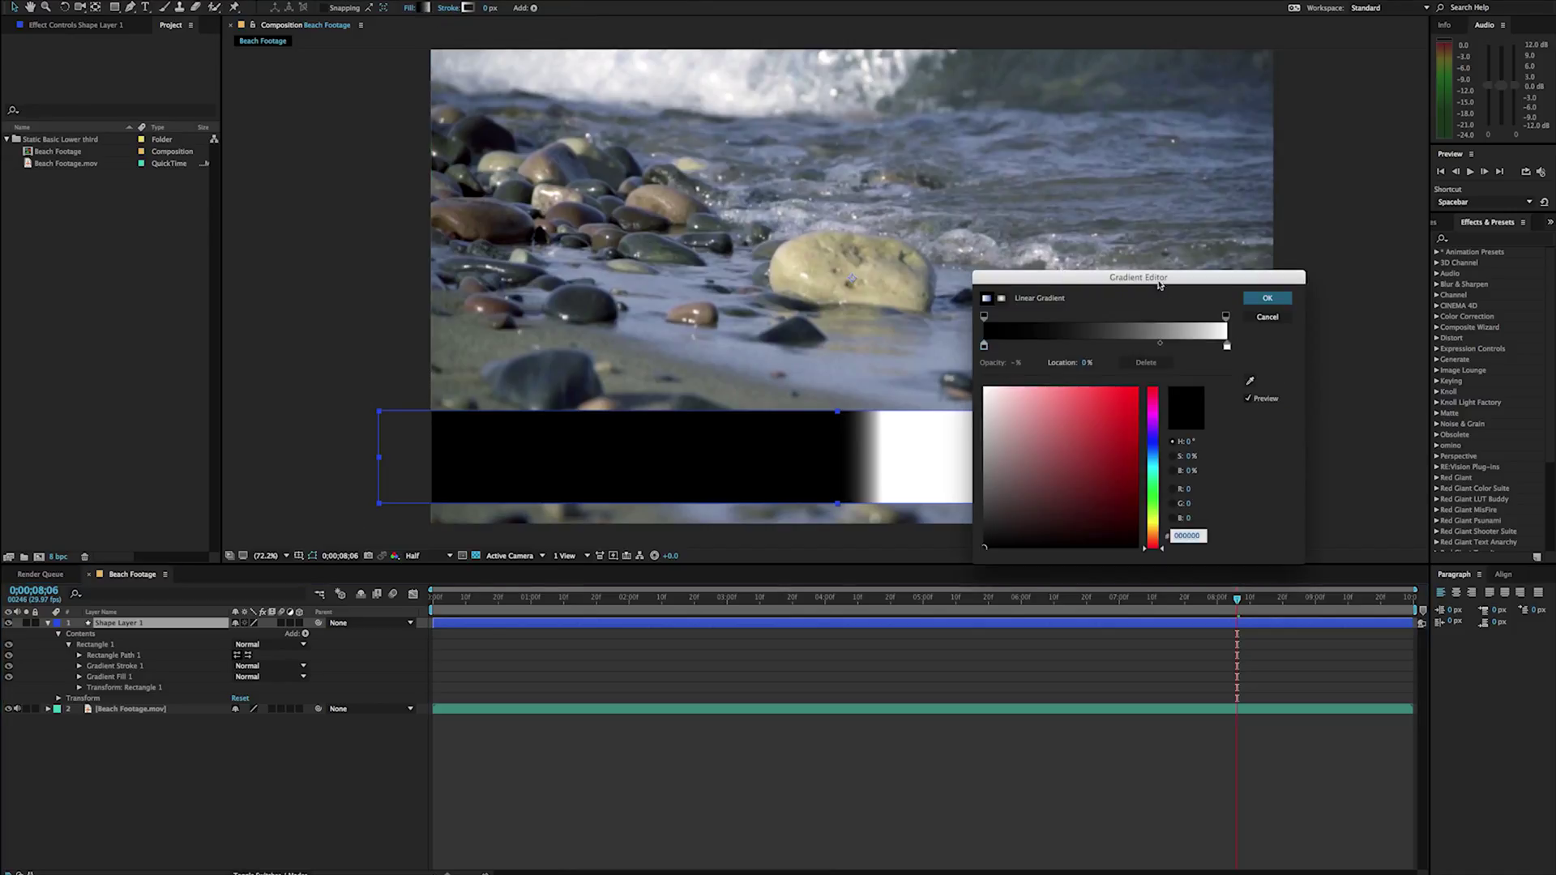
Shift the gradient midpoint to the left and apply it
drag(1159, 283, 860, 217)
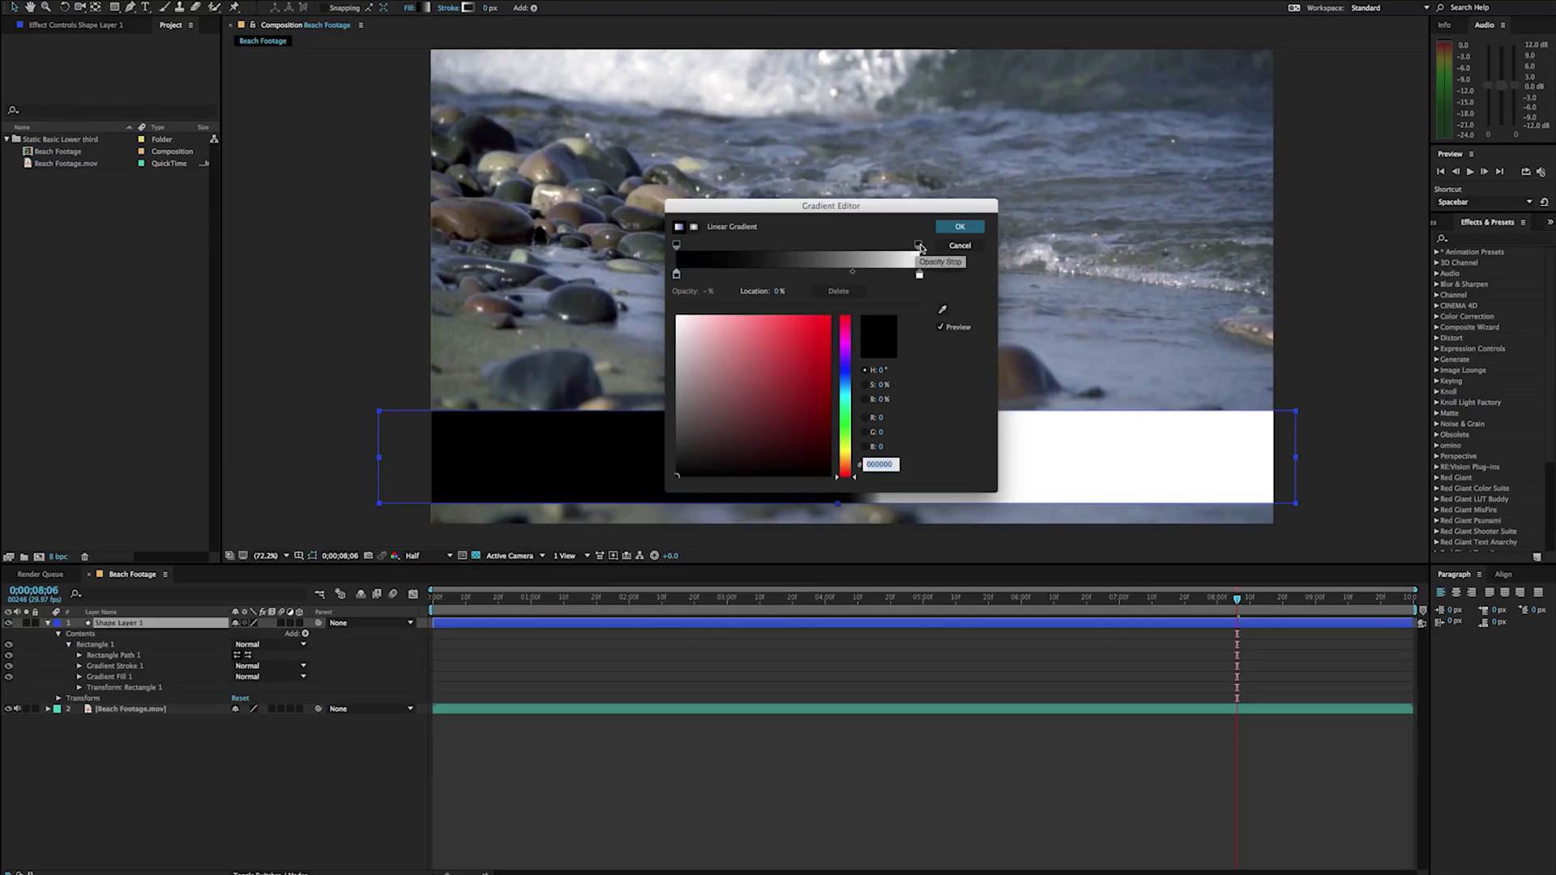
drag(852, 271, 804, 278)
drag(843, 212, 597, 148)
click(711, 163)
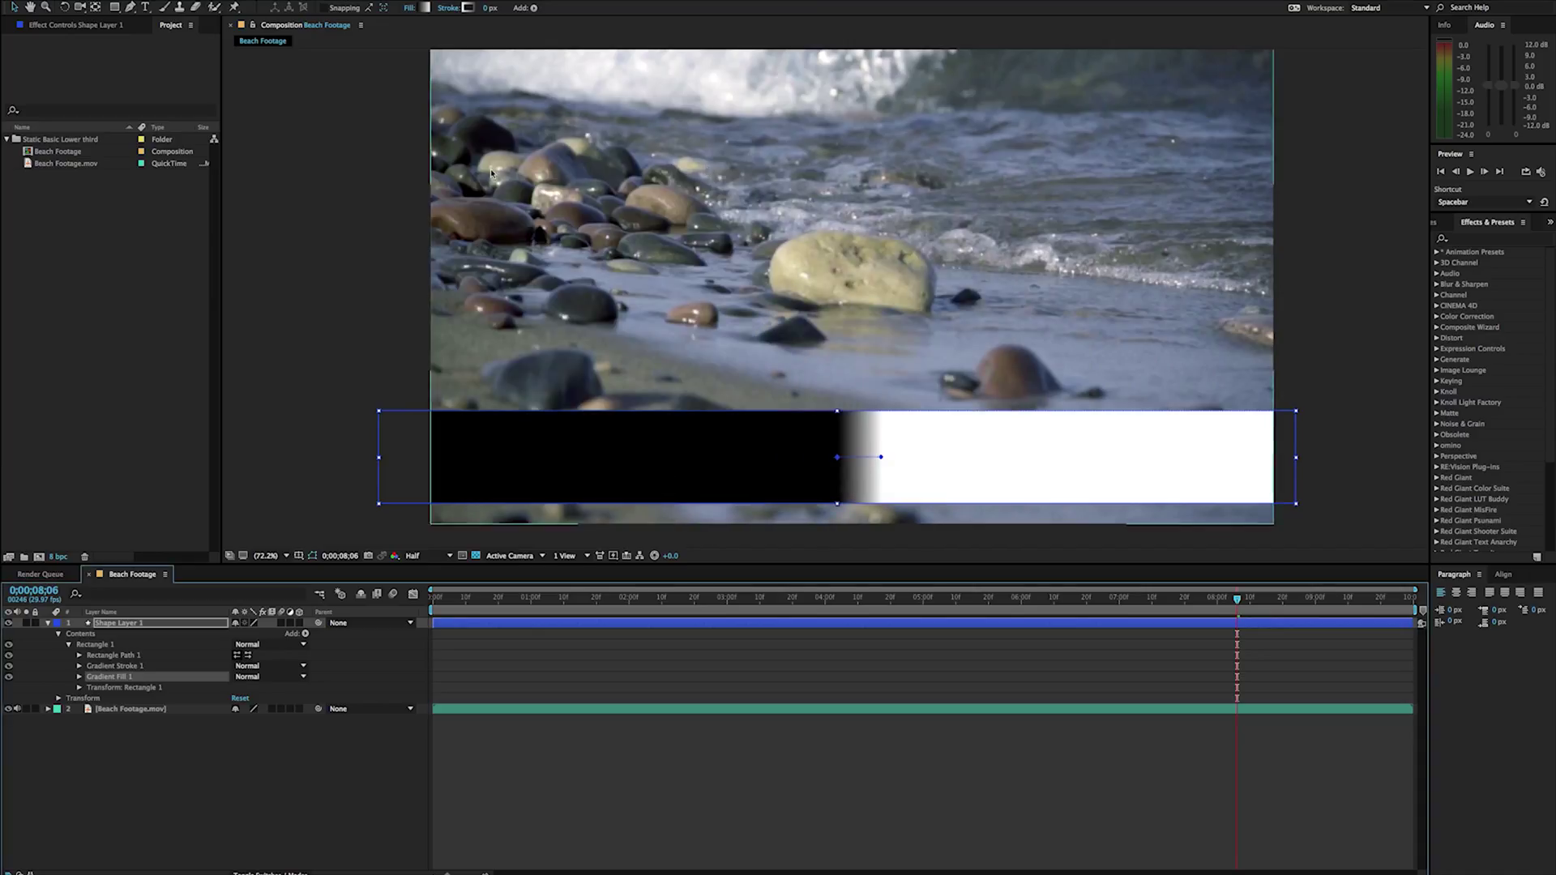
Drop the right opacity stop to about 1% and add an opacity stop at 72.5%
click(423, 8)
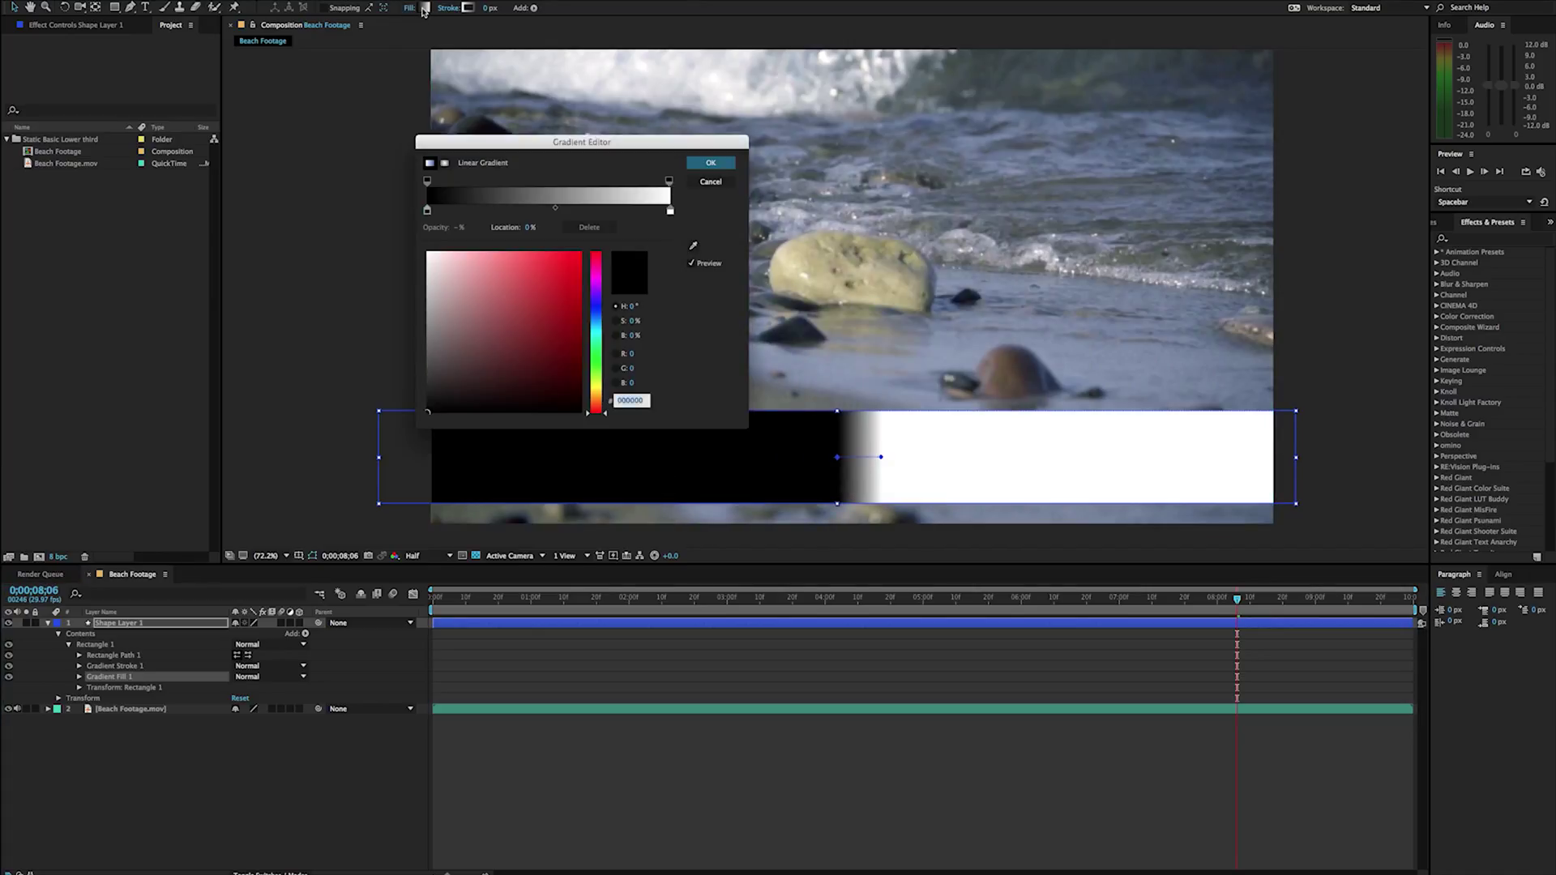
click(668, 181)
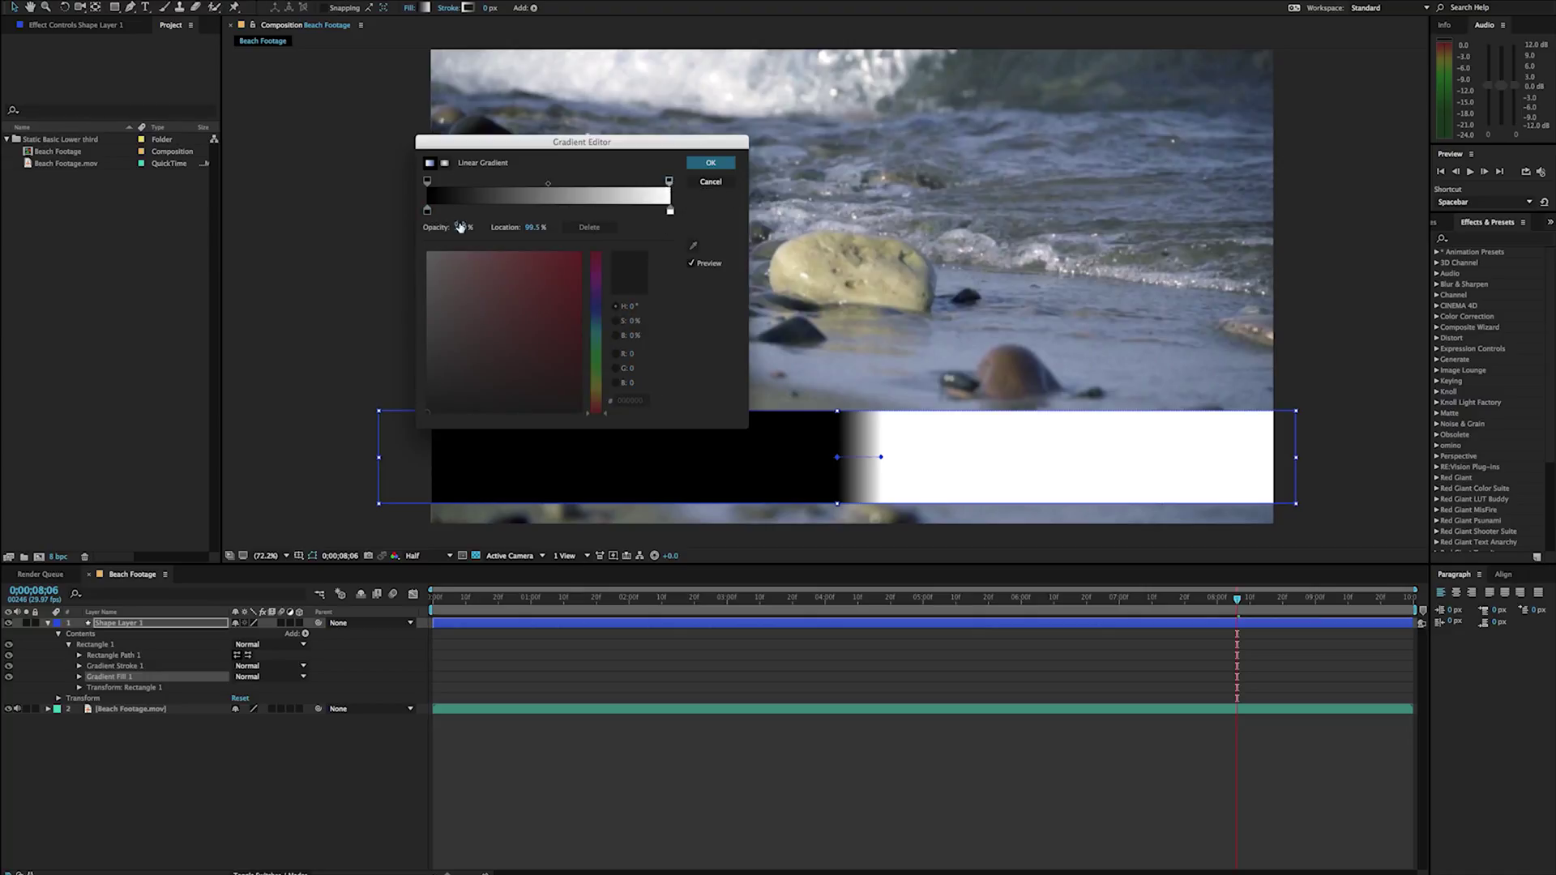
drag(460, 228, 378, 228)
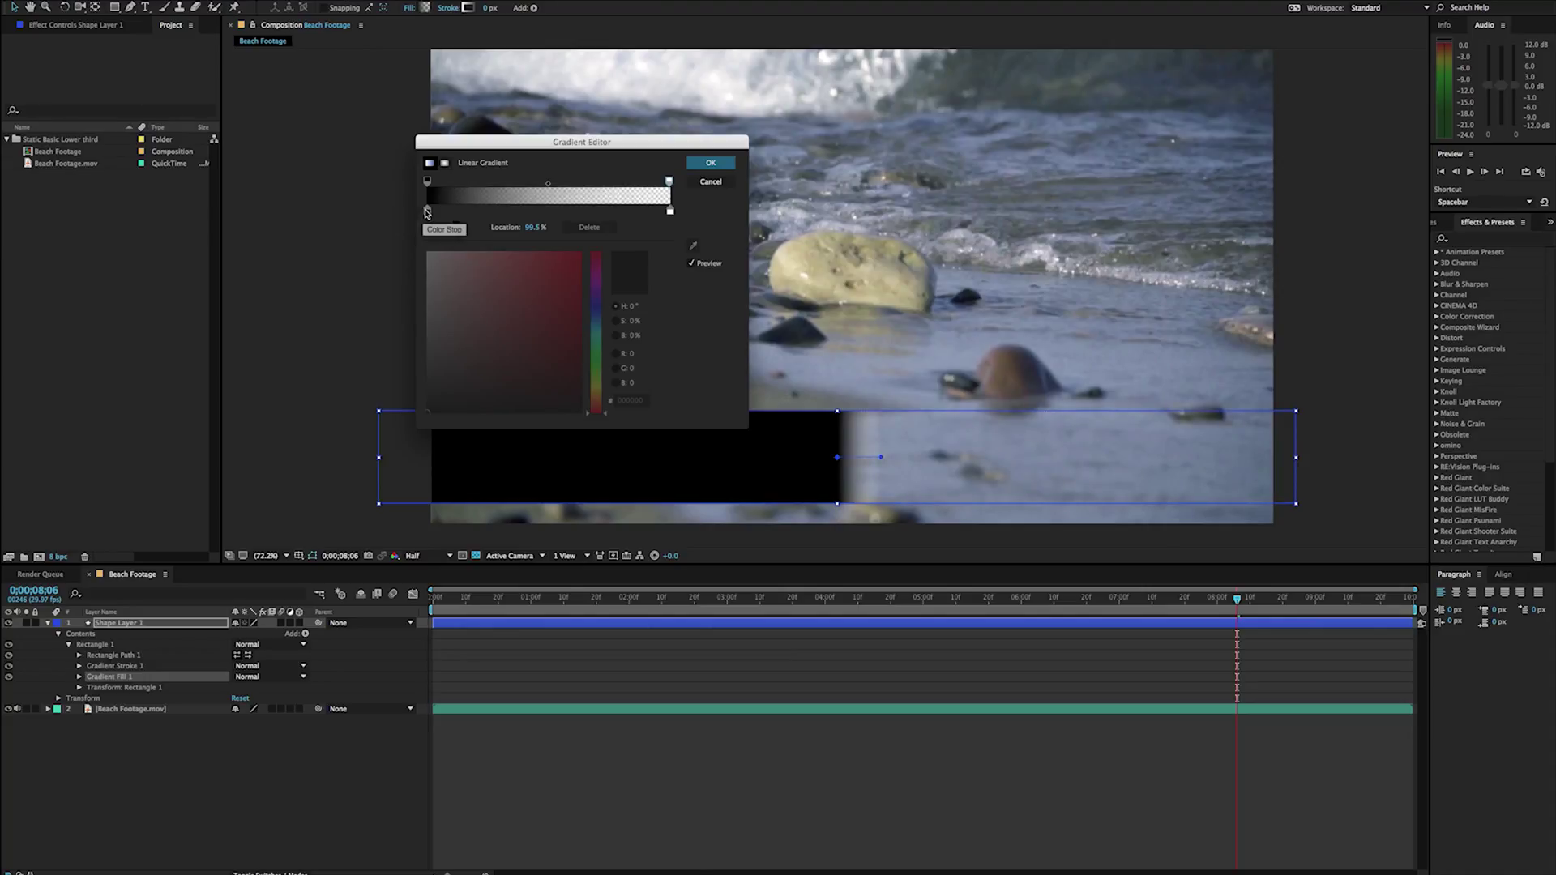
click(428, 182)
click(669, 182)
drag(549, 184, 658, 185)
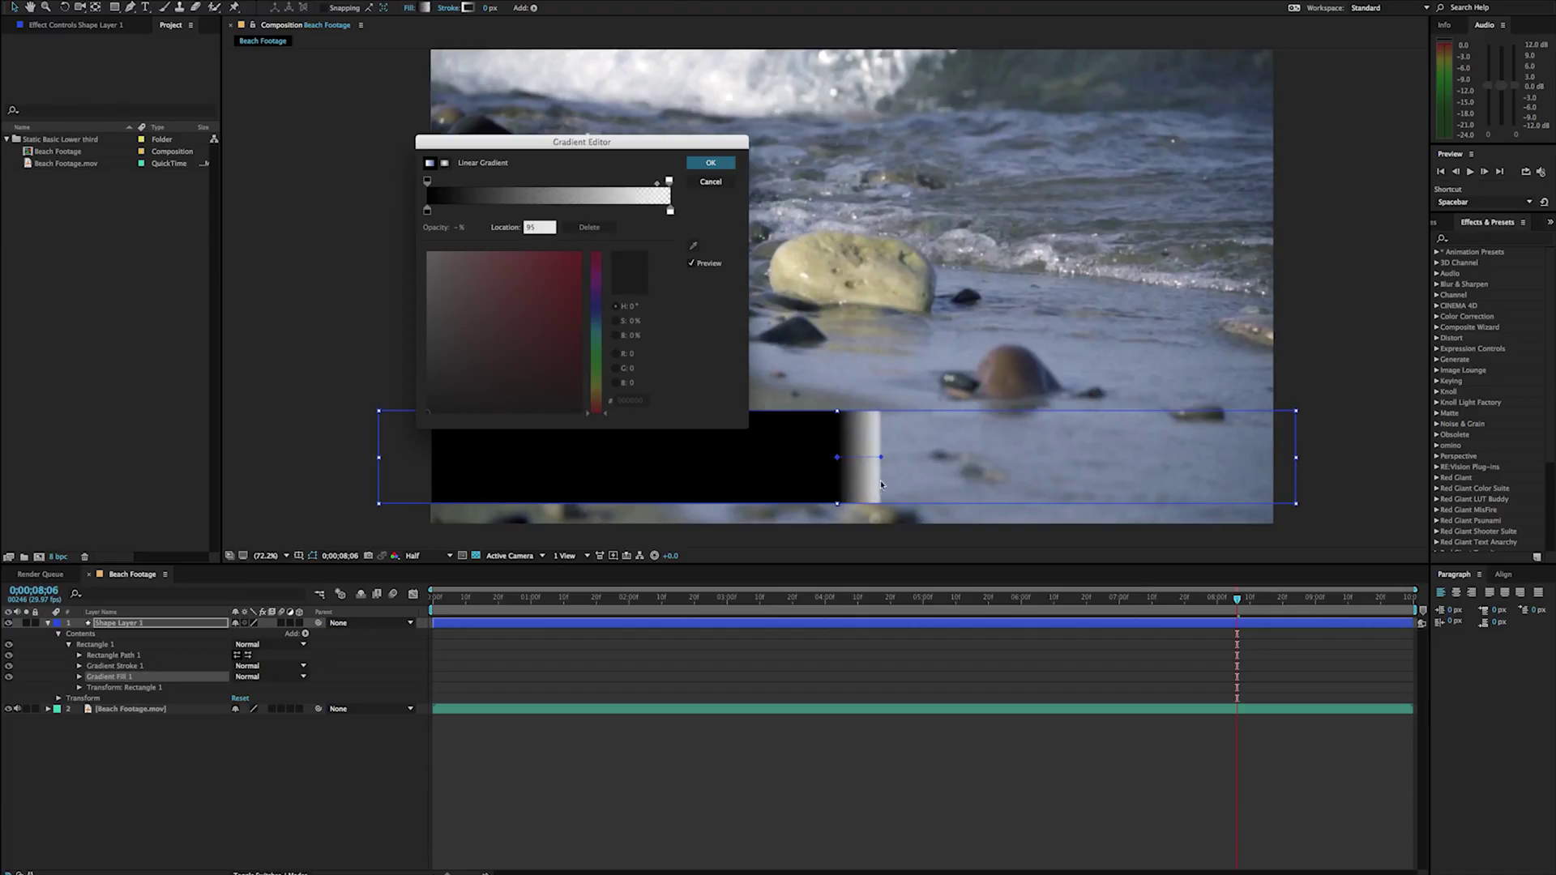
drag(657, 184, 466, 200)
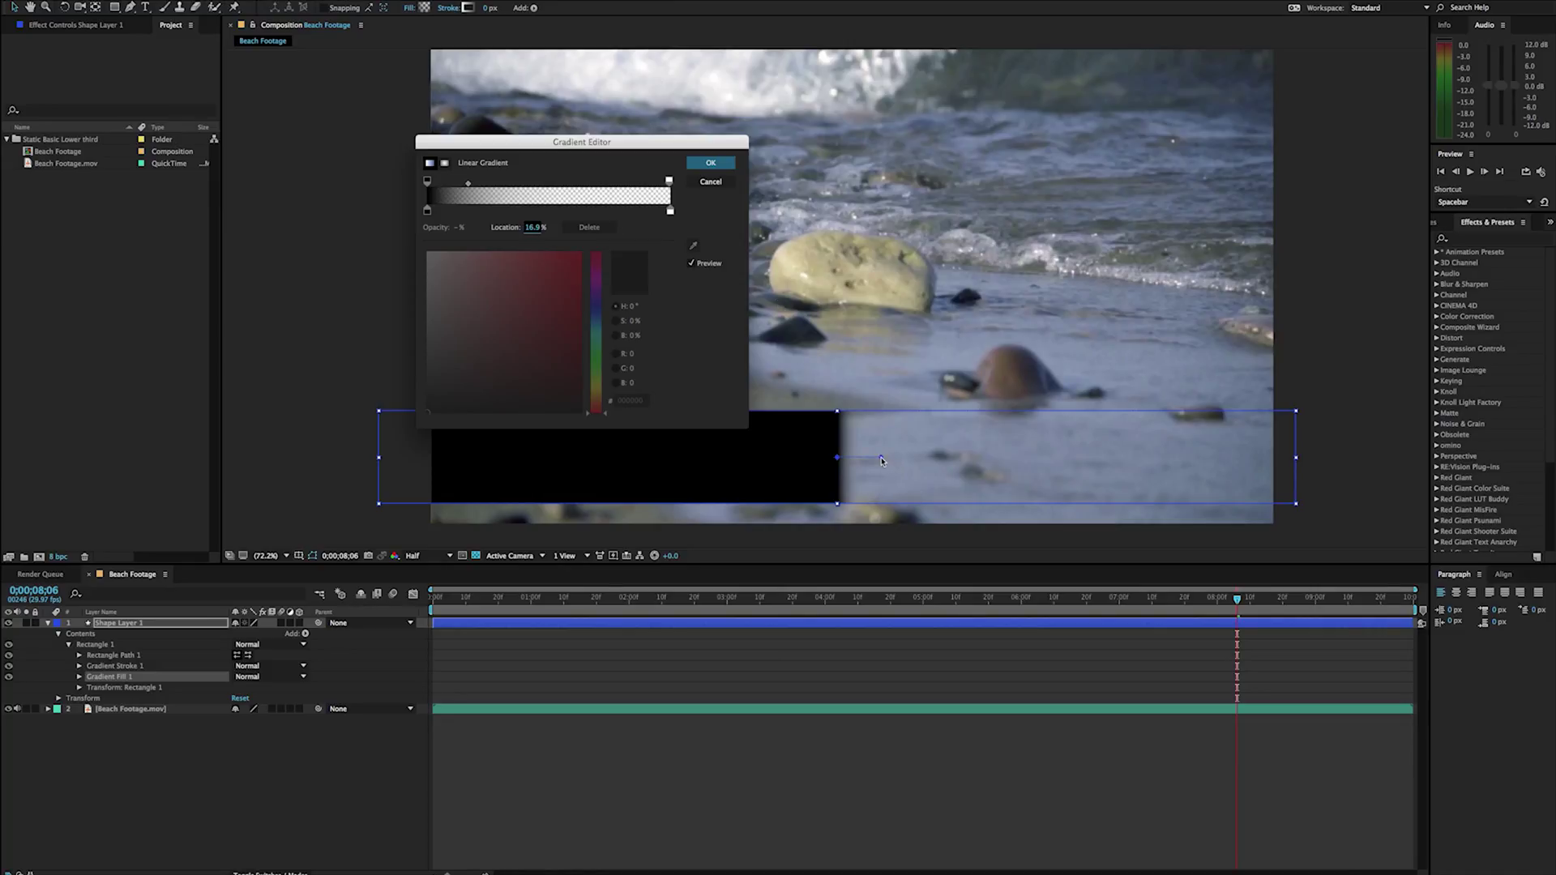
click(711, 163)
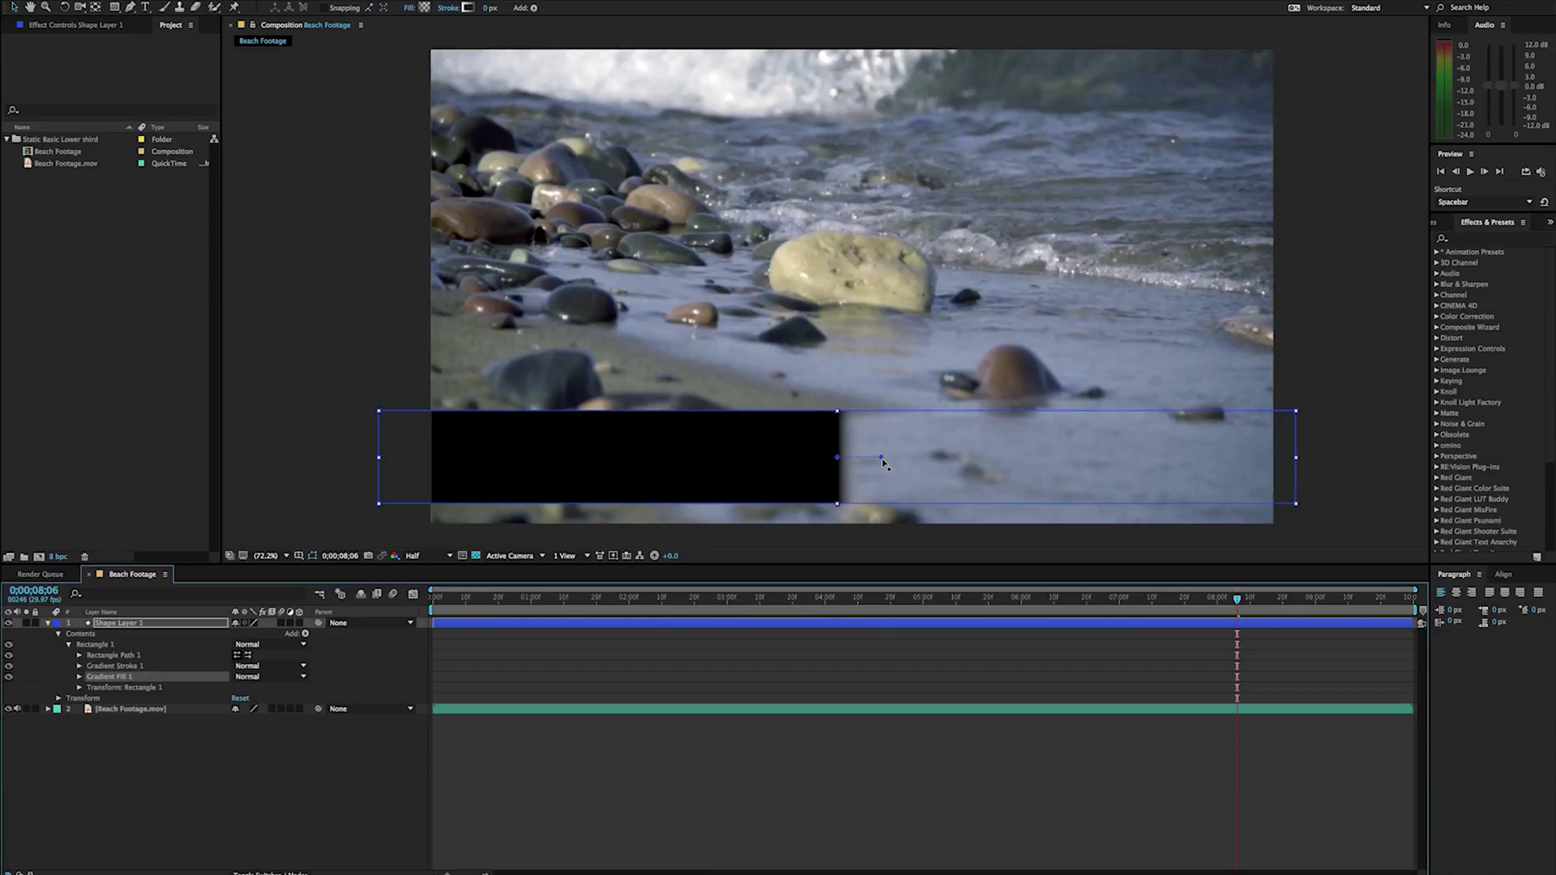
Tilt the gradient and scrub Gradient Fill 1's Start and End Point values
drag(883, 462, 1015, 618)
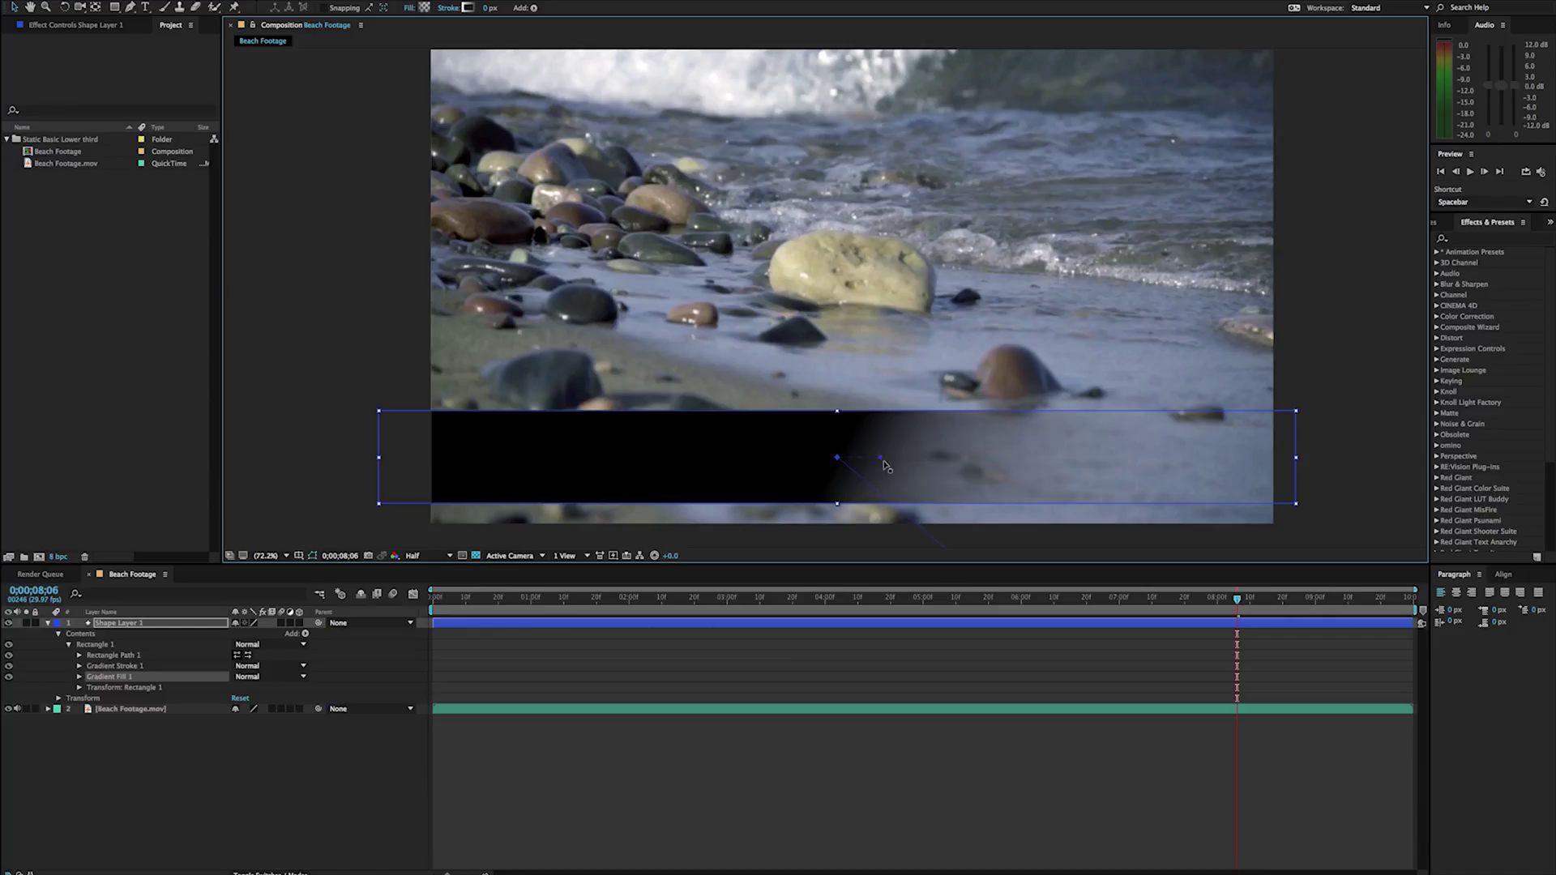
drag(883, 463, 998, 484)
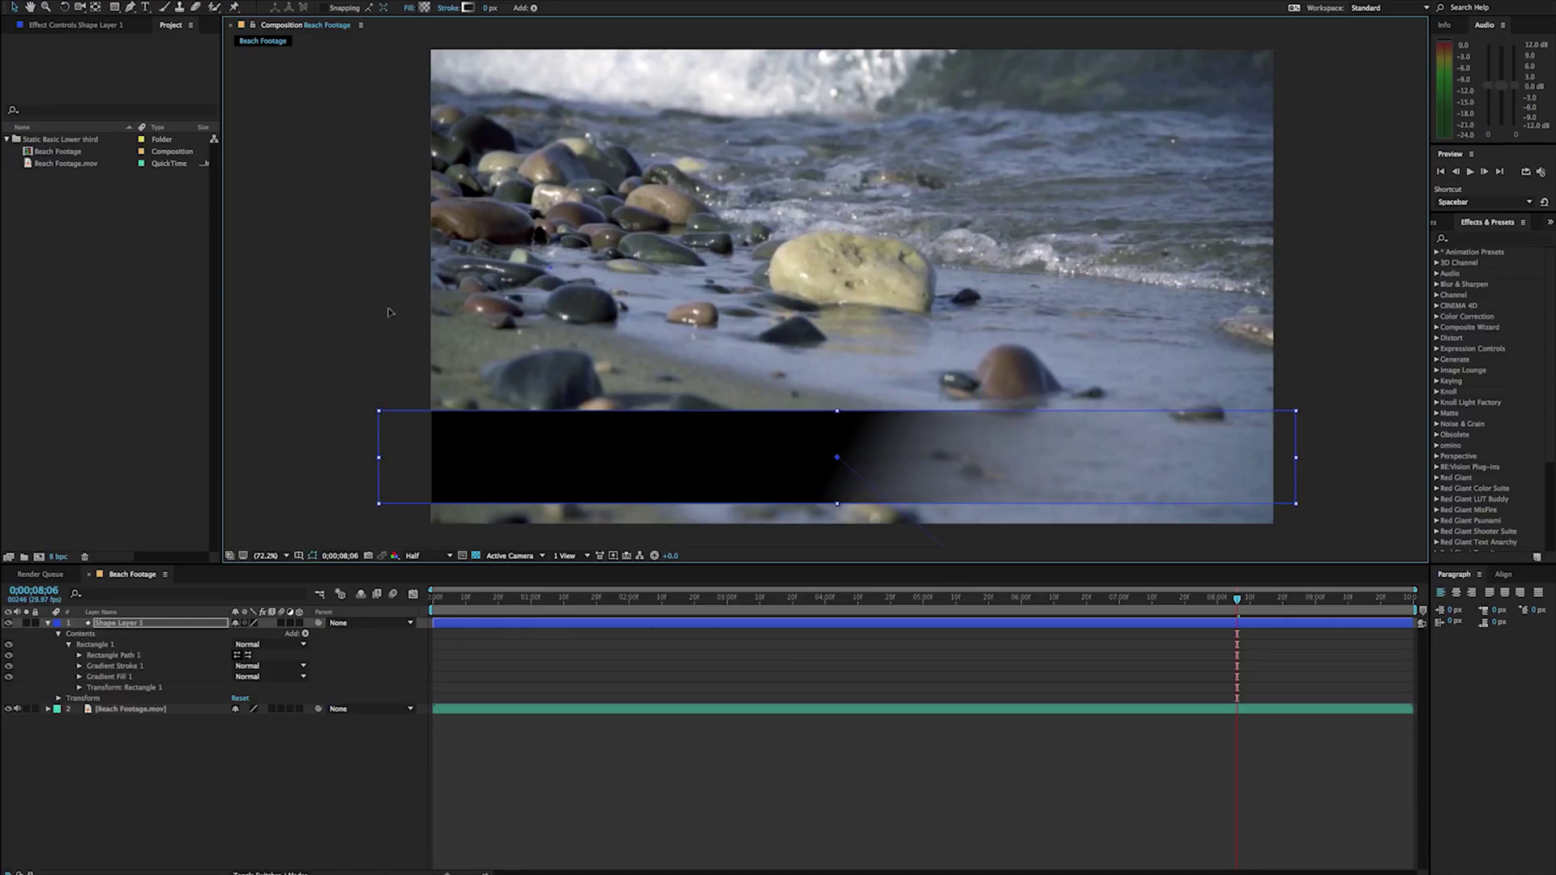
click(892, 438)
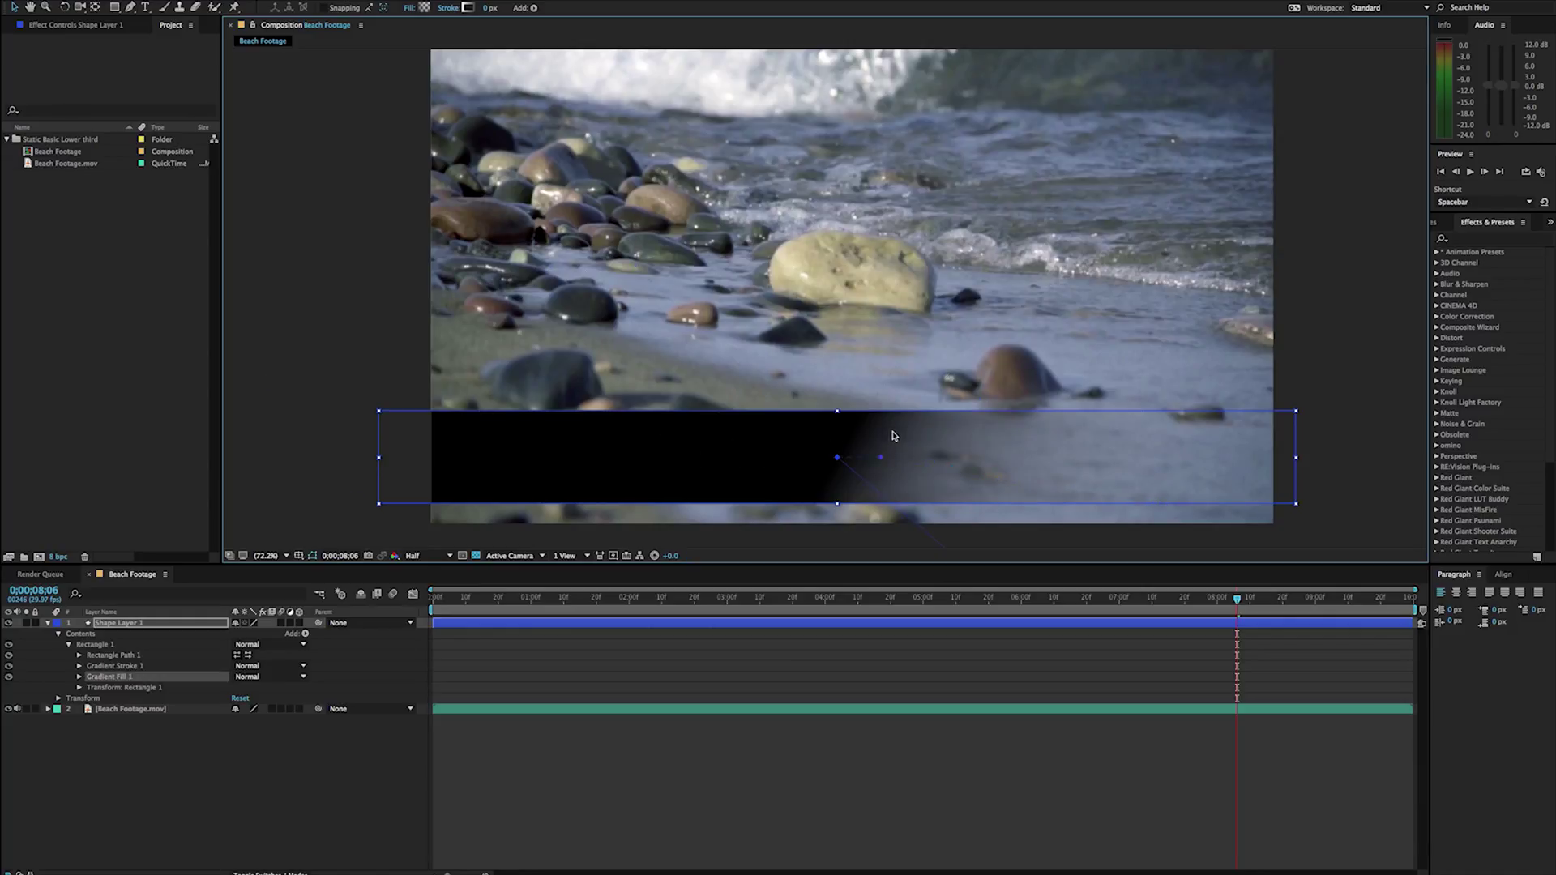
click(79, 678)
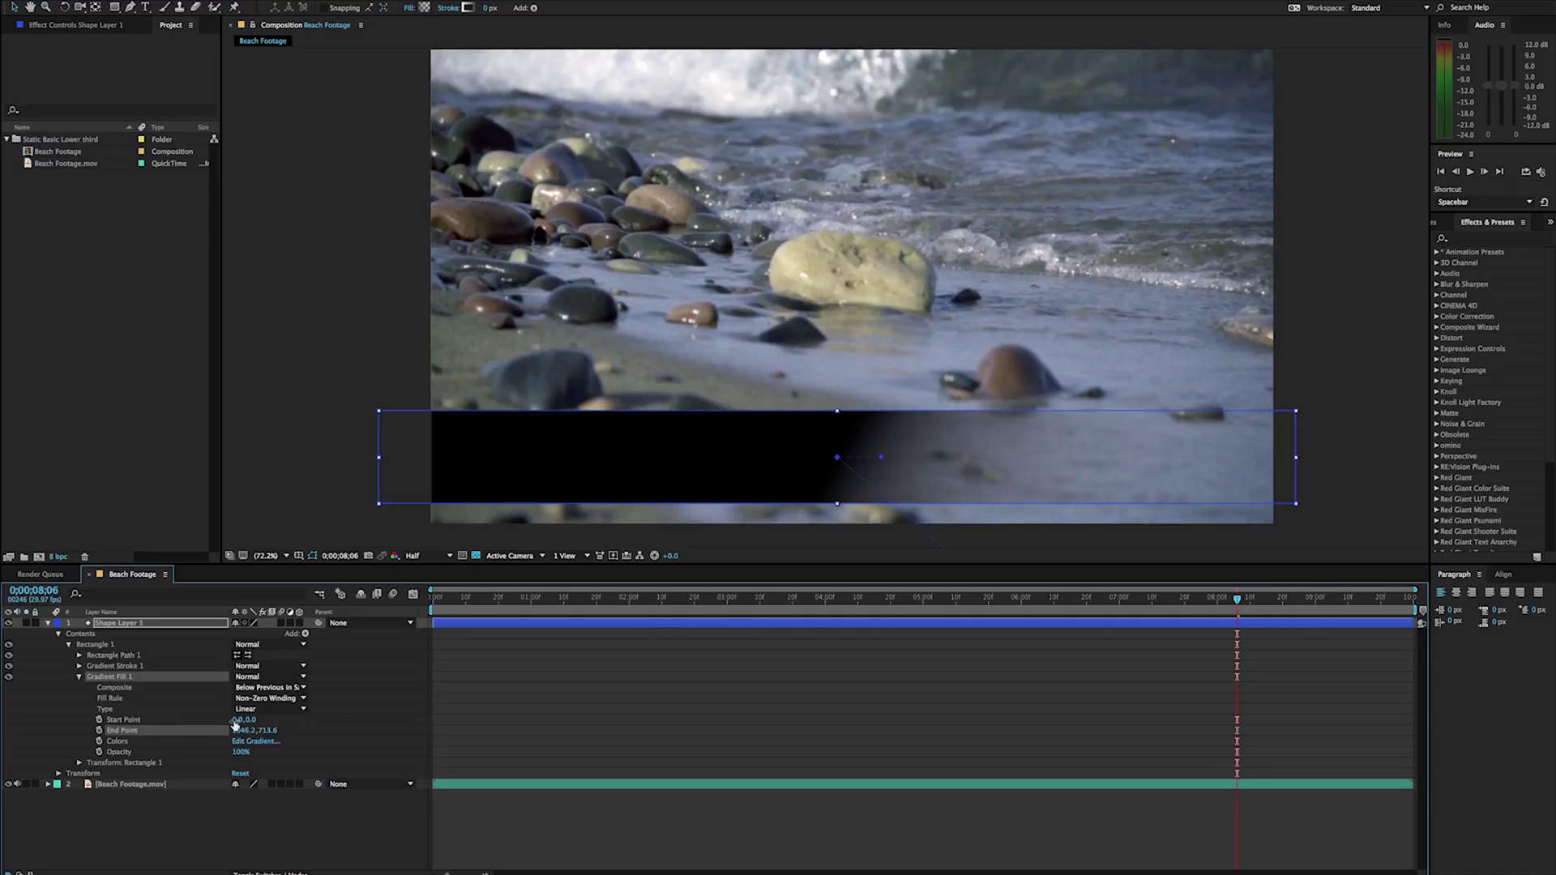
drag(236, 724, 56, 708)
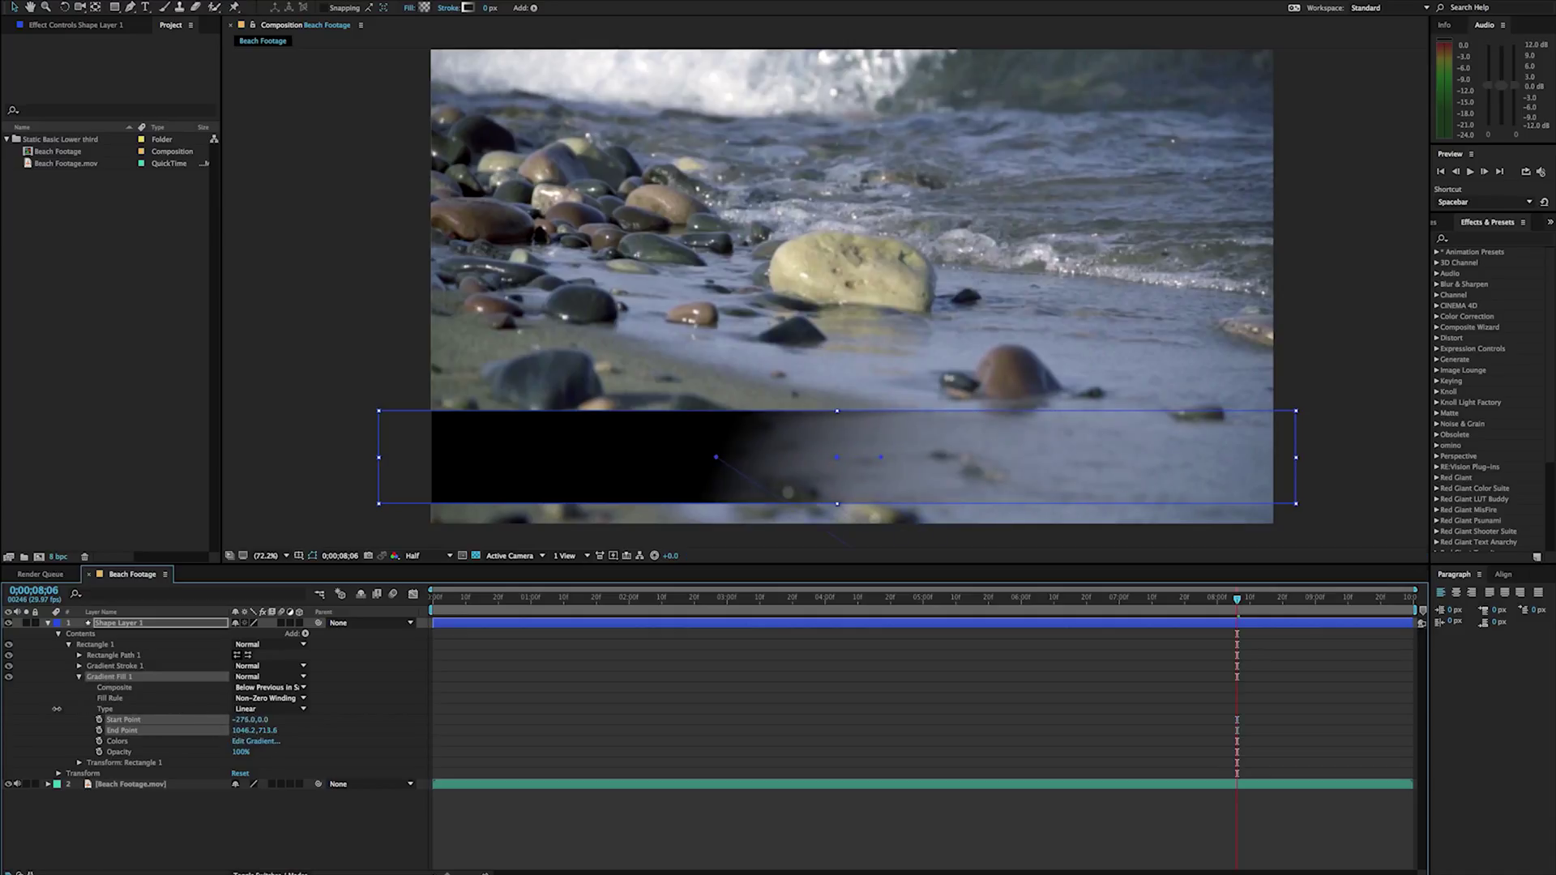
drag(306, 726, 921, 598)
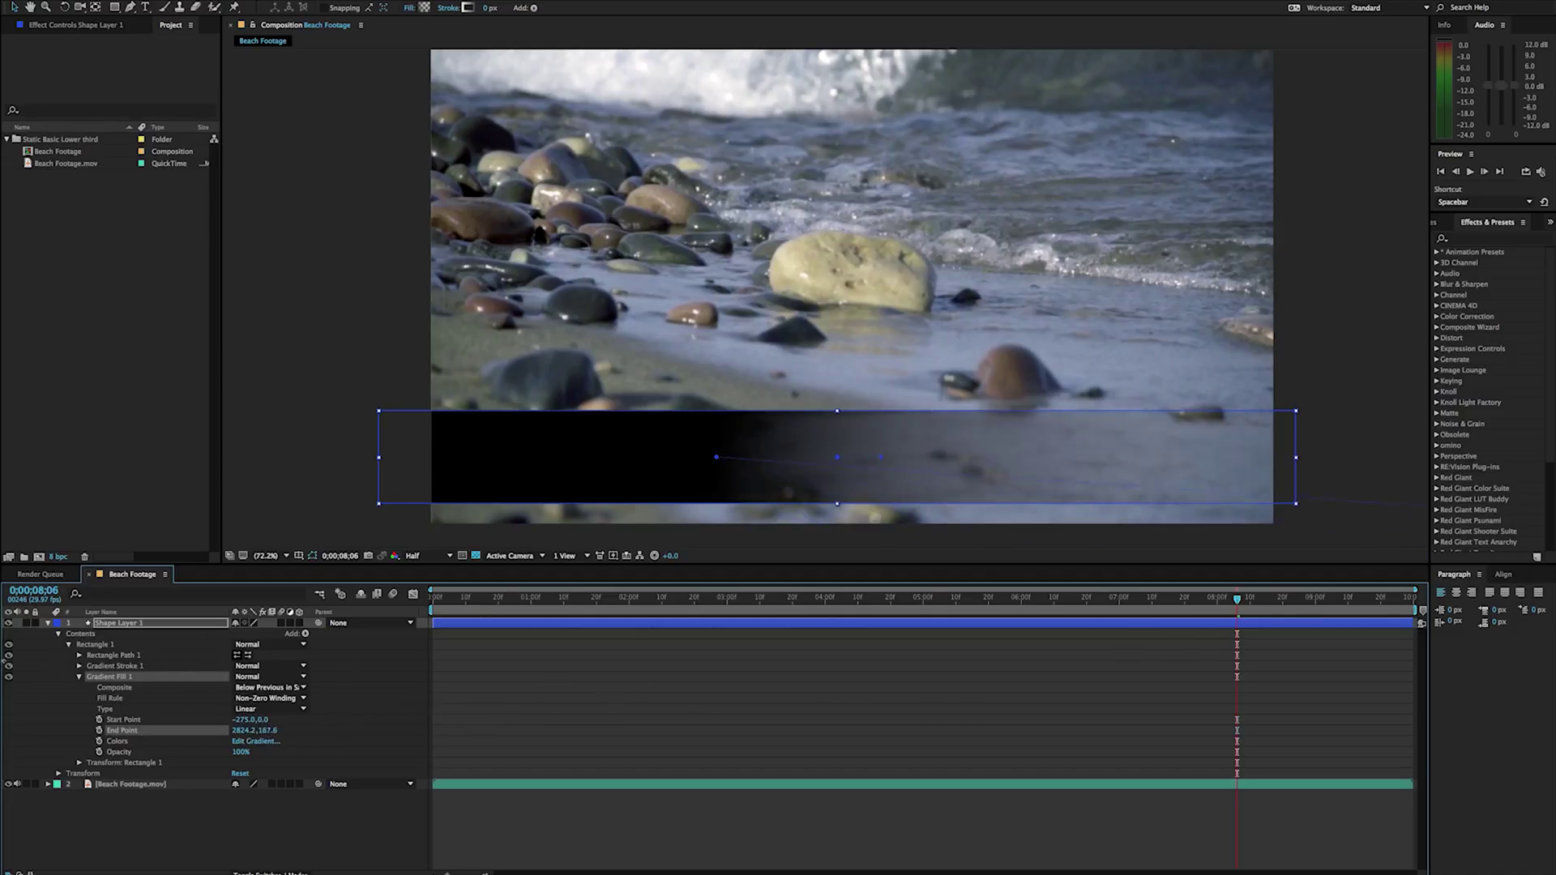
drag(243, 731, 127, 722)
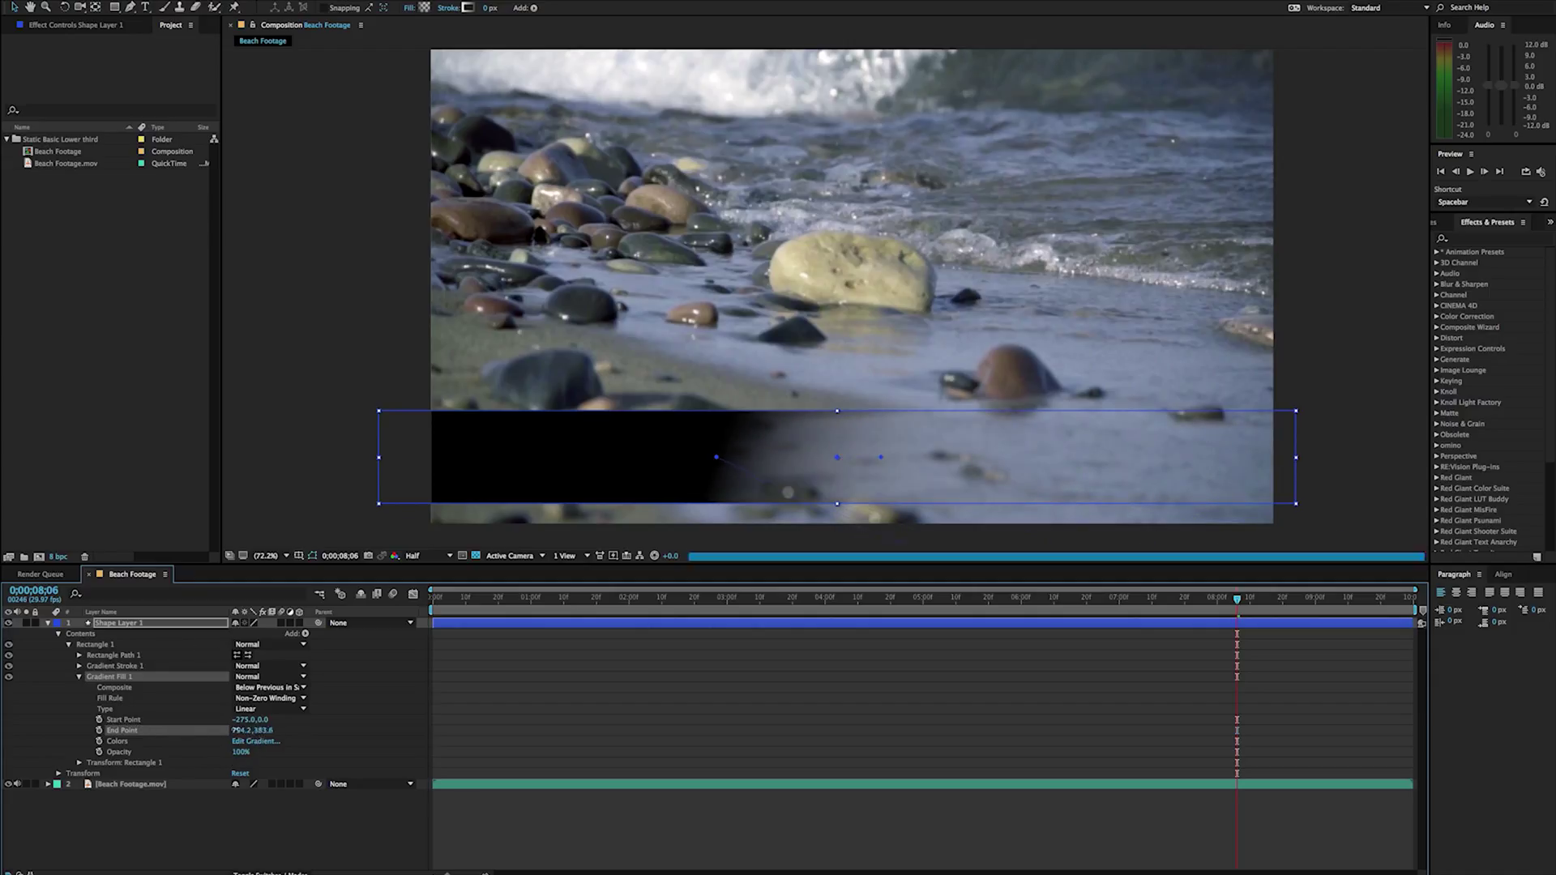
drag(254, 731, 210, 731)
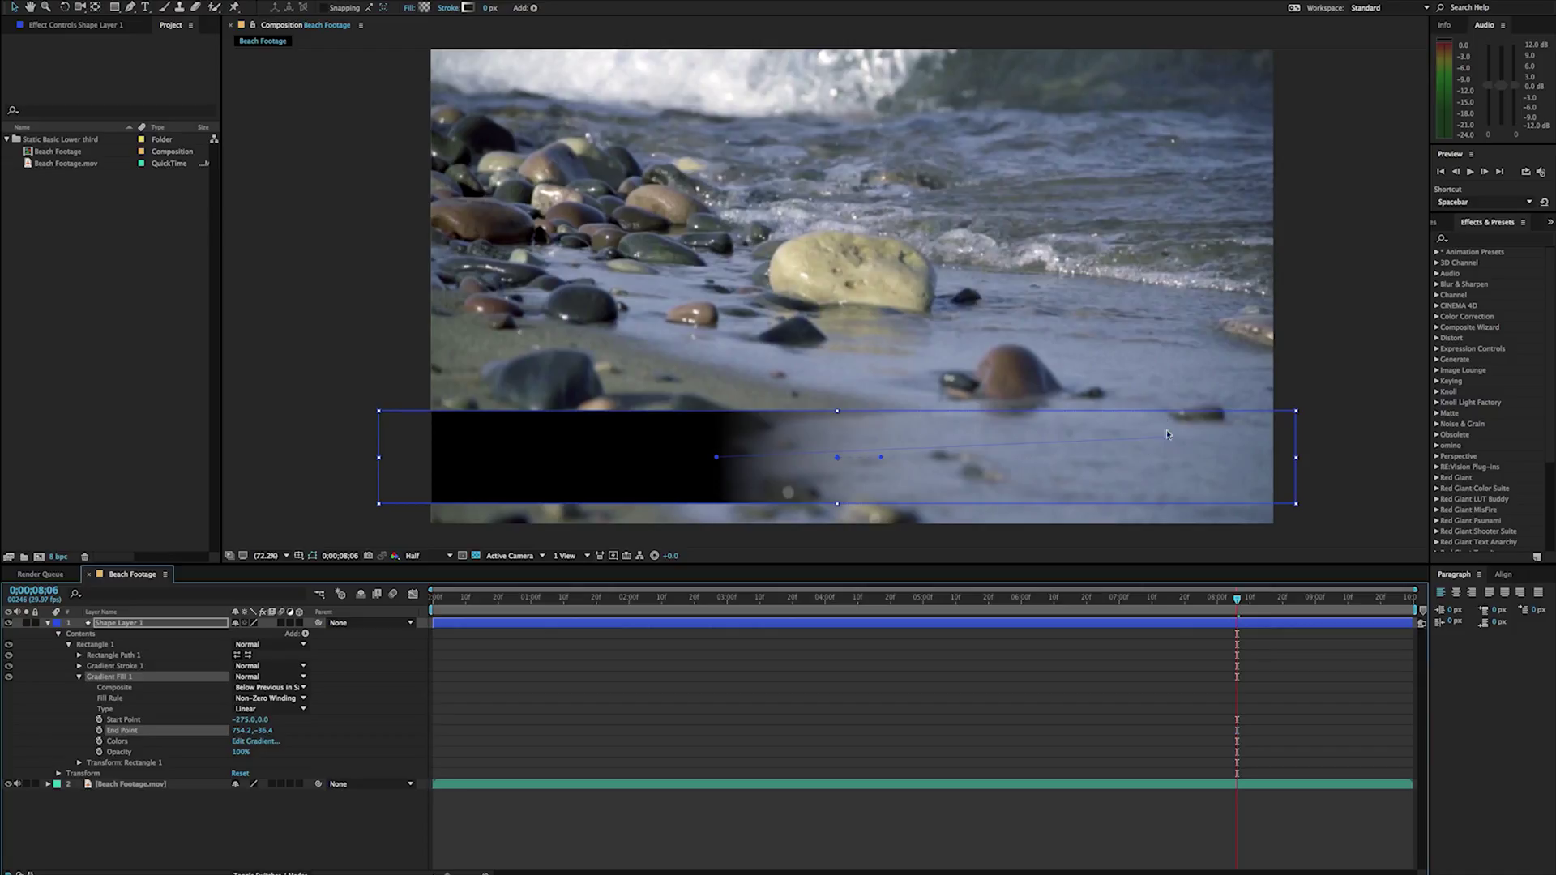
Drag the gradient handles to start -79.0,-128.1 and end 712.1,239.5, black on the left
drag(1167, 435, 1141, 484)
drag(717, 457, 802, 386)
drag(1142, 493, 1026, 403)
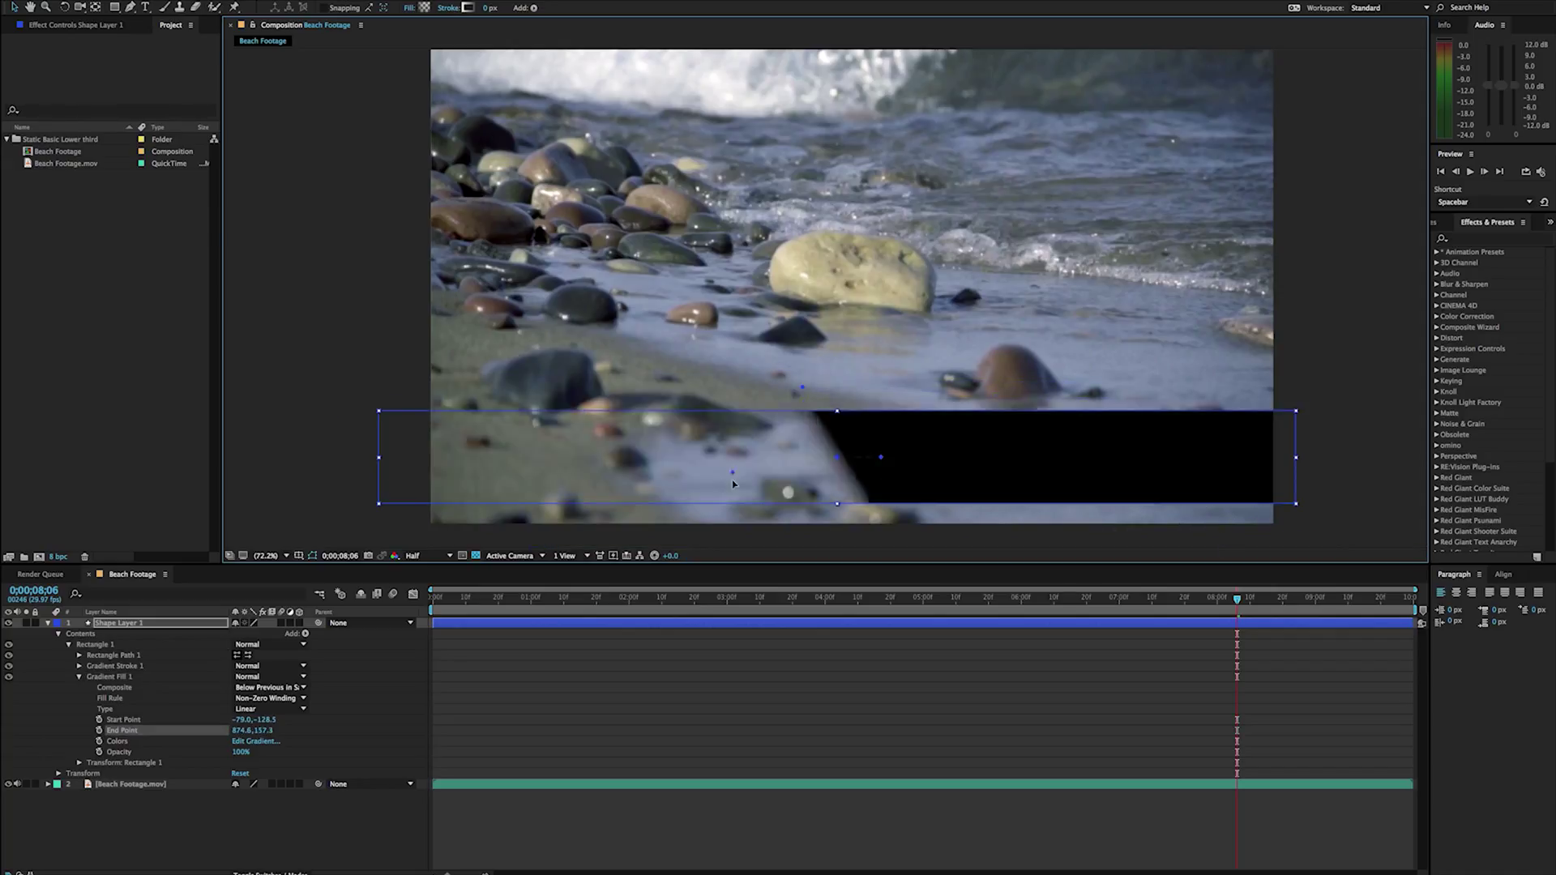
drag(733, 473, 1164, 580)
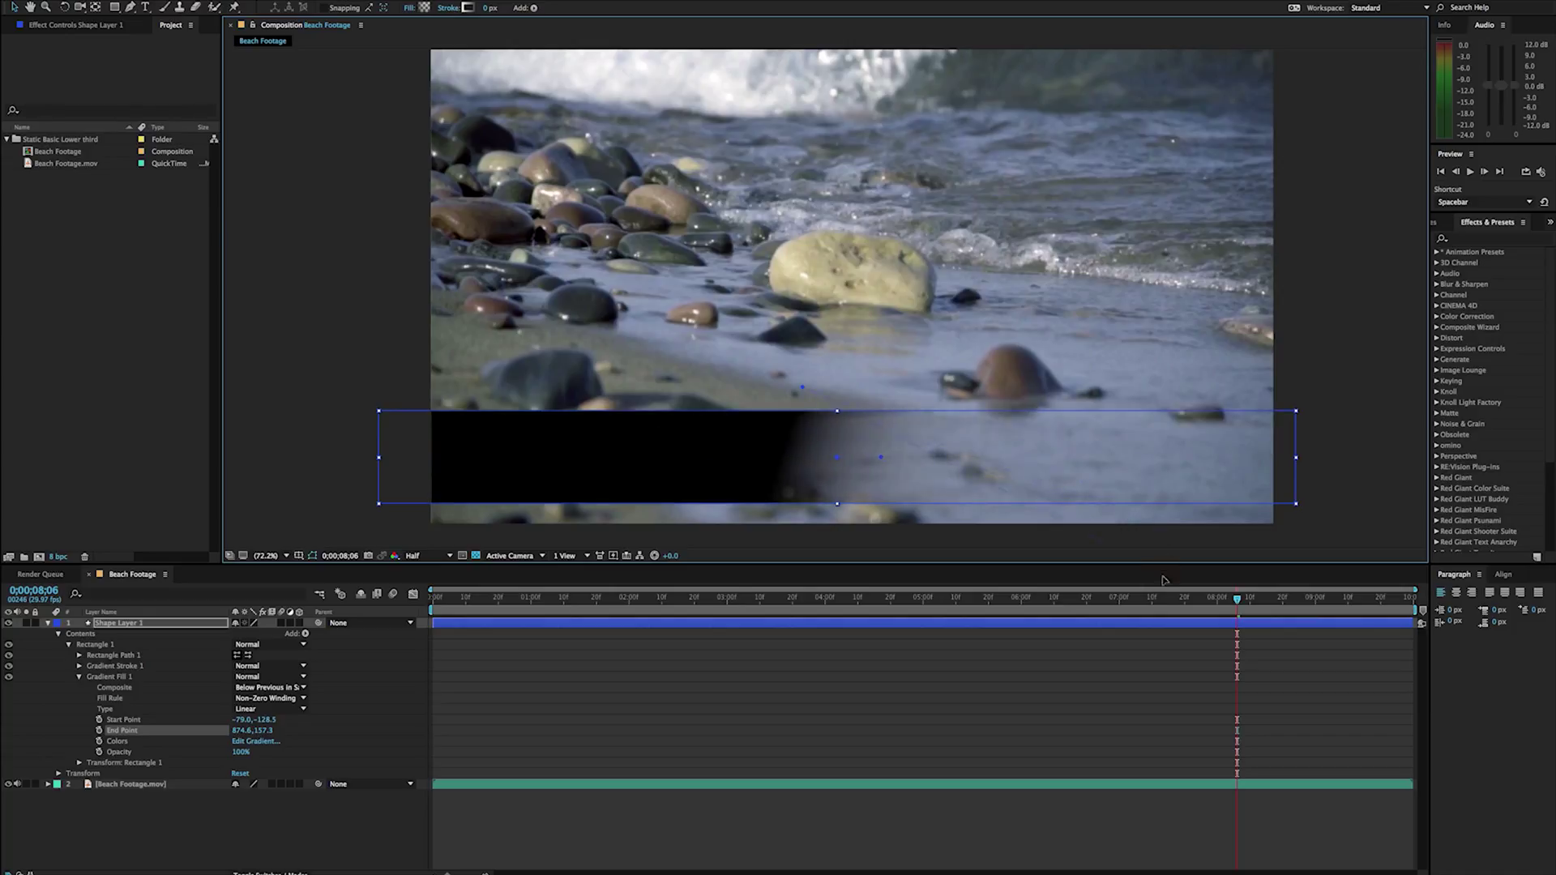
drag(1155, 594, 1084, 630)
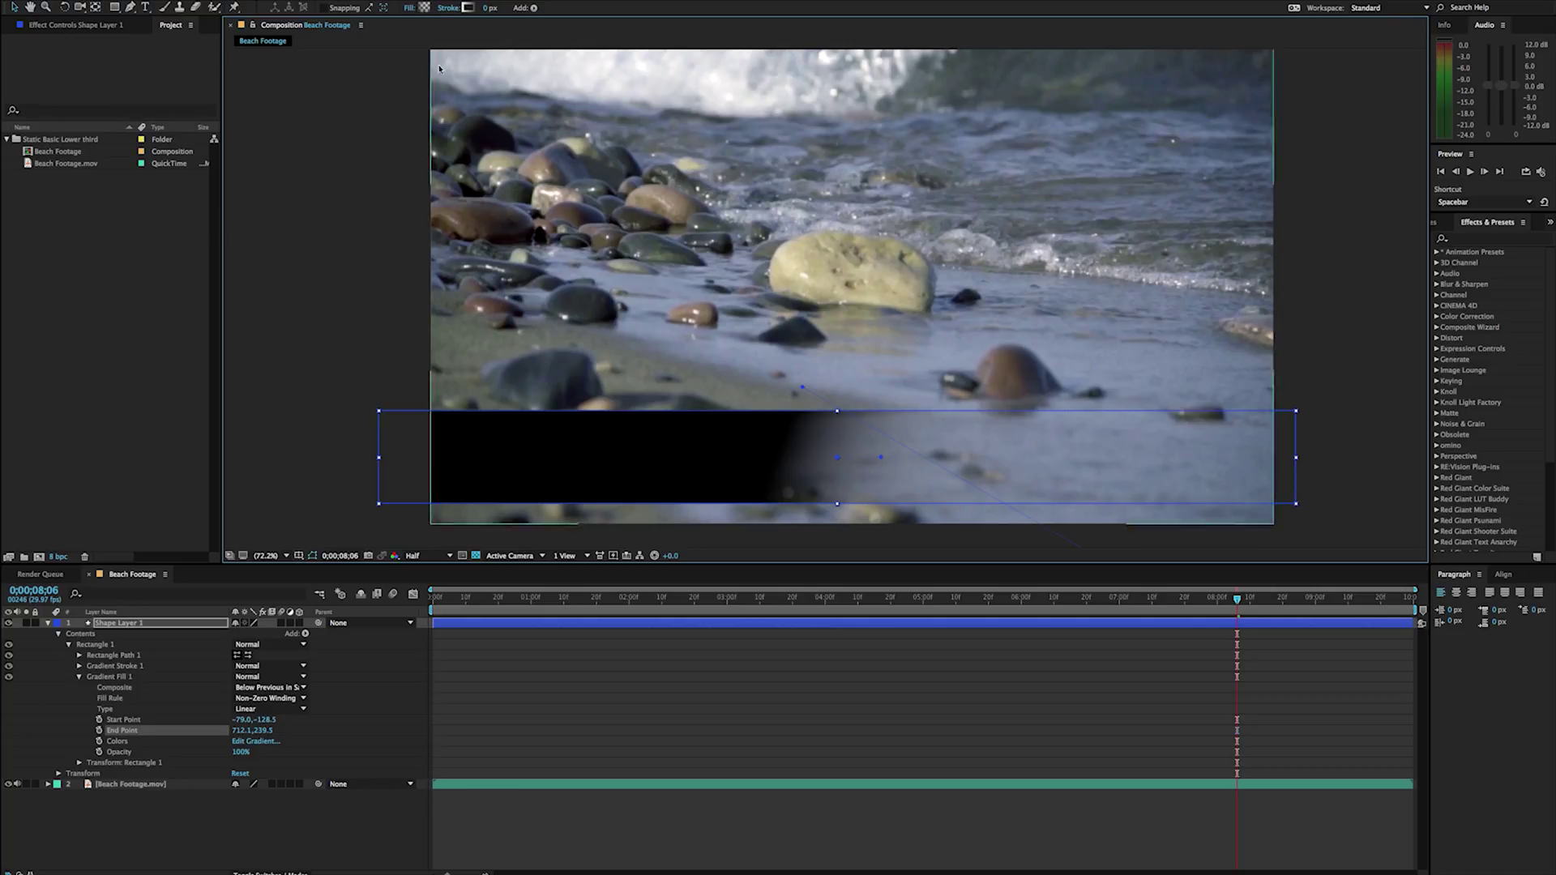
Push the bar gradient's colour midpoint far right and set the opacity midpoint to about 20%
click(423, 8)
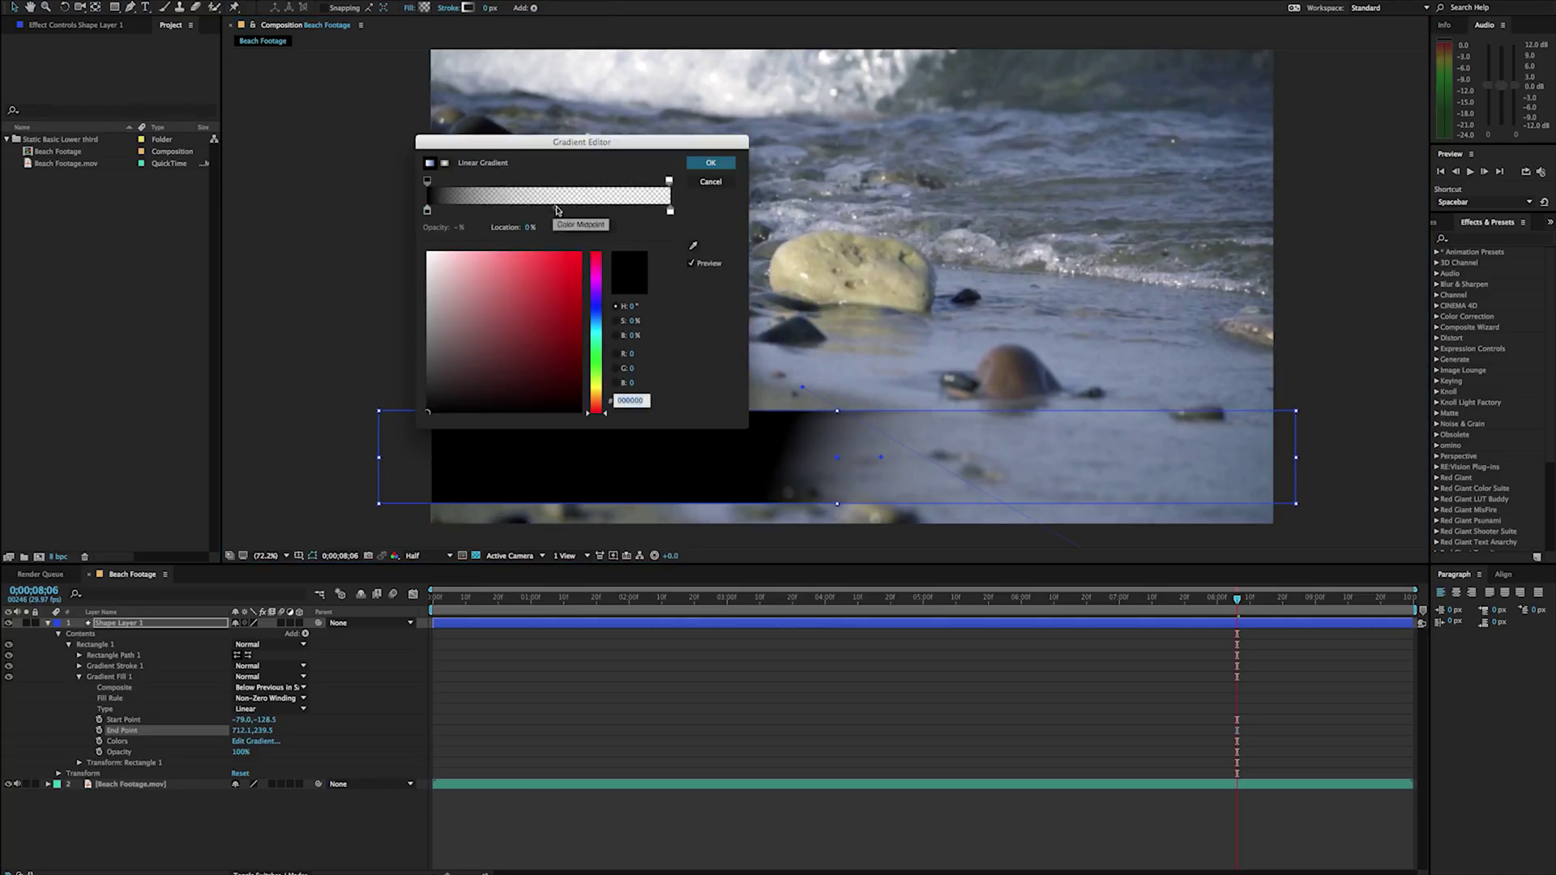
drag(556, 210, 680, 217)
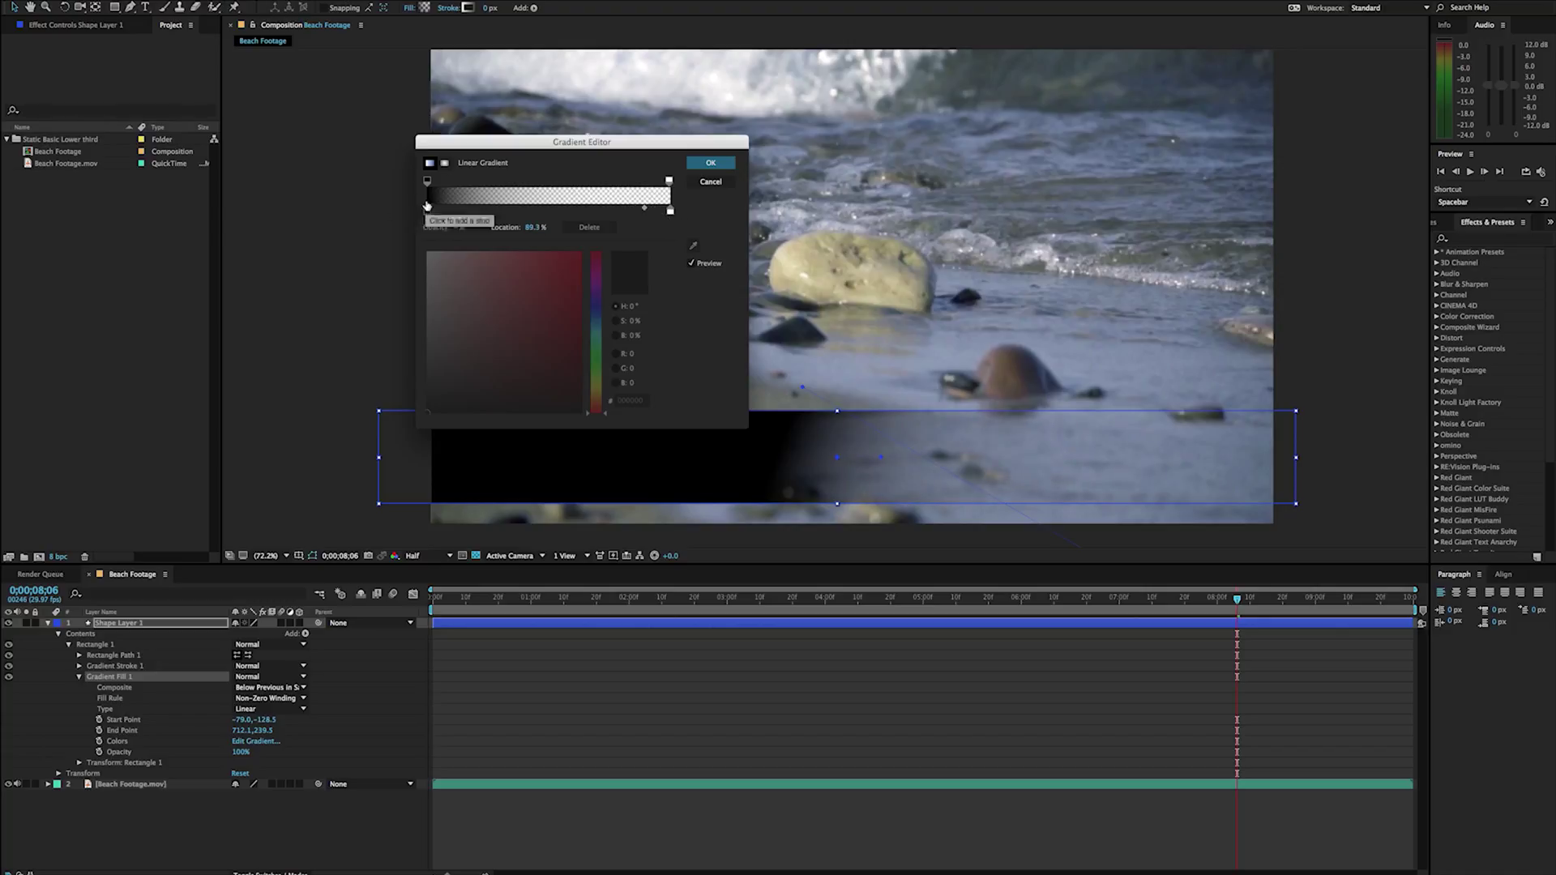
click(427, 181)
drag(468, 184, 537, 187)
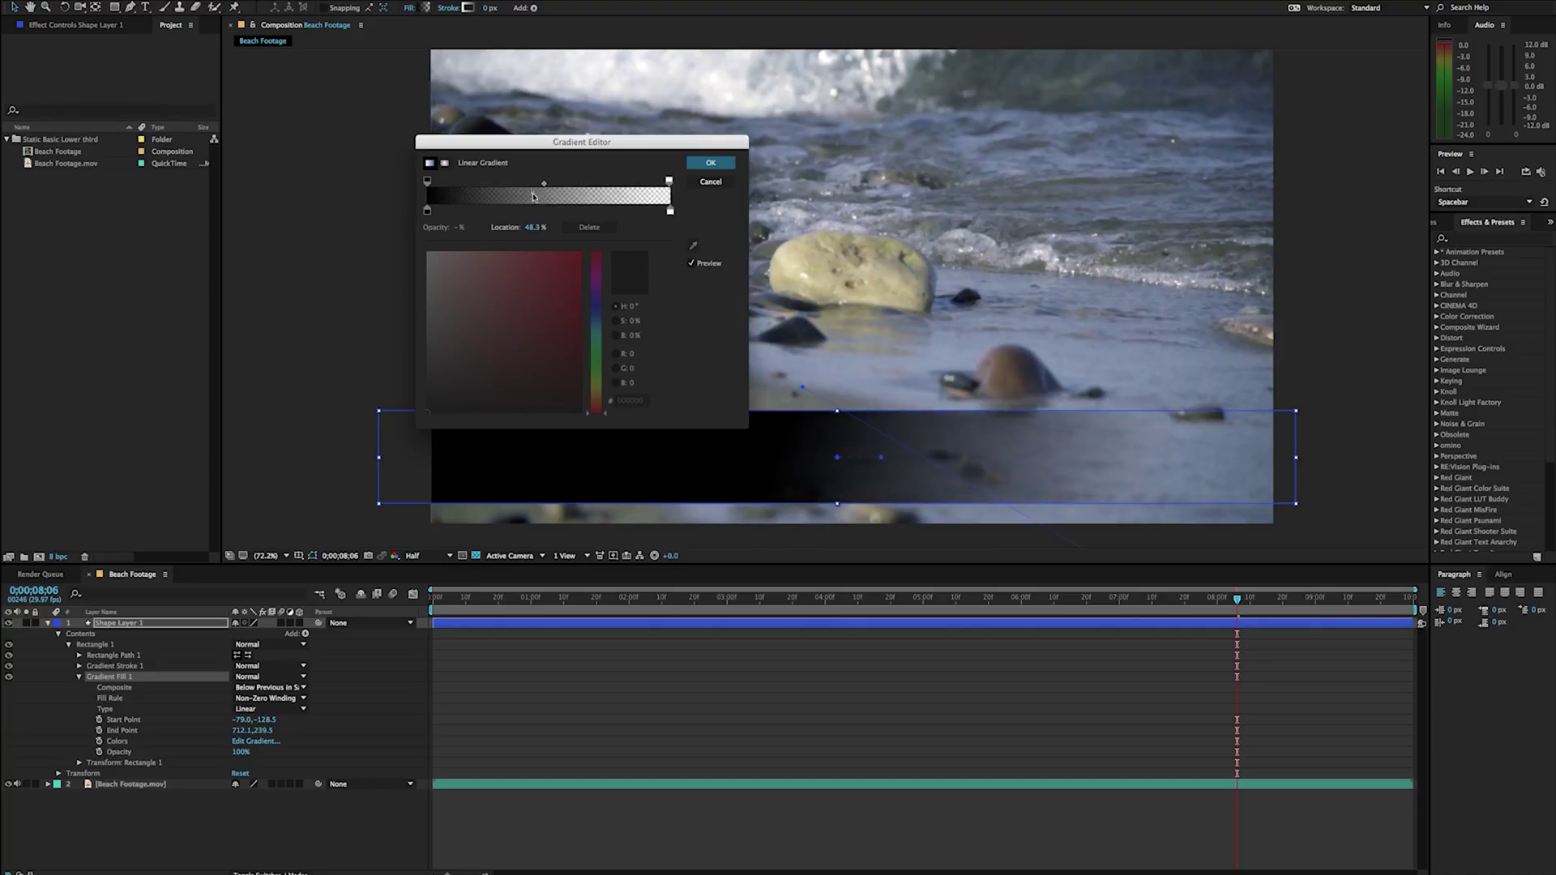
click(710, 164)
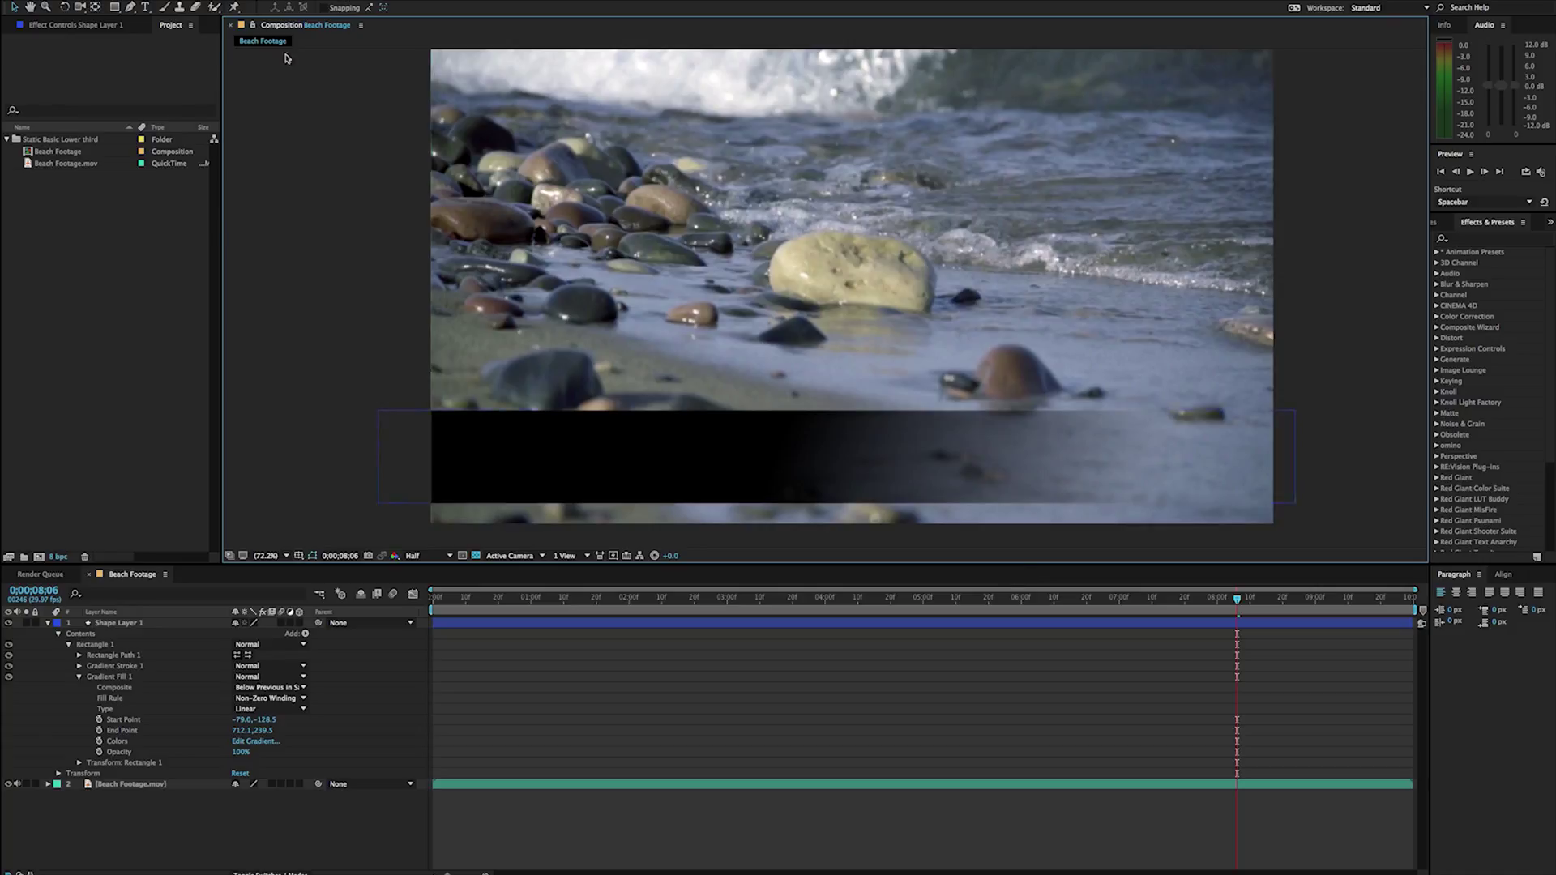
Retune the bar gradient: colour midpoint back to about 60%, opacity midpoint to about 31%
click(420, 464)
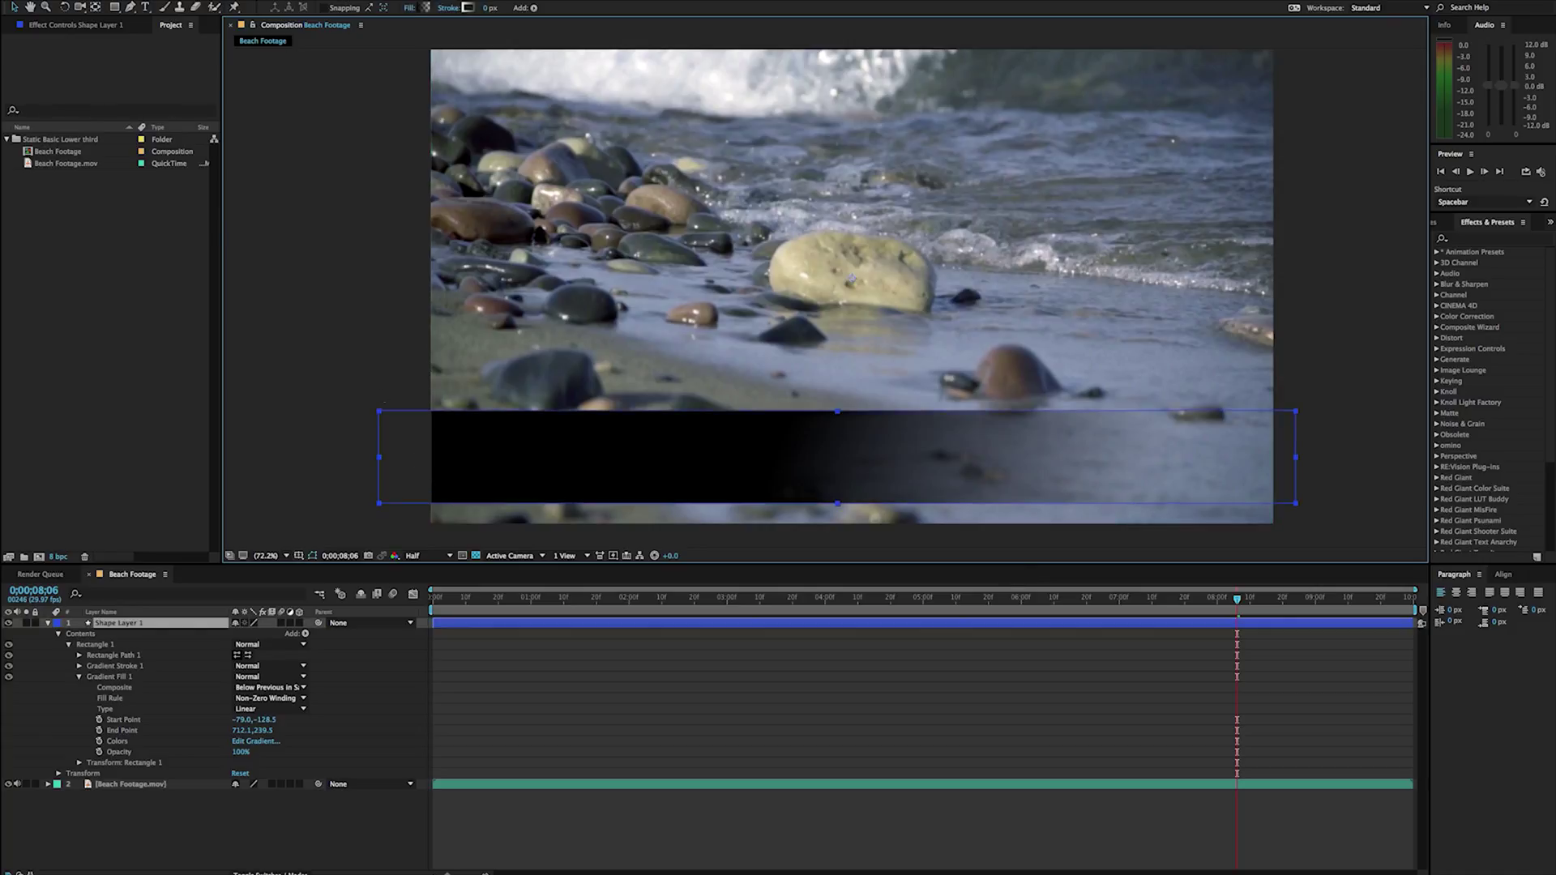
click(426, 9)
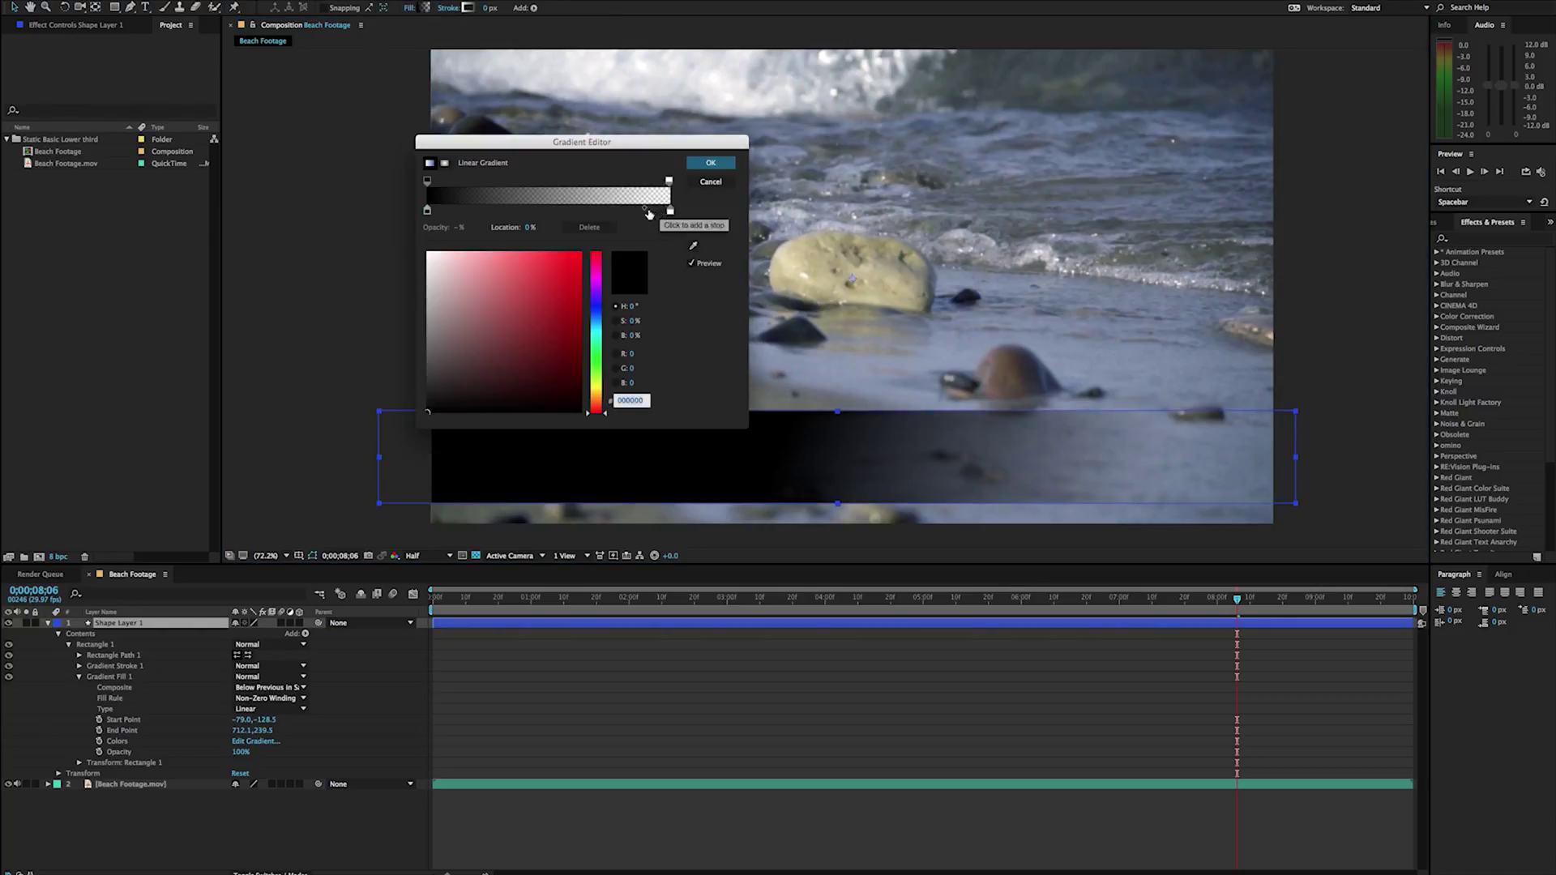
drag(646, 209, 571, 217)
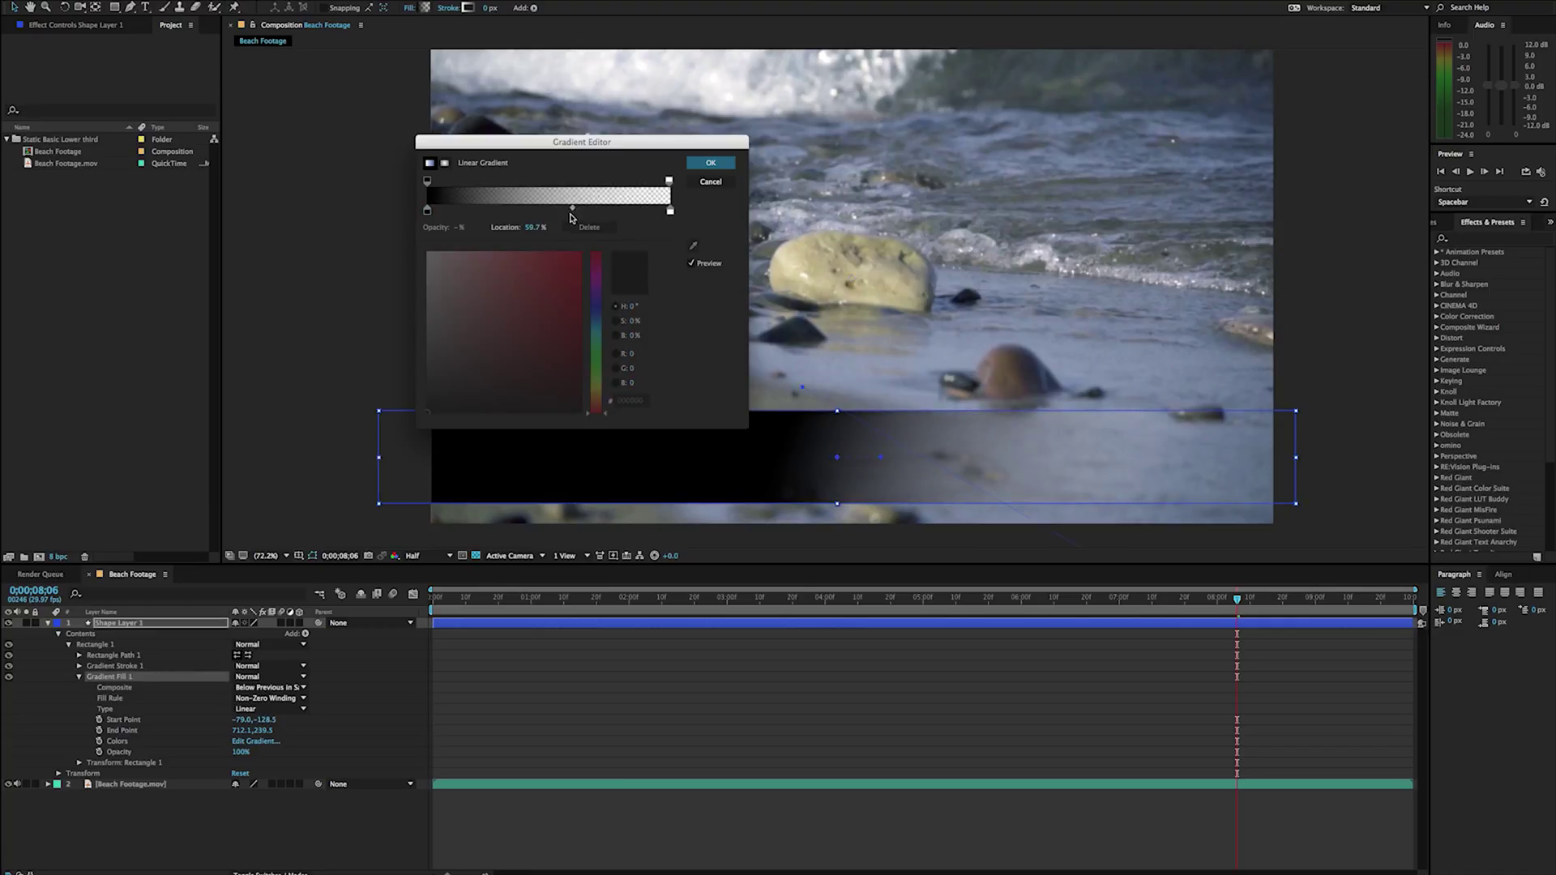
click(668, 181)
drag(543, 183, 503, 185)
click(710, 163)
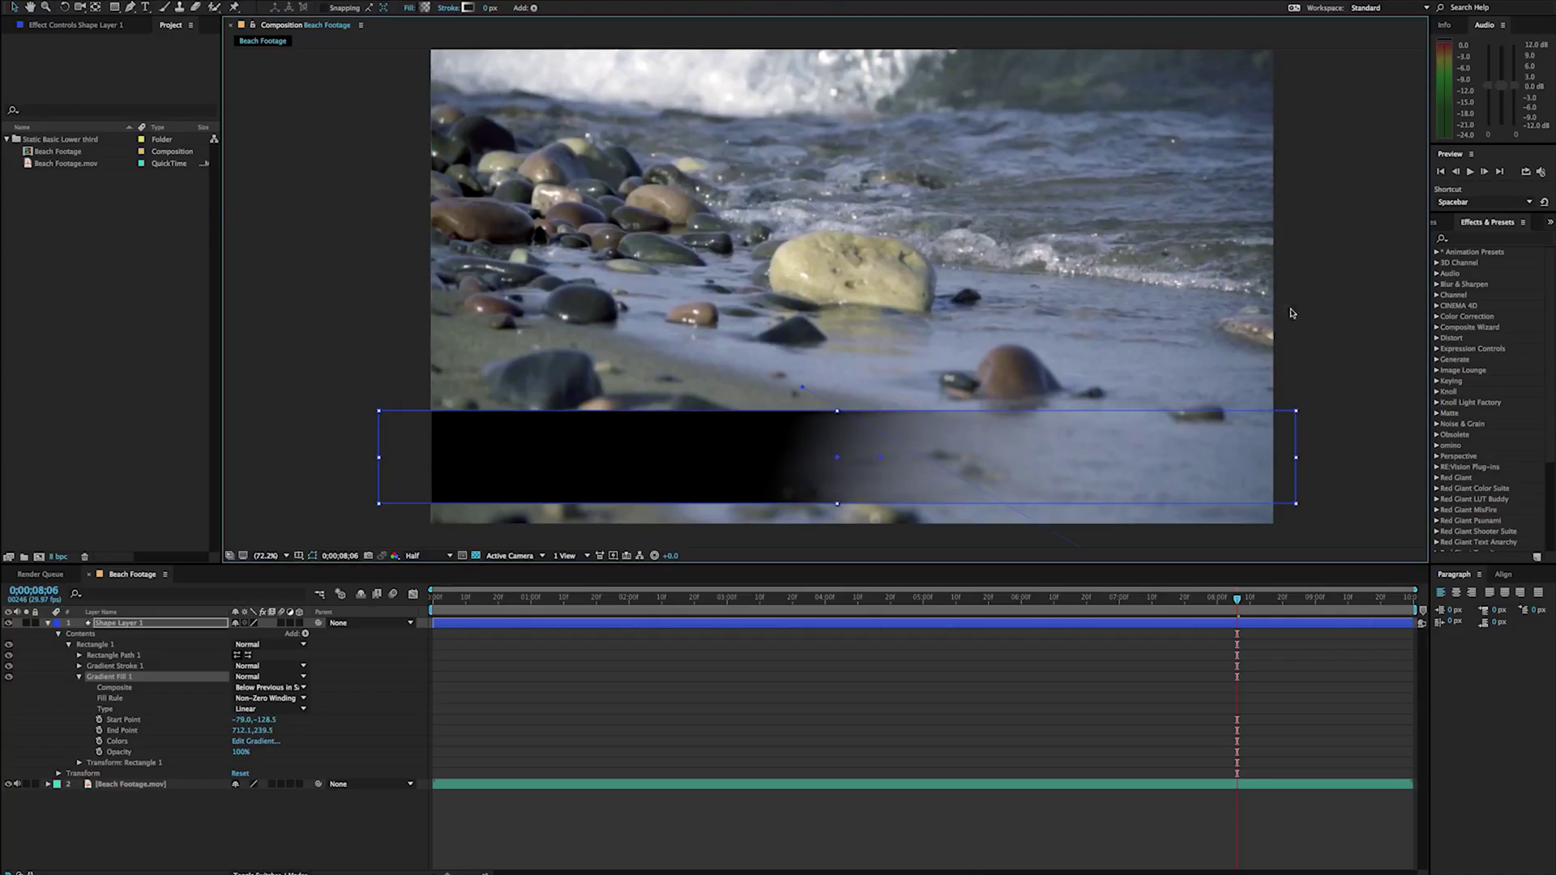
key(F2)
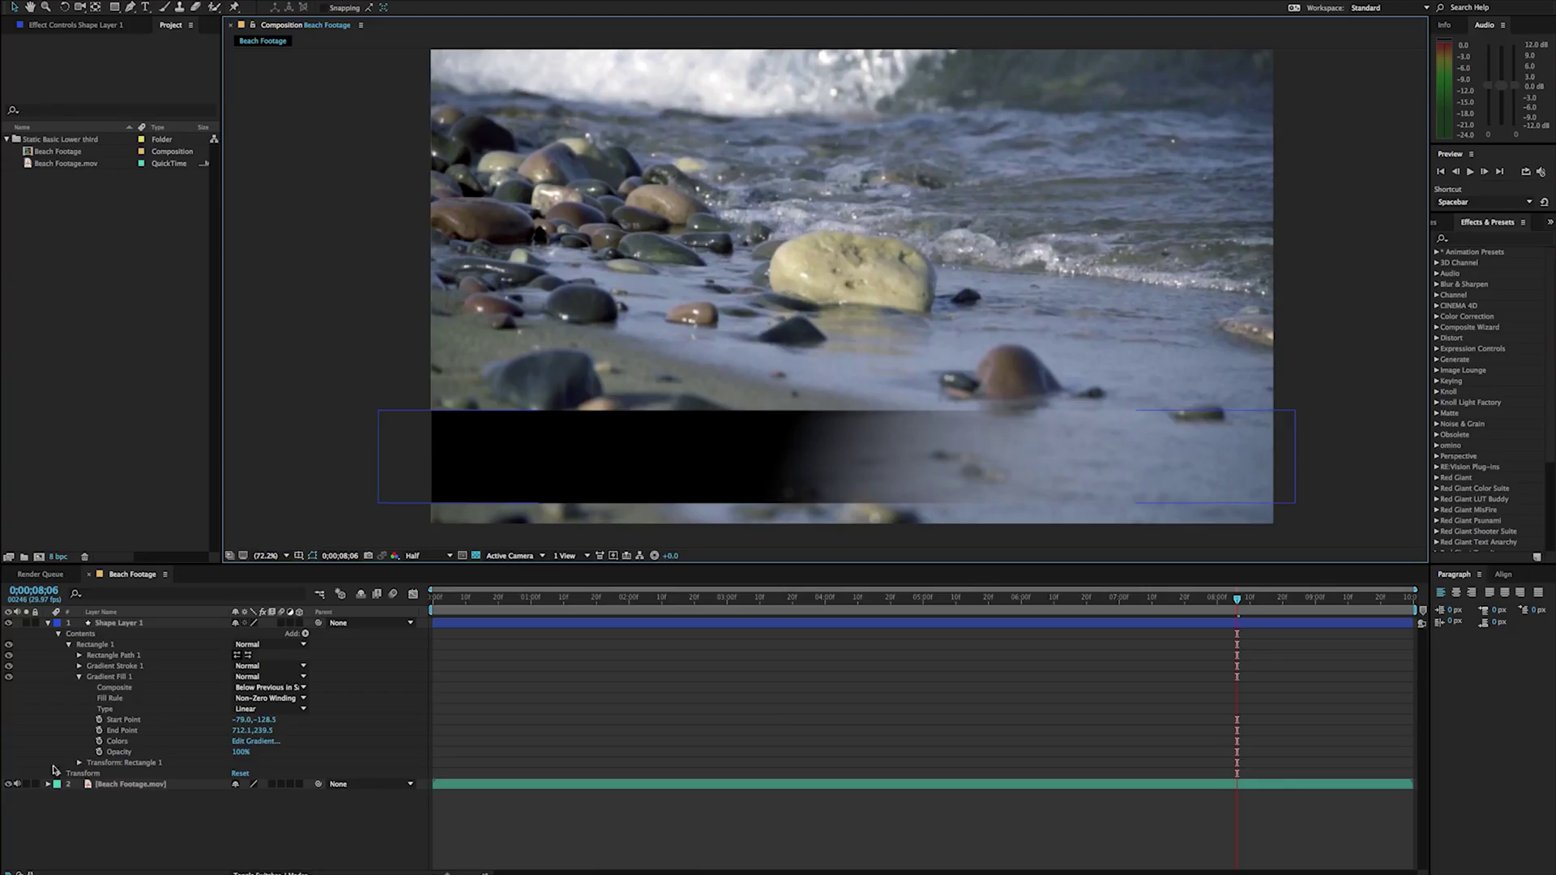
Hide the beach footage to check the bar's fade, collapse Shape Layer 1, then unhide the footage
click(5, 784)
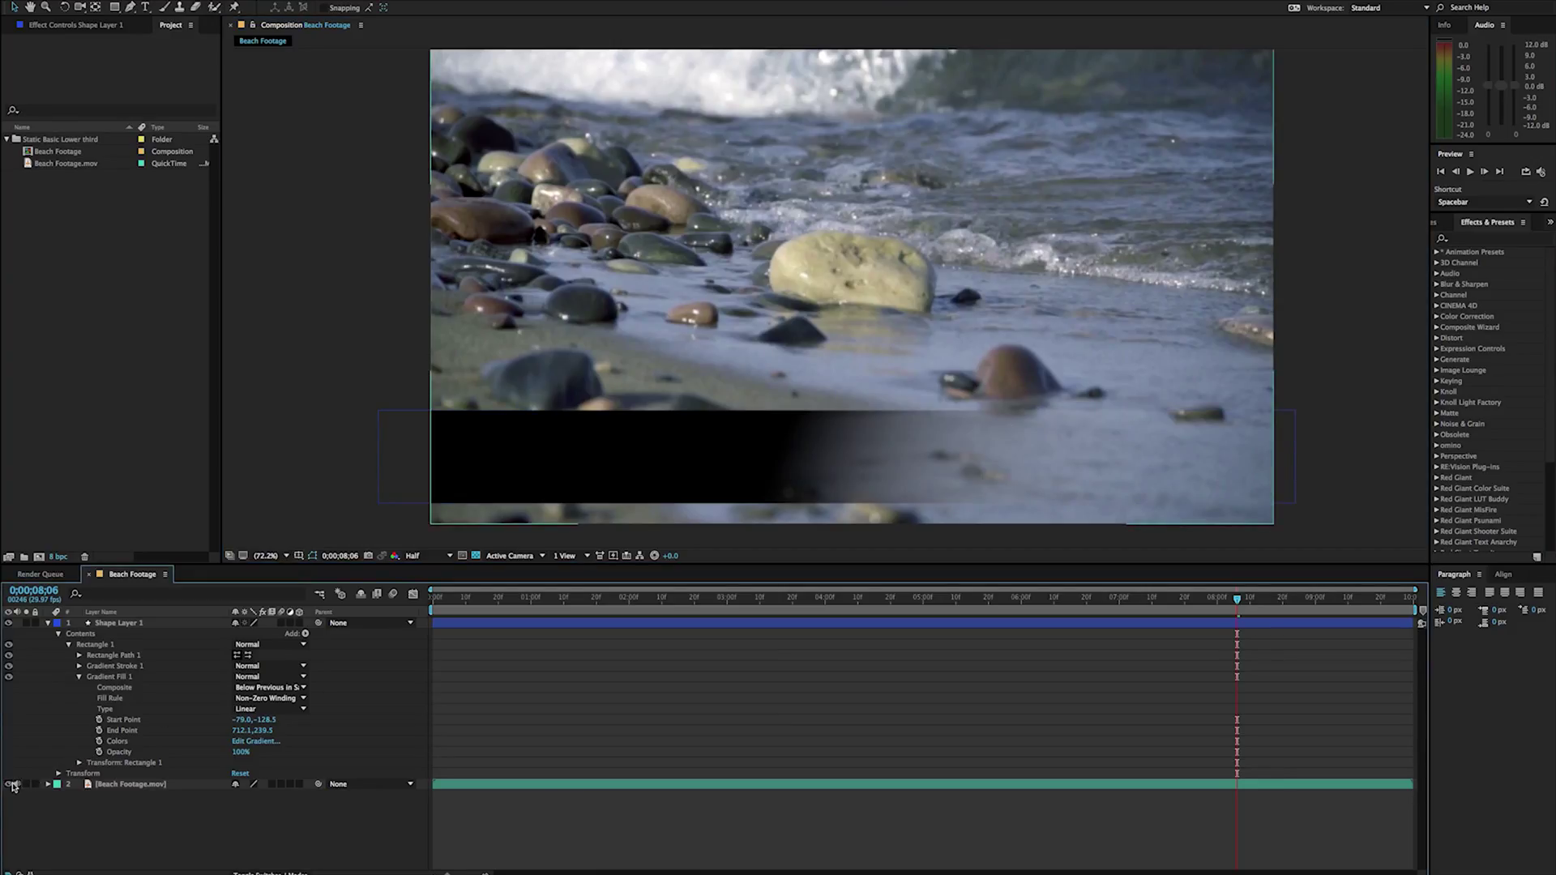
click(6, 785)
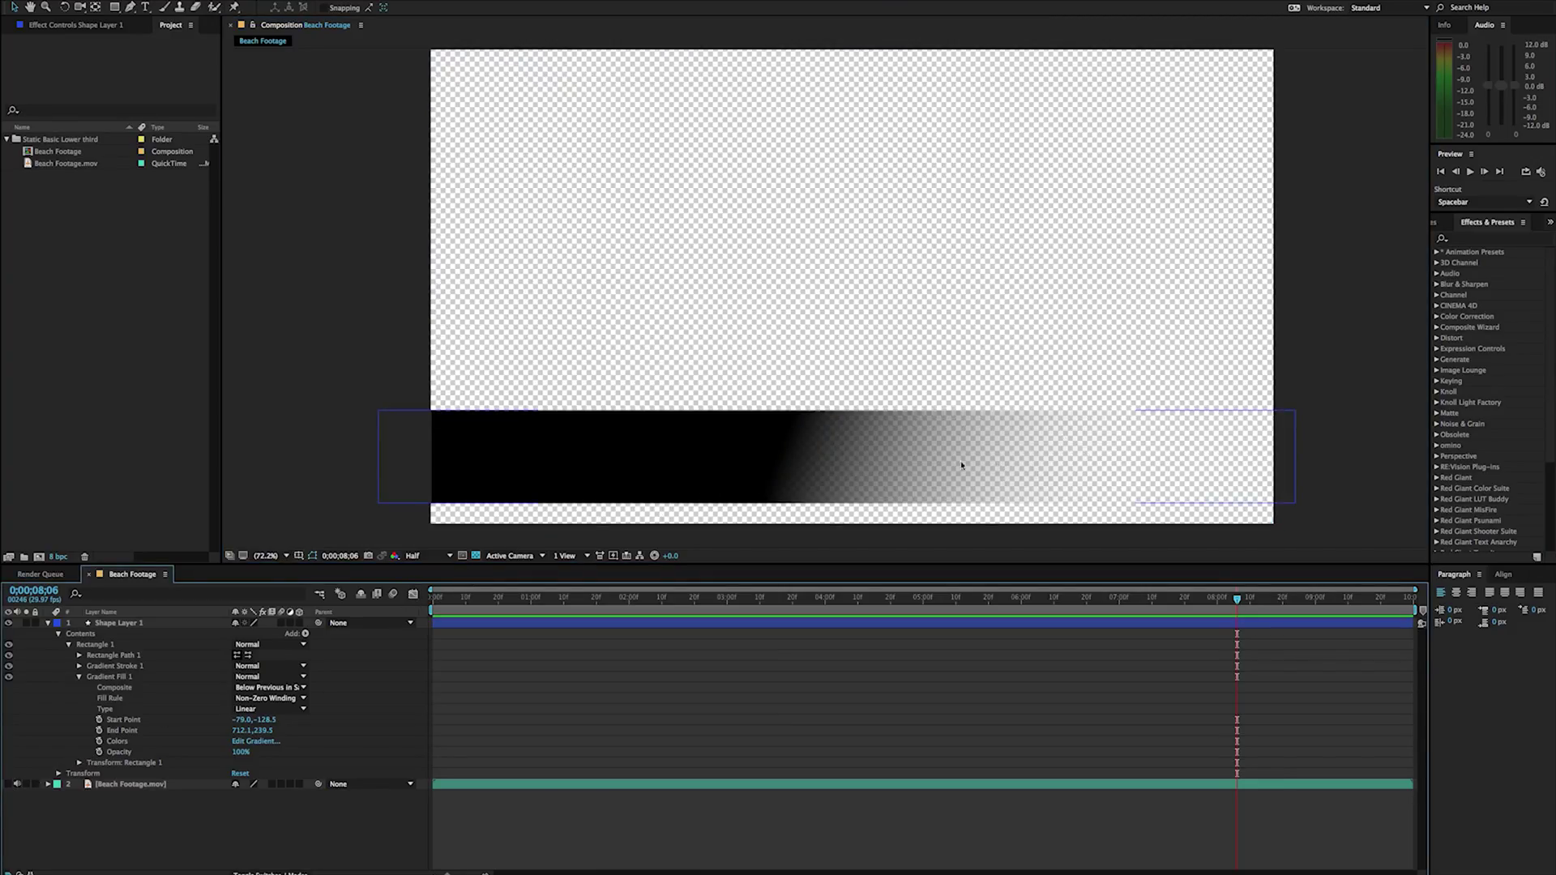
click(477, 556)
click(476, 556)
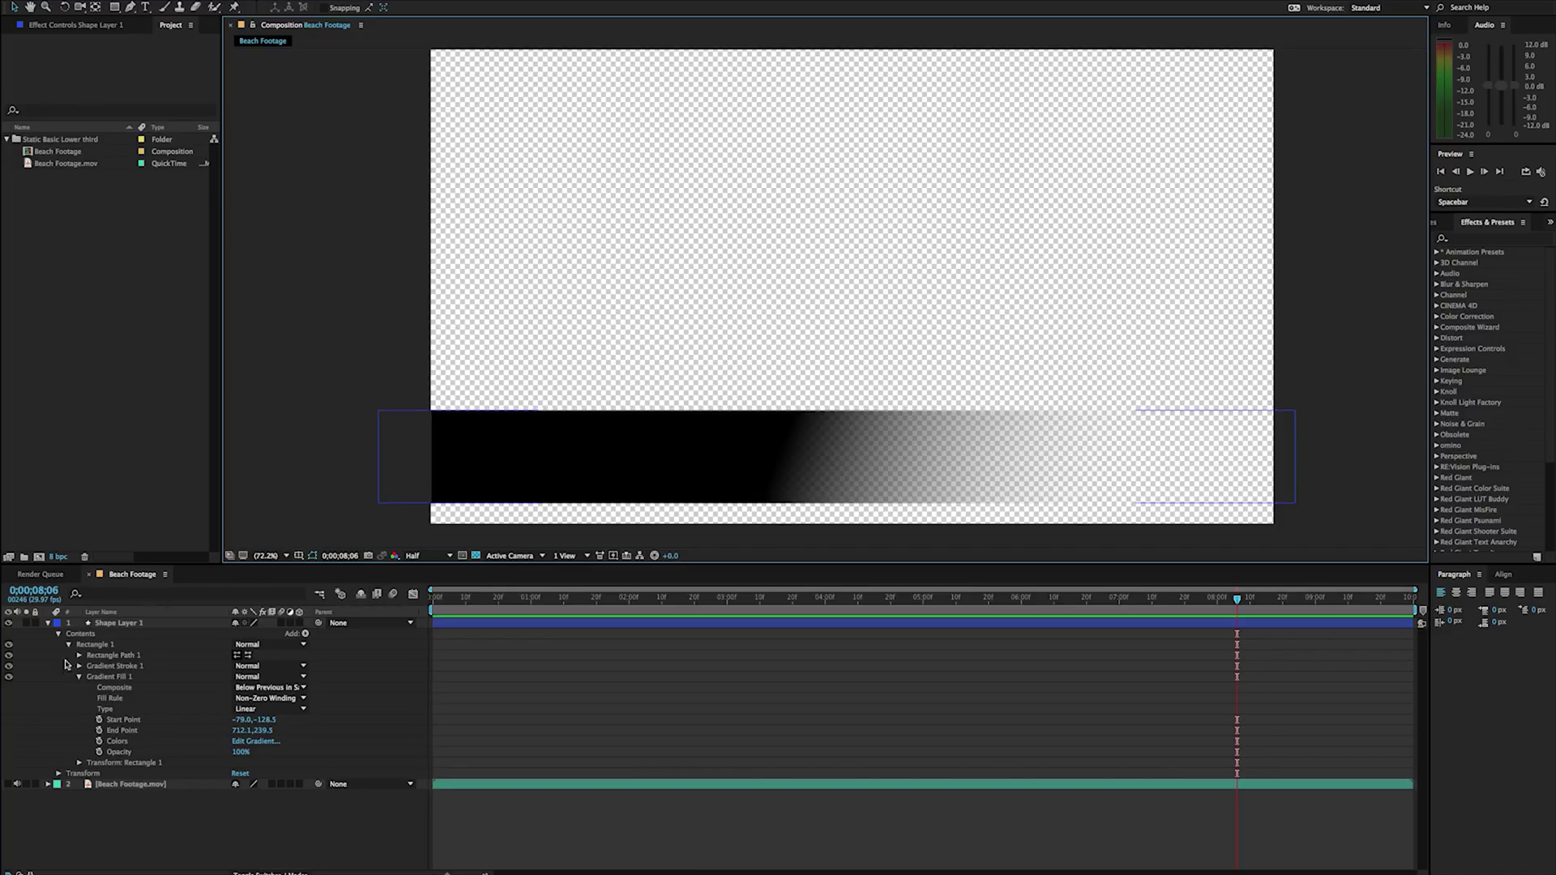
click(47, 622)
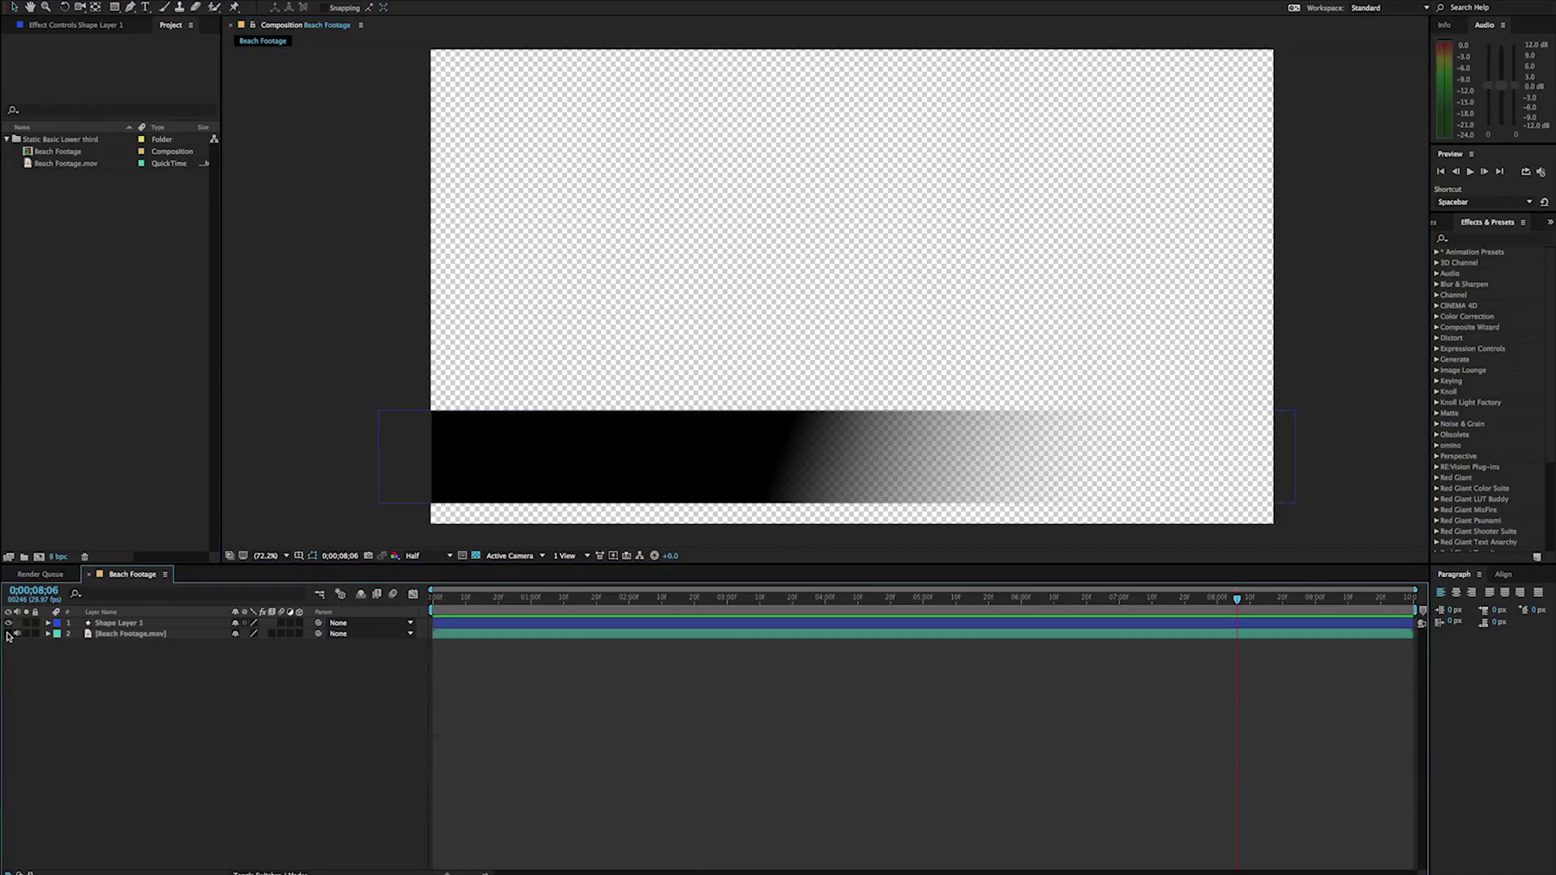
click(9, 633)
Draw a paragraph text box over the black bar and type TITLE
click(145, 10)
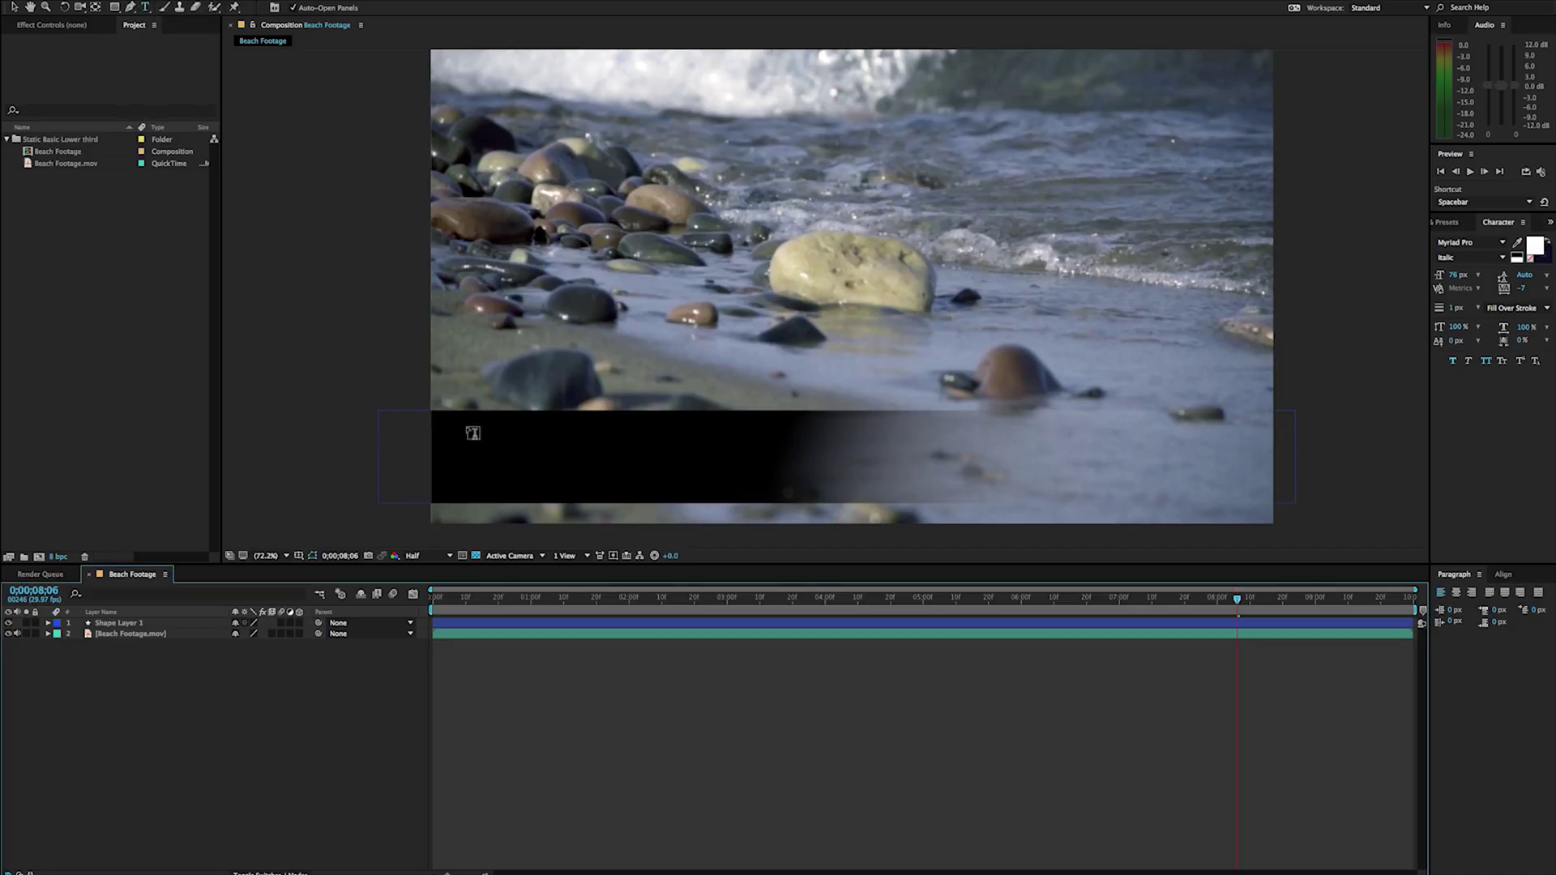
drag(489, 423, 798, 471)
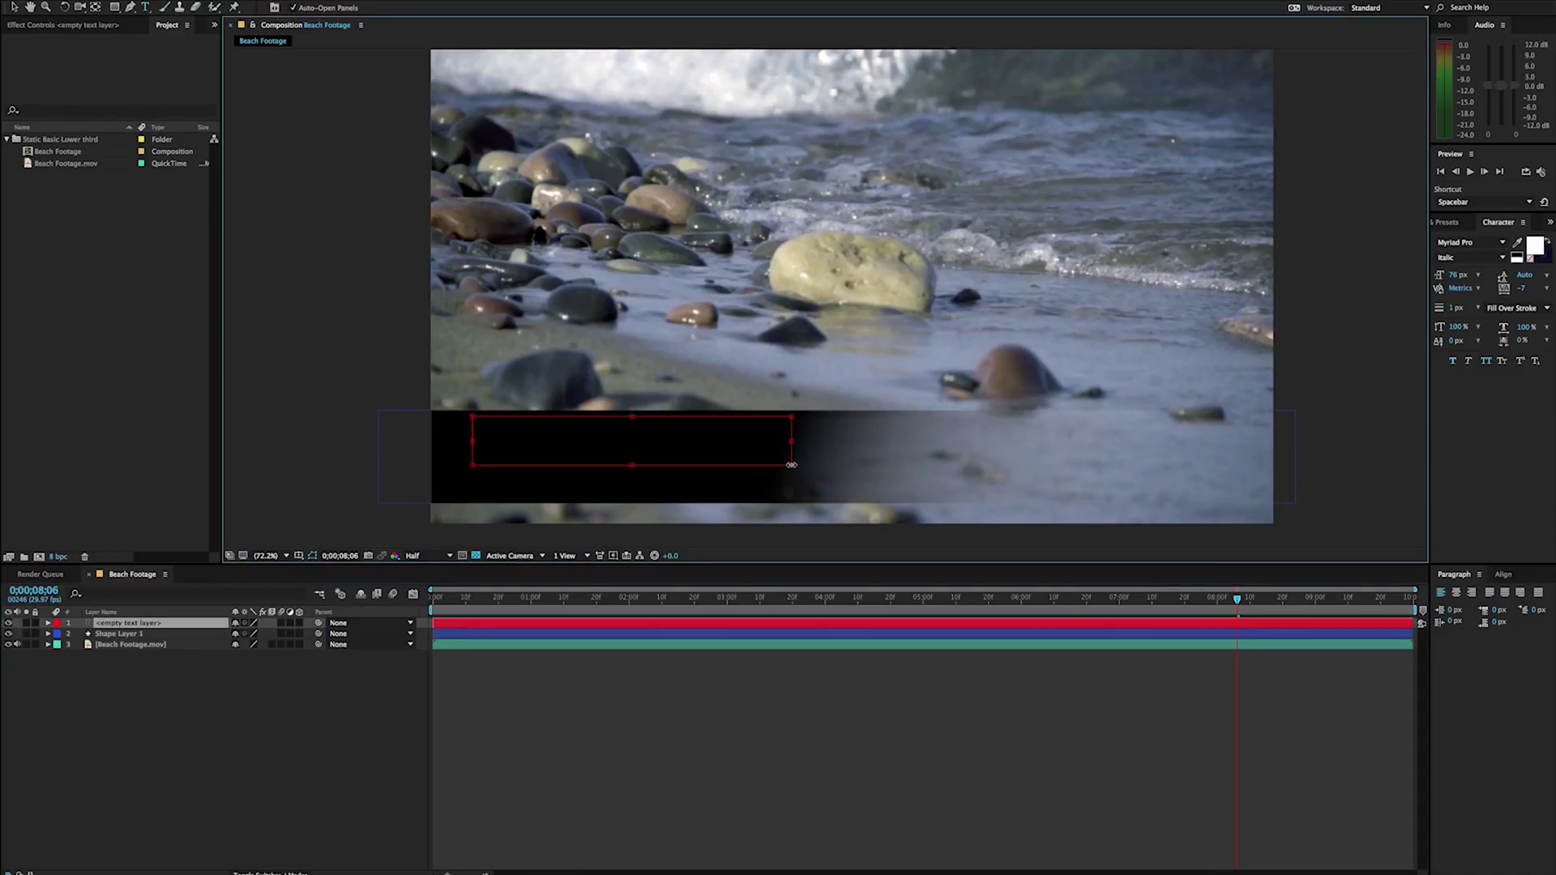
text(TITLE)
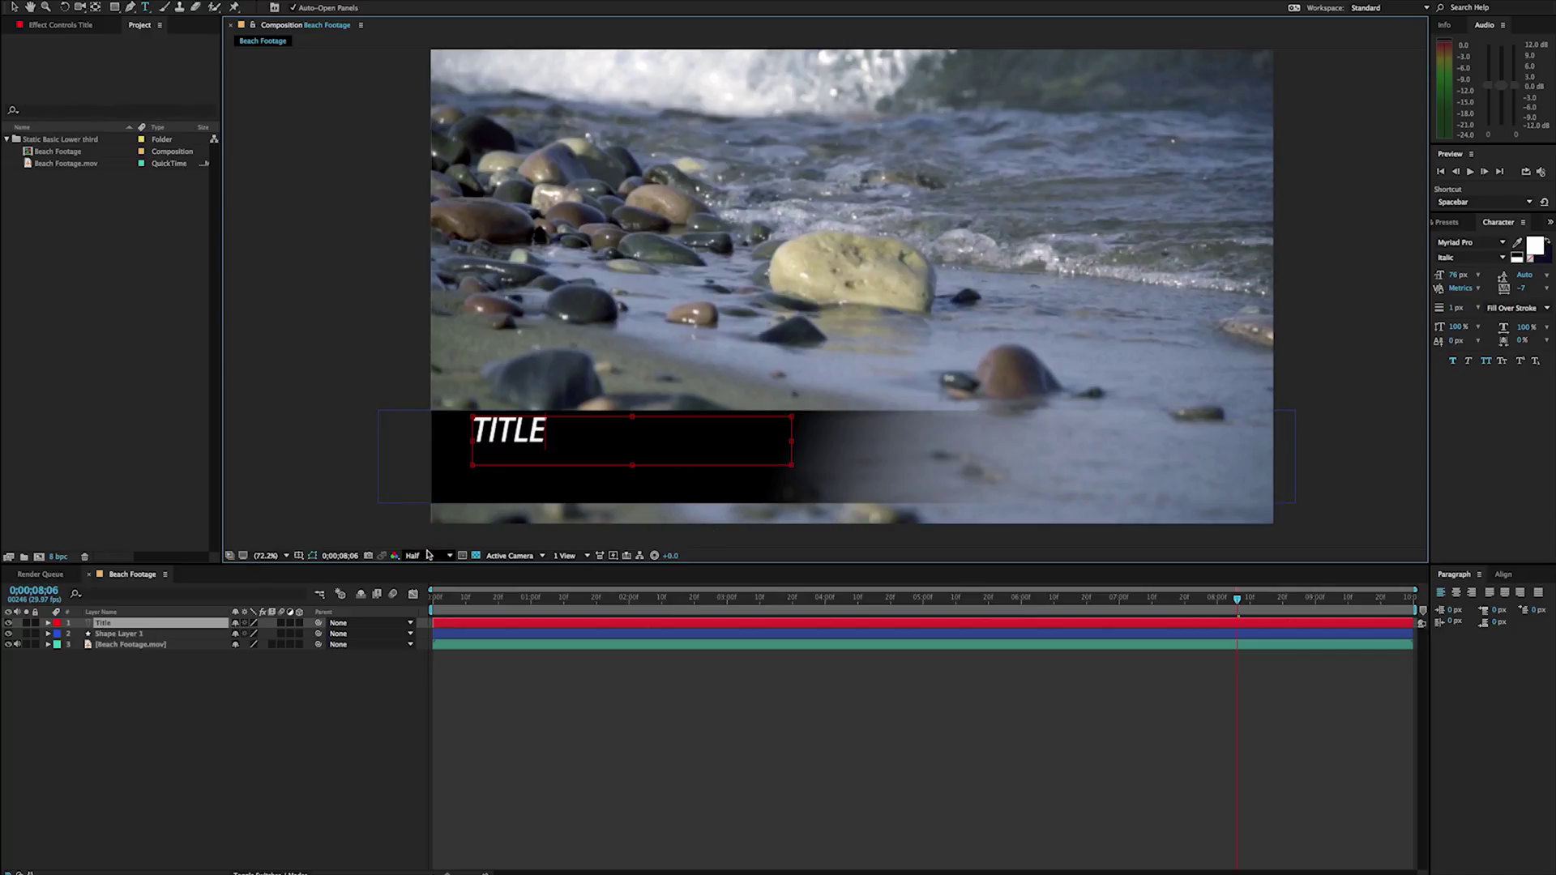
Duplicate the Title text layer and rename the copy Subtitle
click(119, 623)
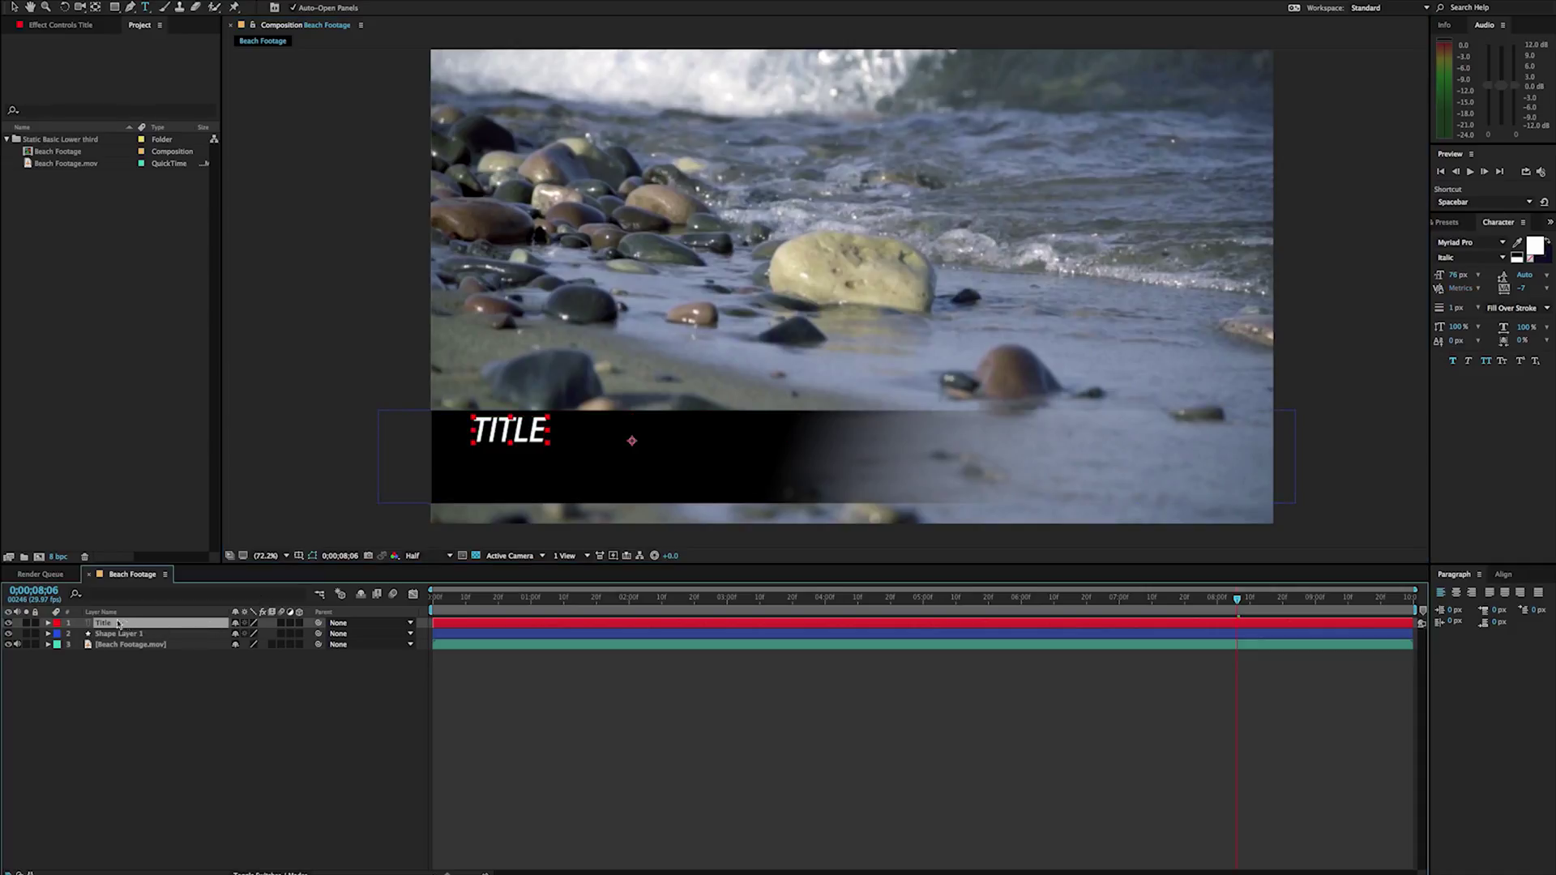
key(ctrl+d)
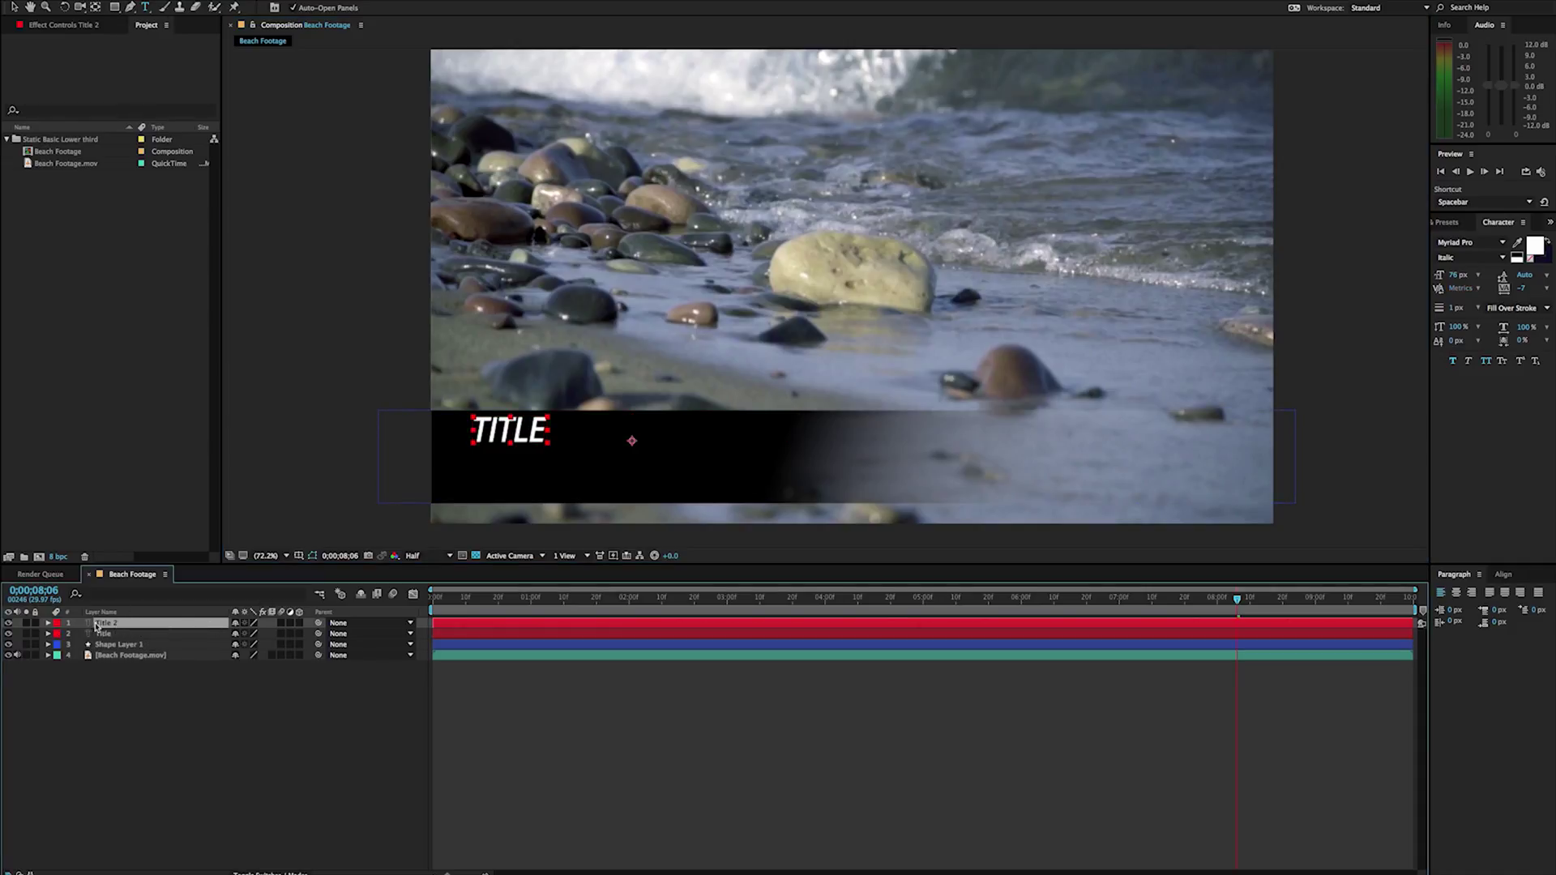
key(Return)
text(Subt)
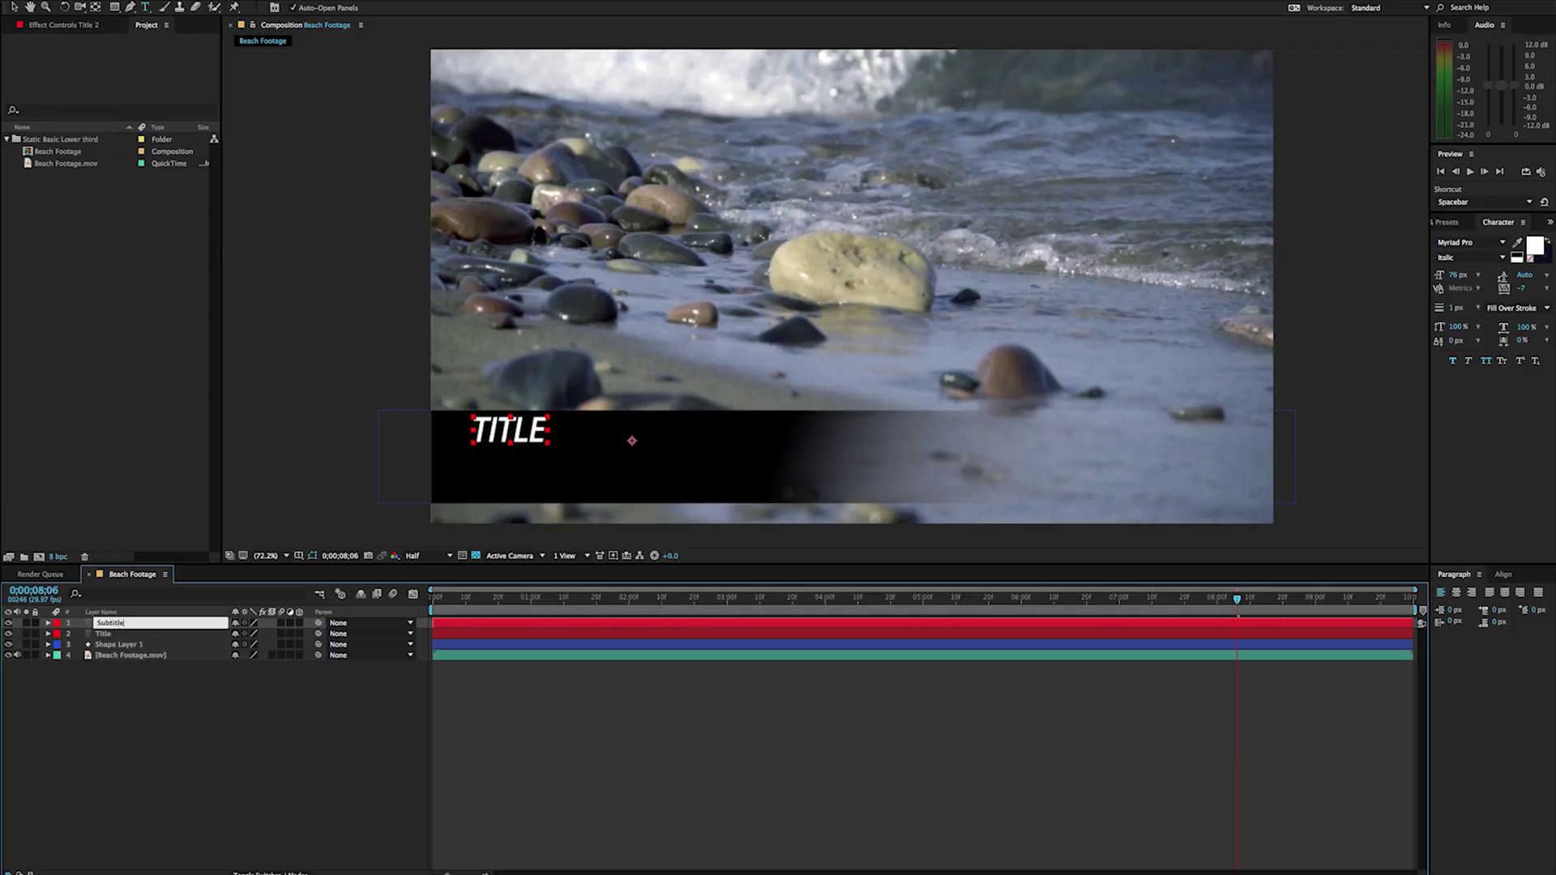
key(Return)
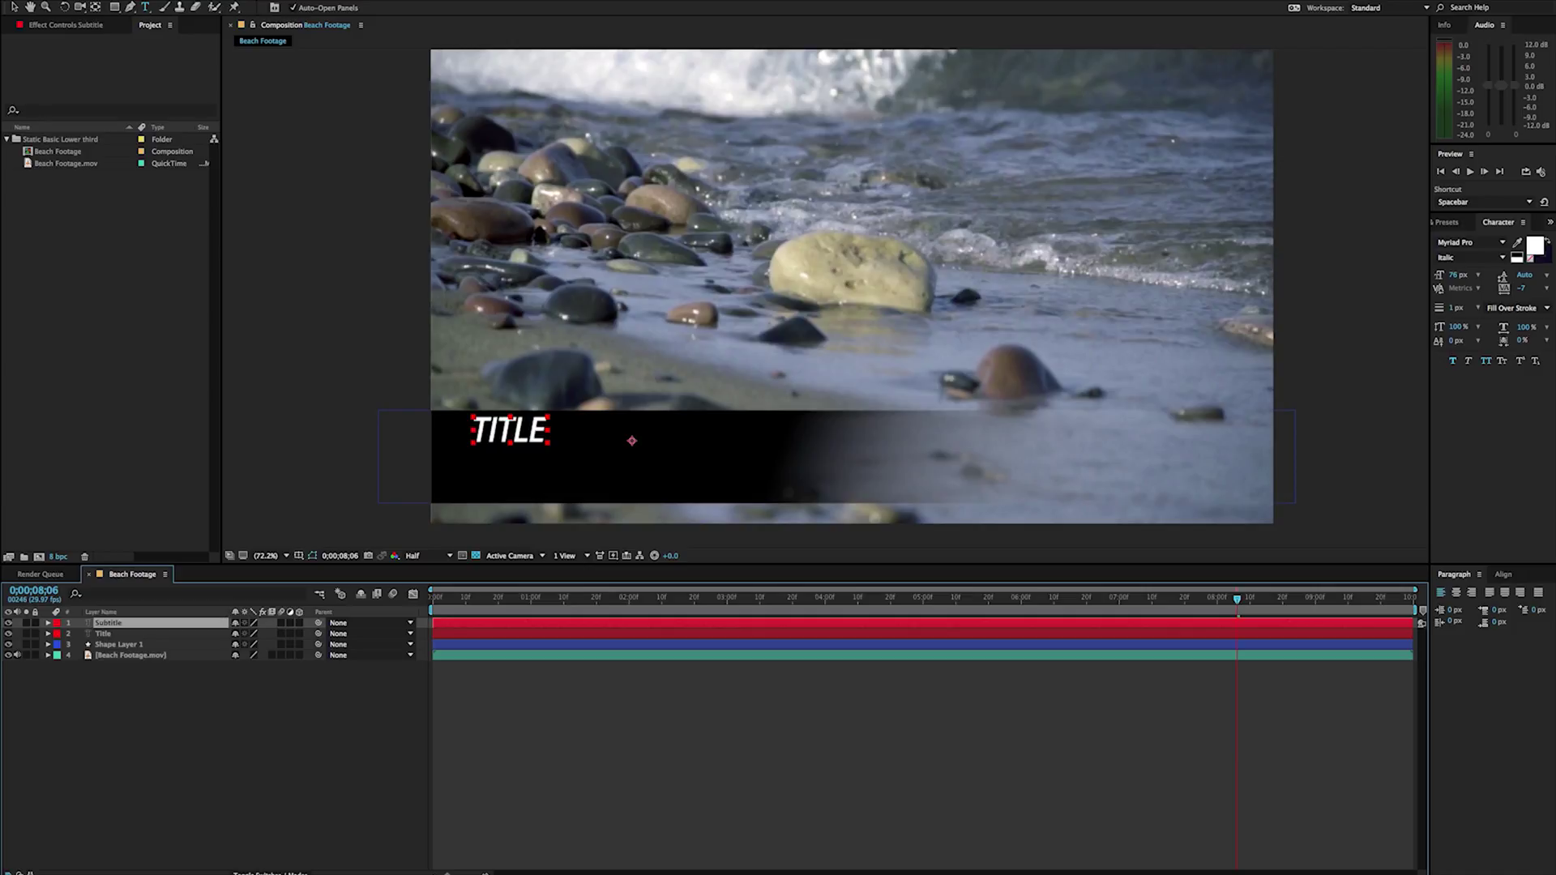
Place the Subtitle layer below Title and move its text down beneath TITLE
drag(109, 625, 107, 642)
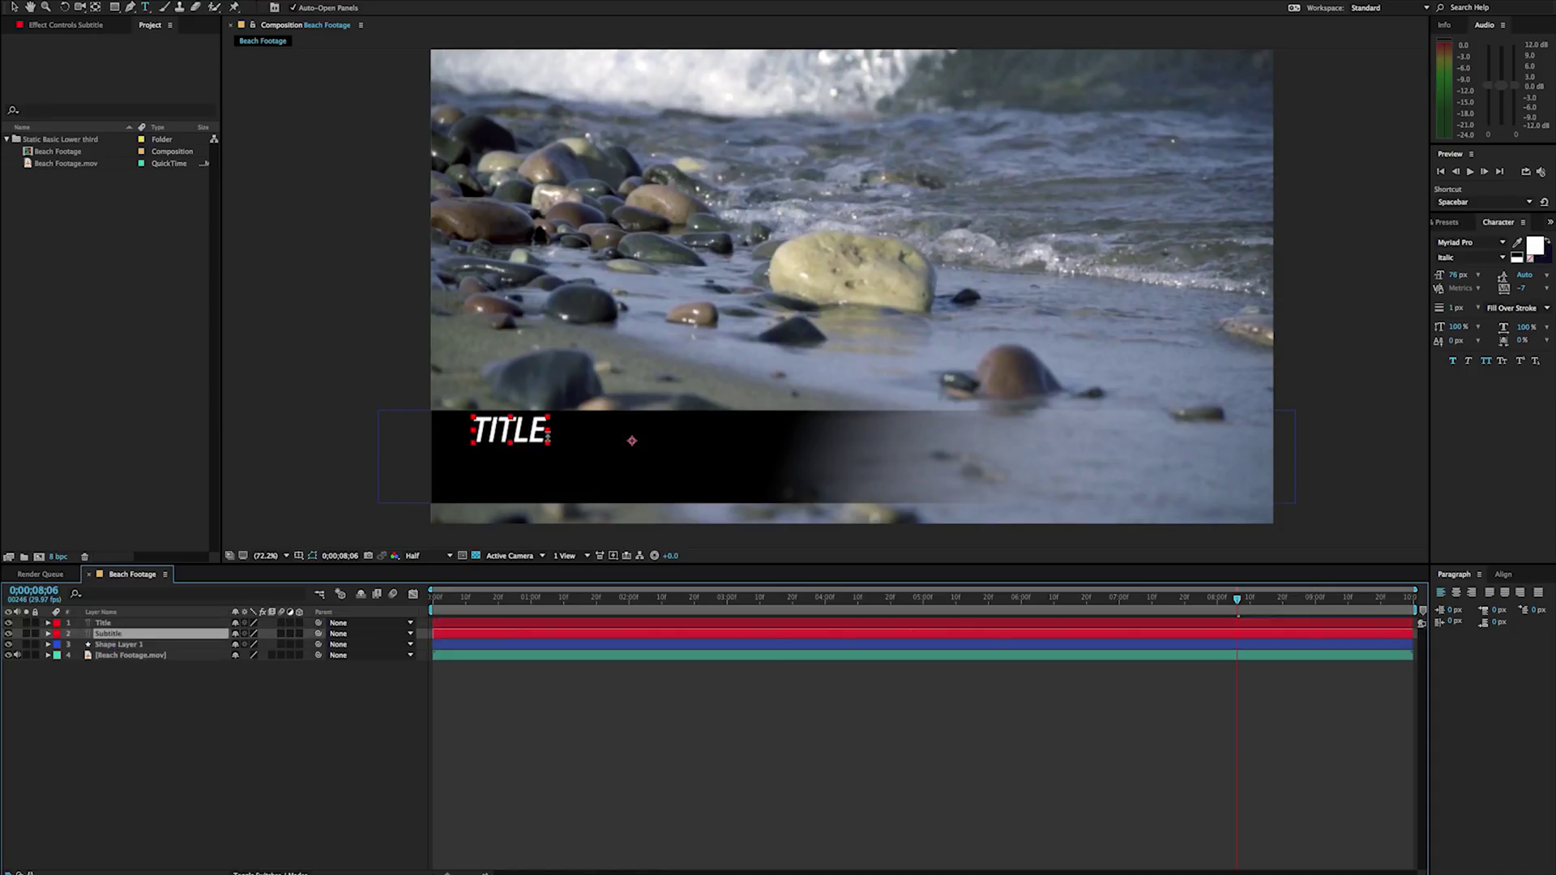
key(v)
drag(523, 429, 523, 459)
Shrink the subtitle text to 41 px
double_click(523, 459)
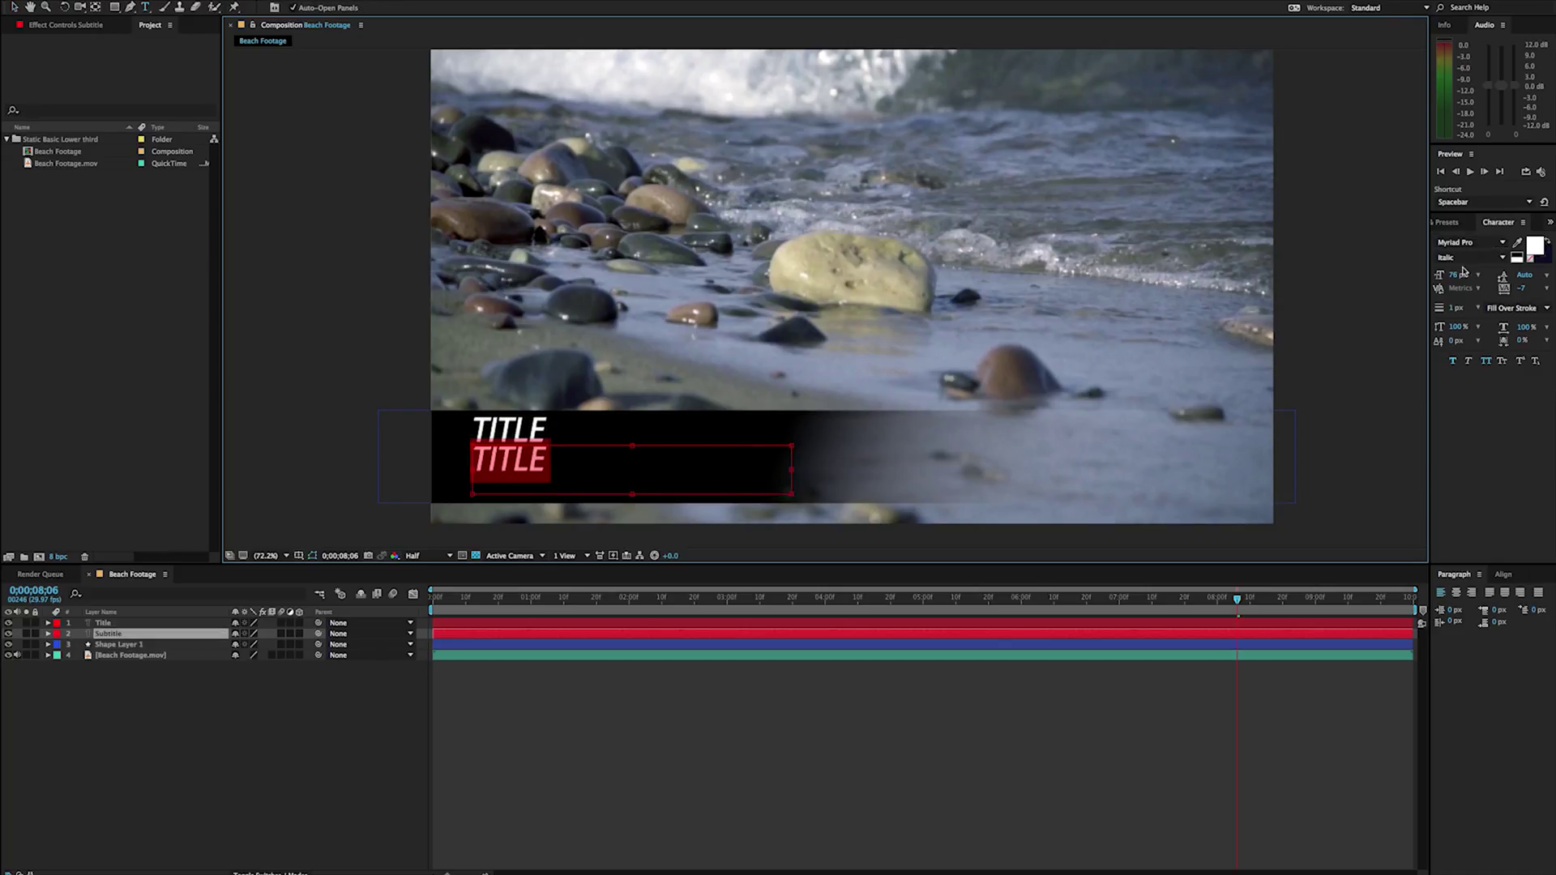
drag(1453, 275, 1435, 279)
click(632, 465)
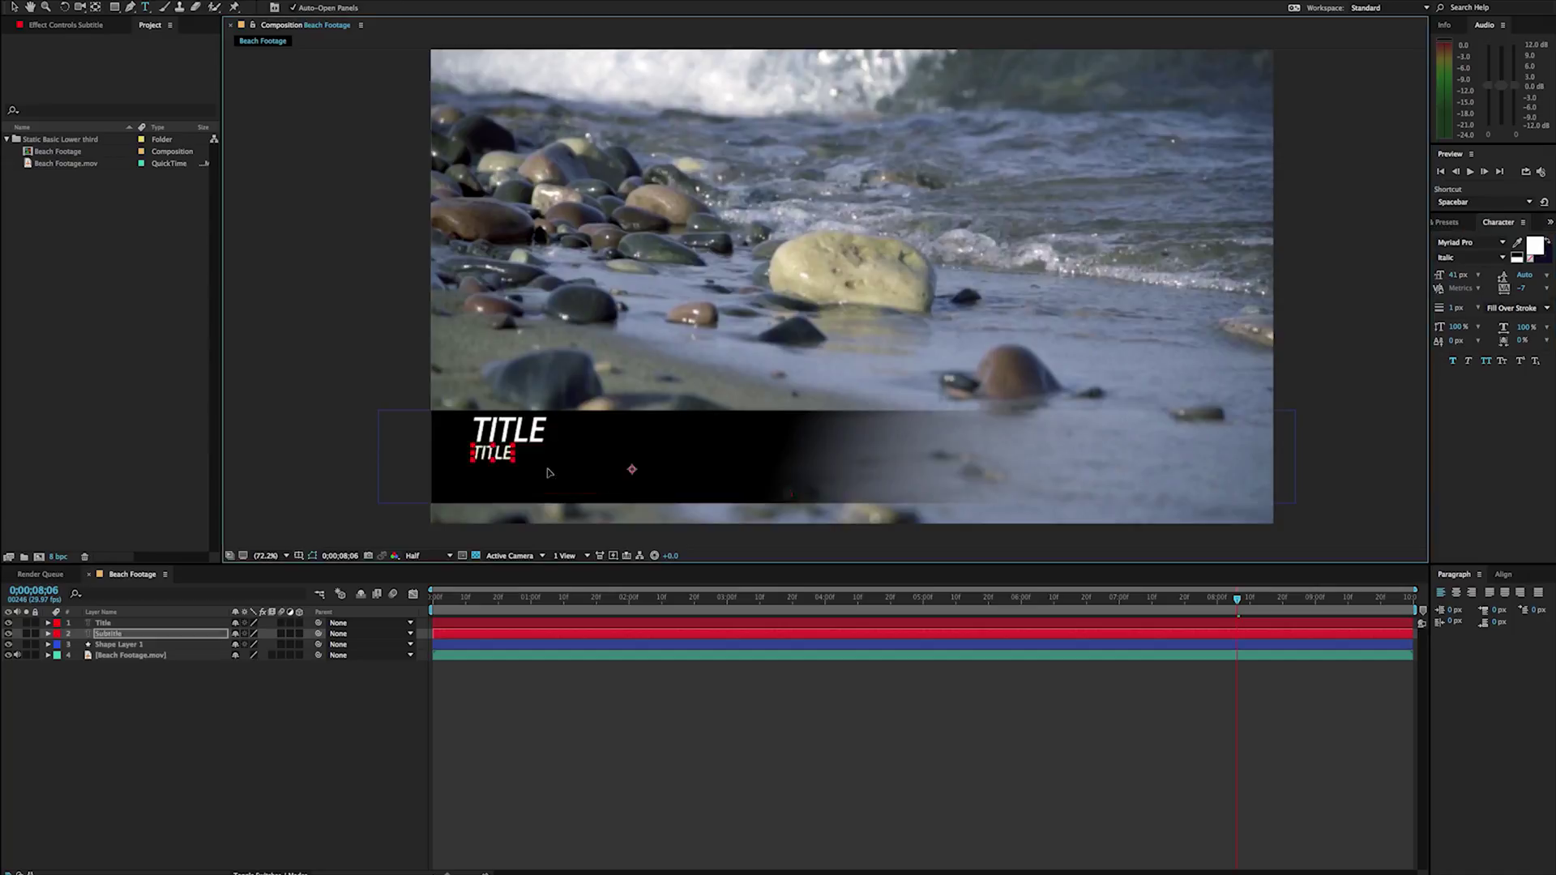
scroll(604, 419, down, 2)
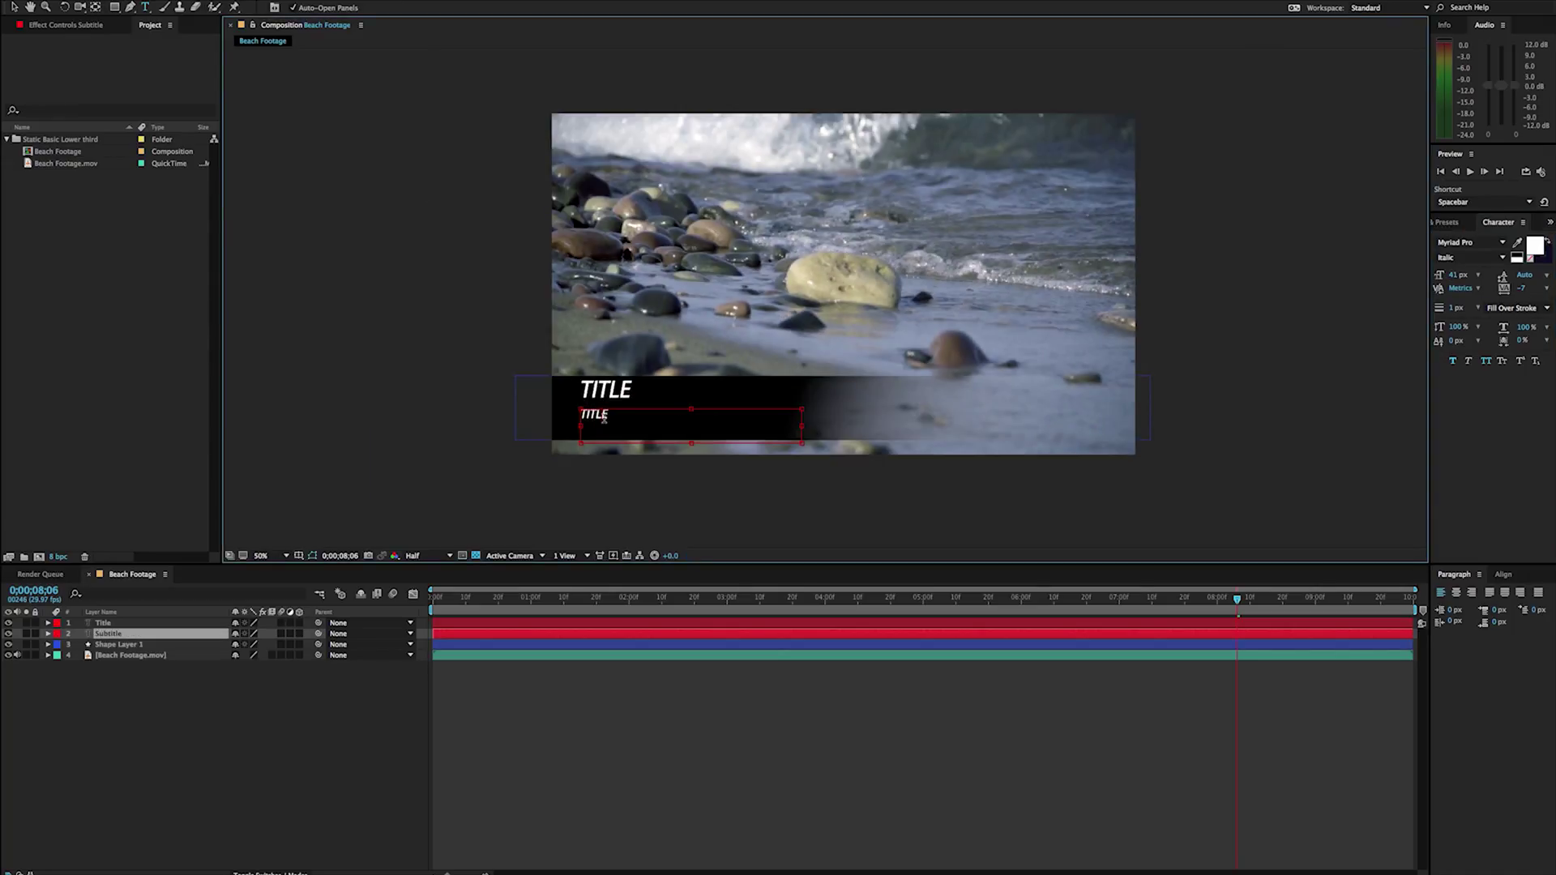
click(369, 709)
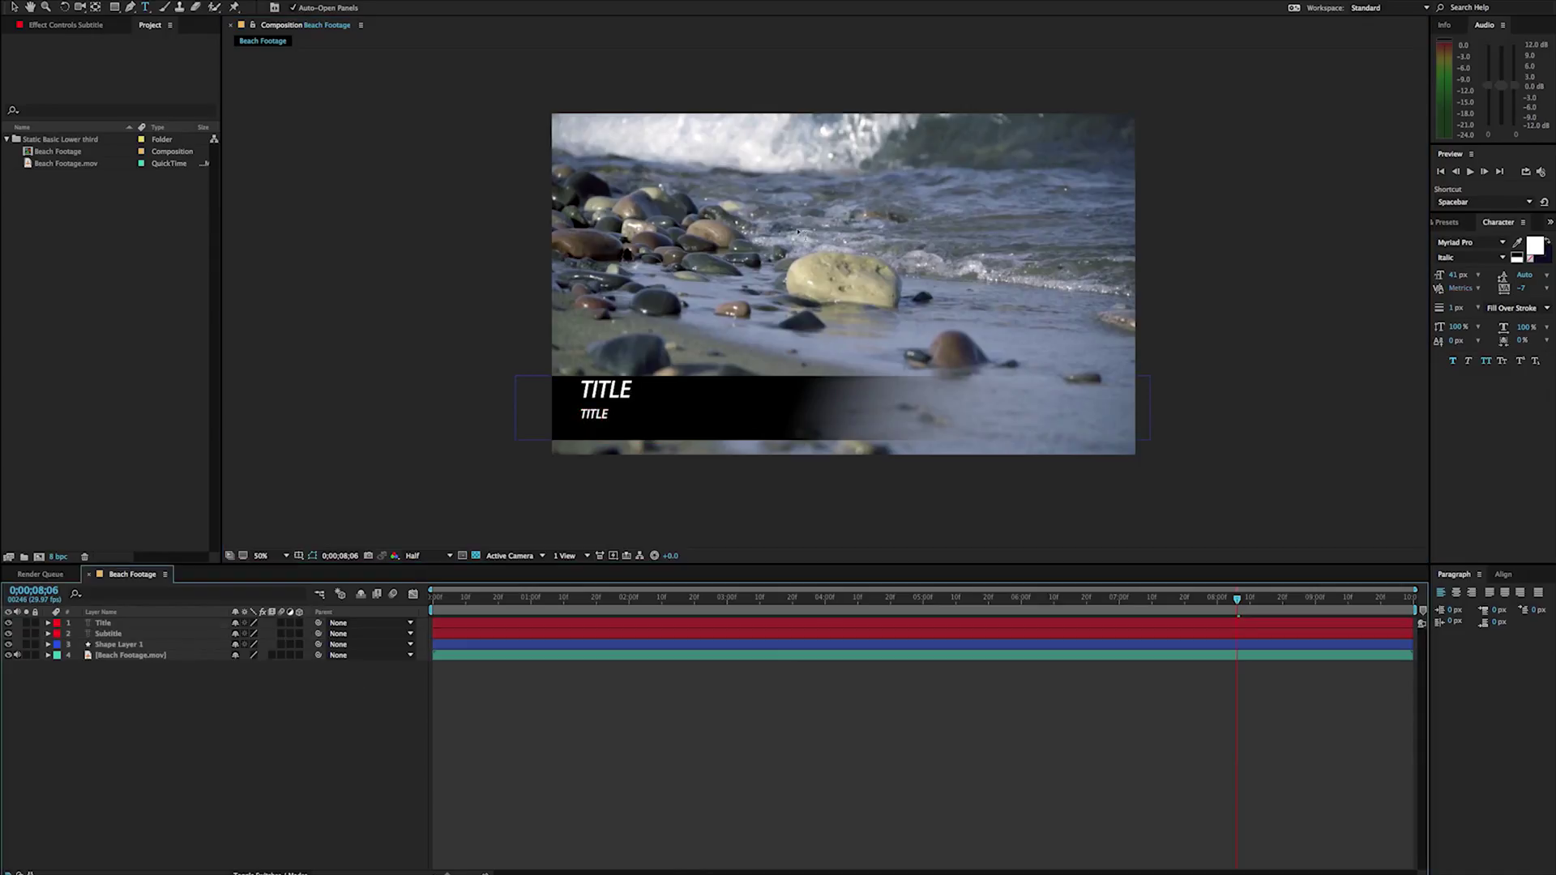
double_click(630, 390)
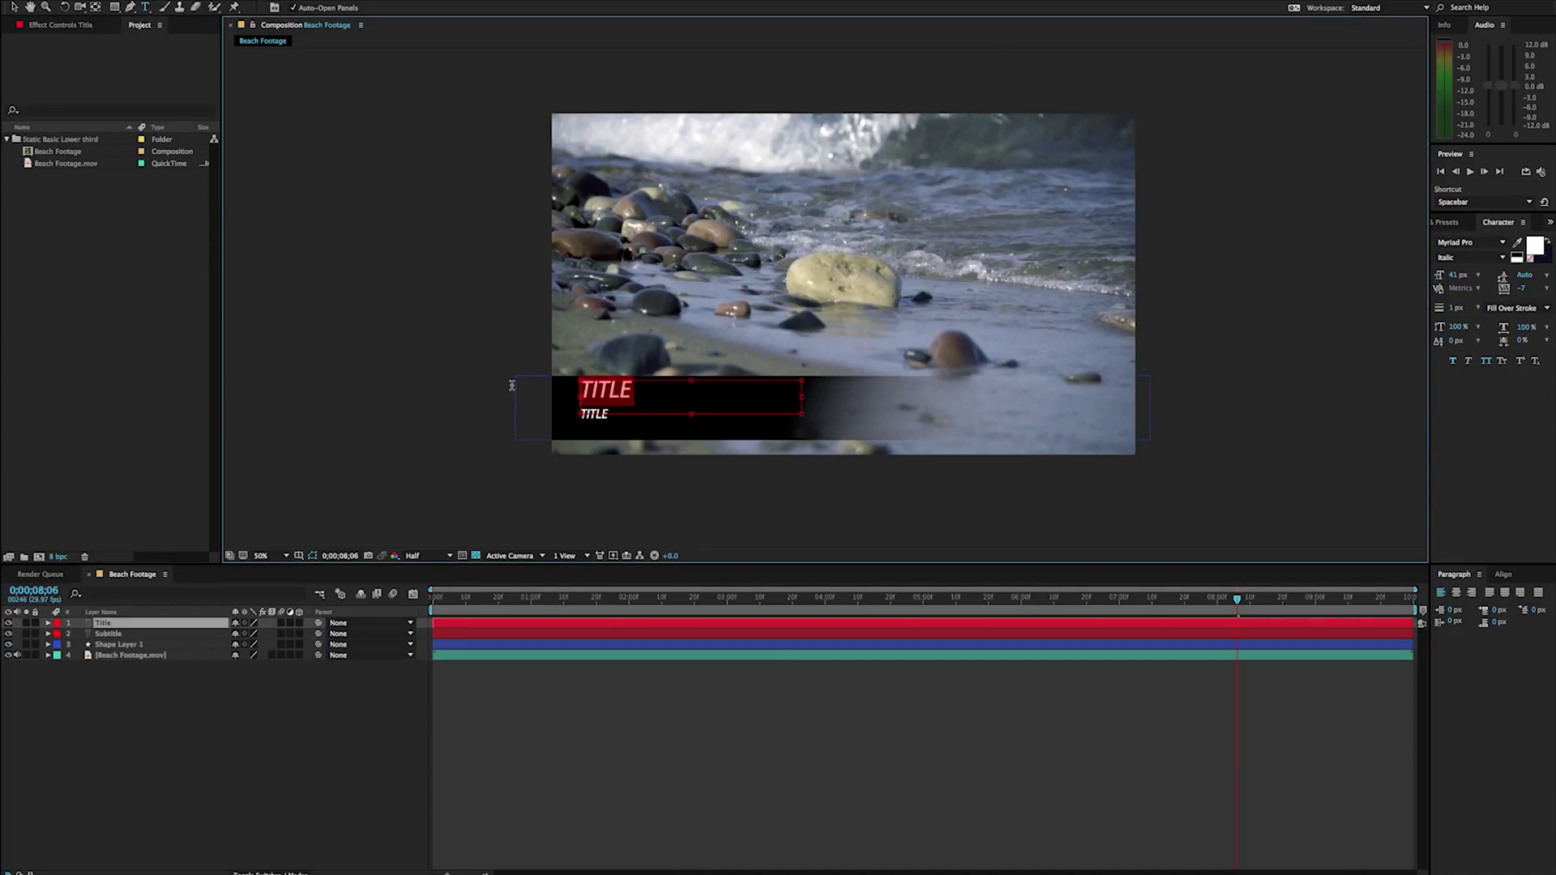
Change the title text to ROCKY ISLAND and the subtitle text to APOSTLE ISLANDS
text(ROCKY)
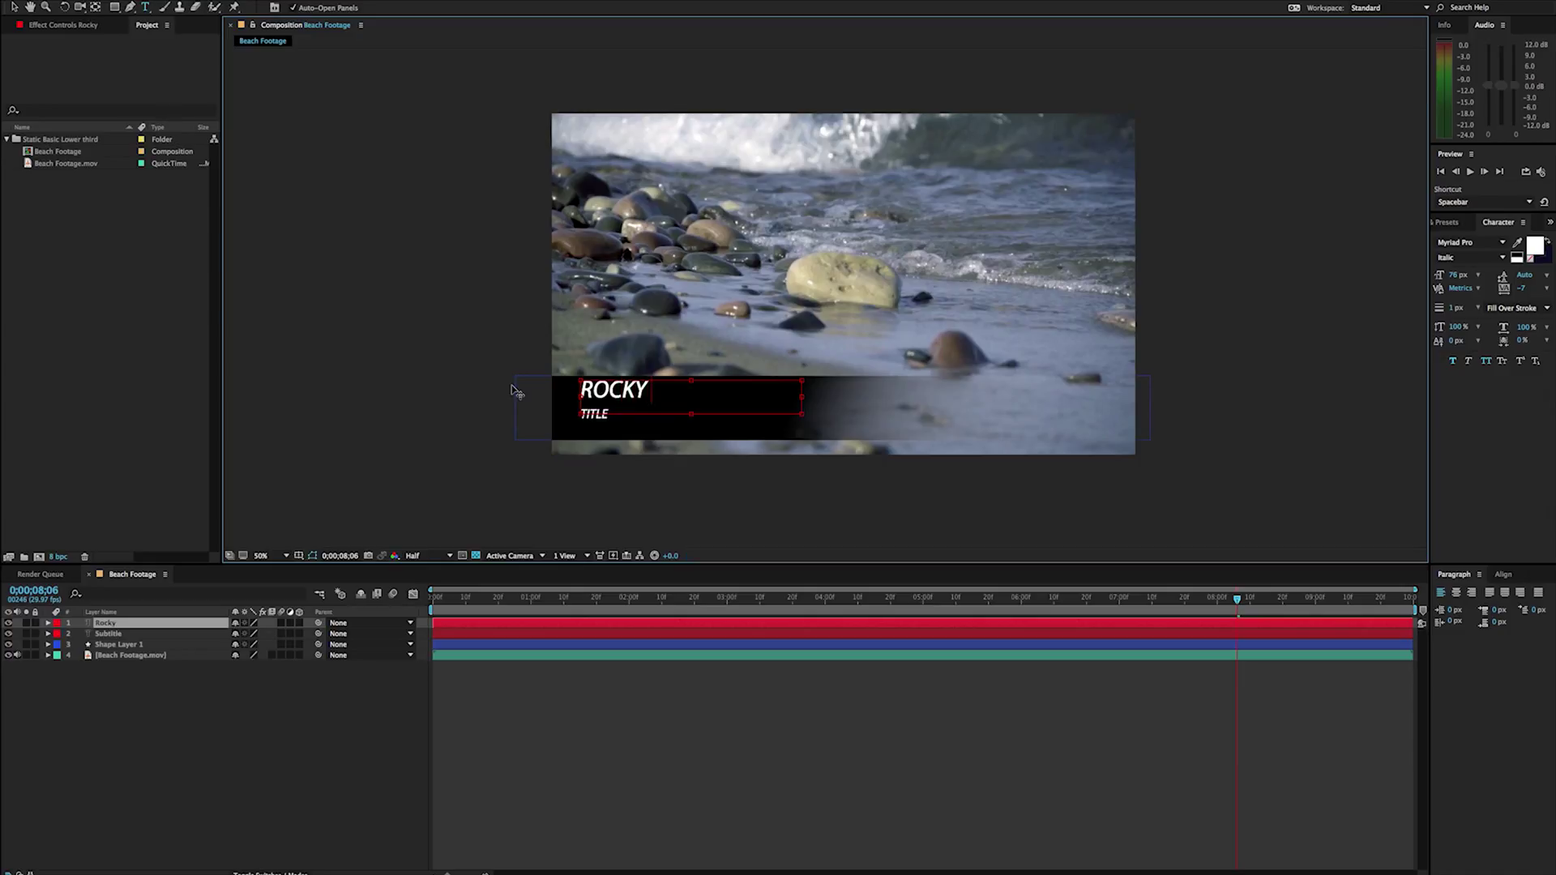
text( ISLAND)
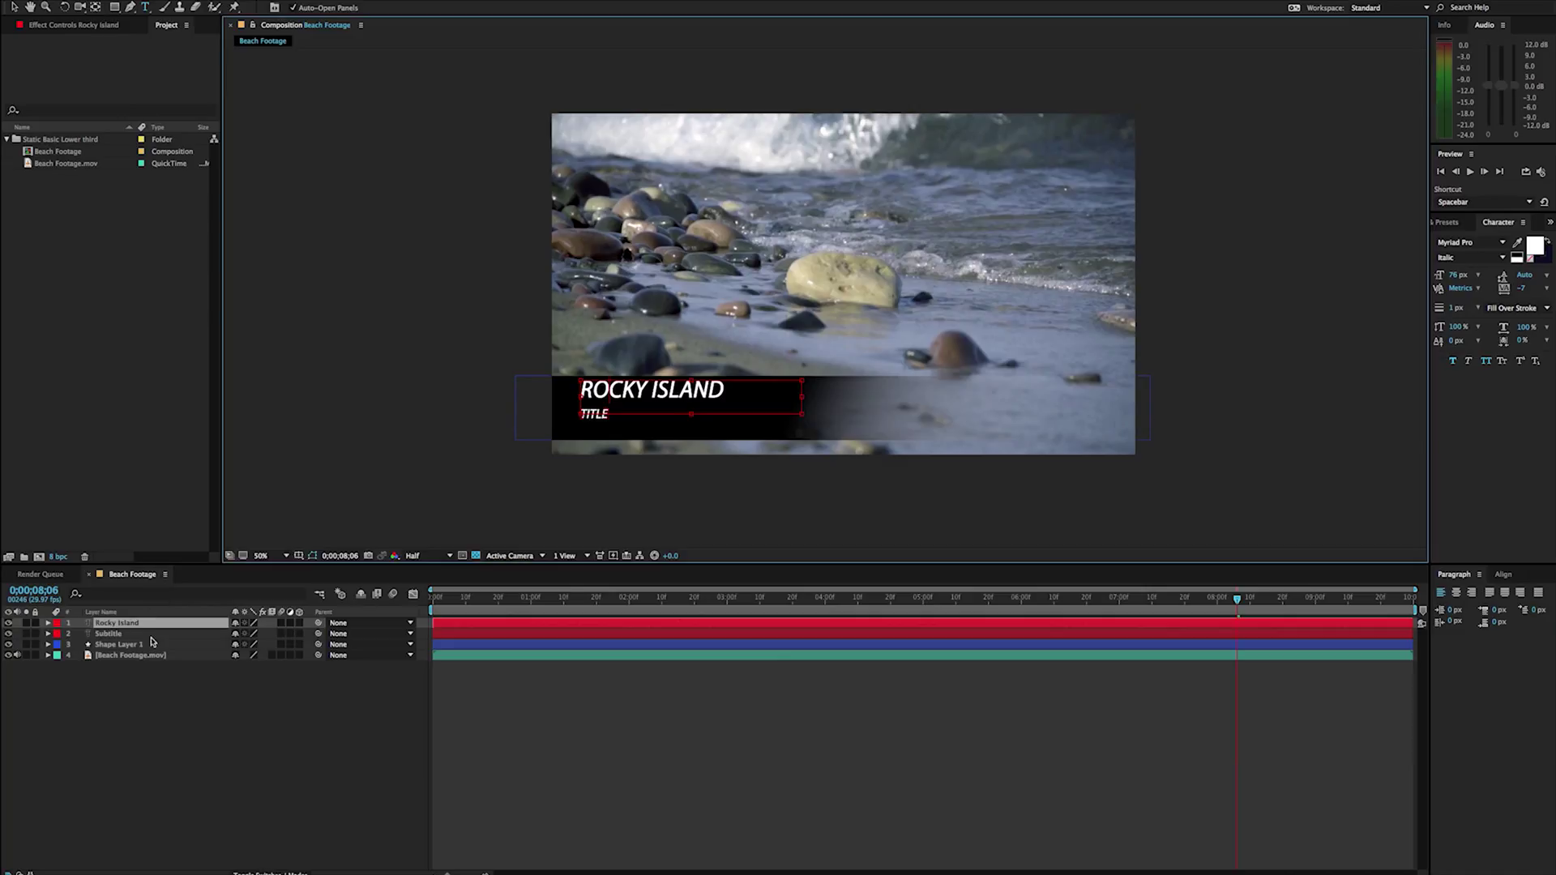
double_click(599, 414)
click(607, 412)
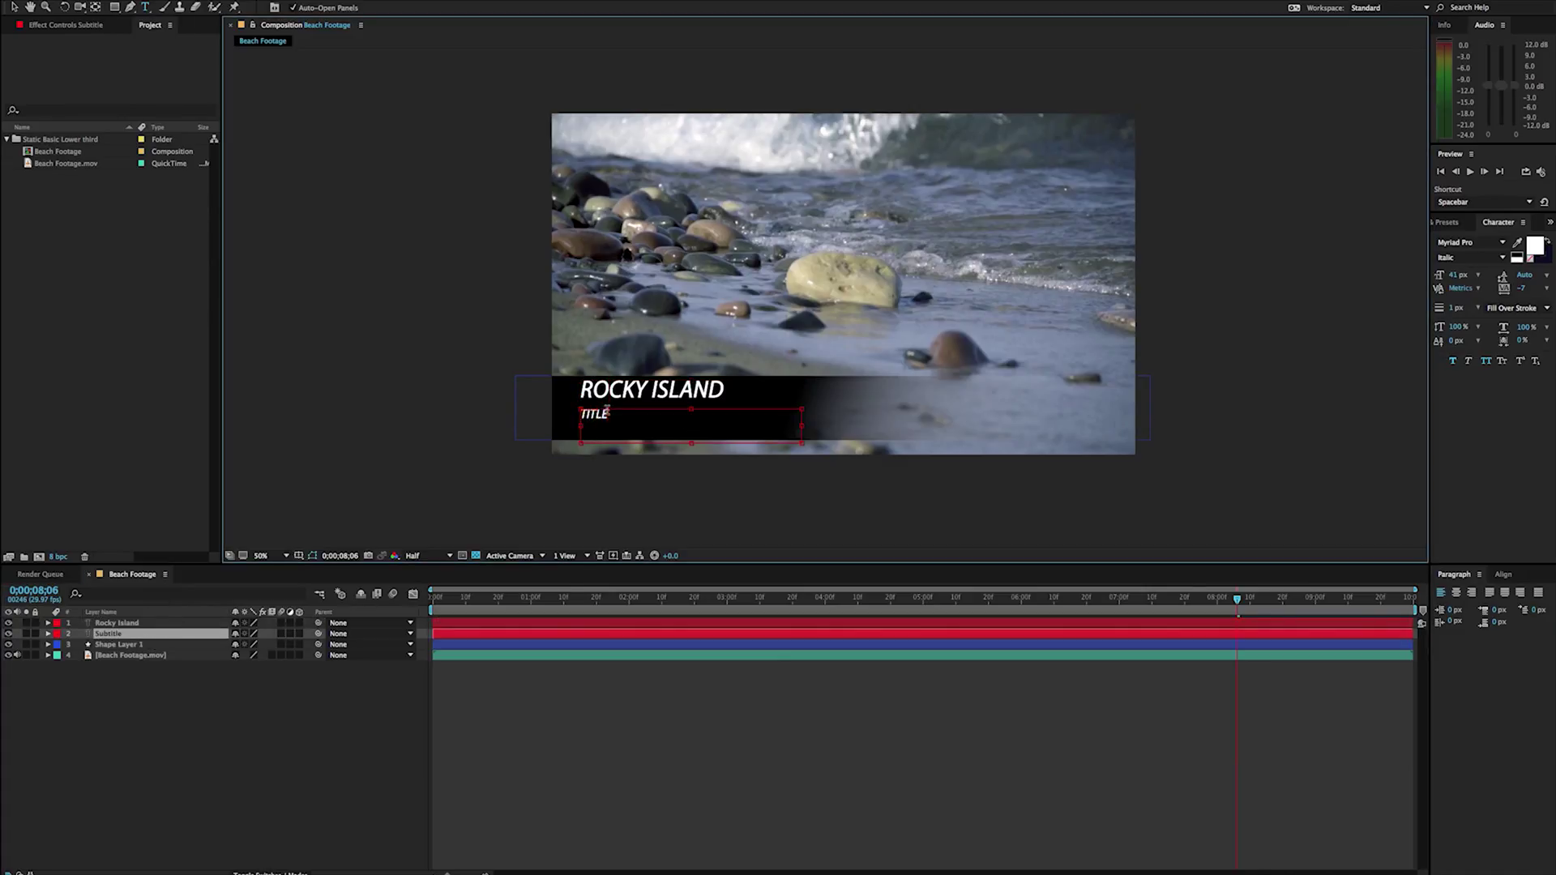
drag(610, 413, 570, 411)
text(APOSTLE ISLANDS)
click(329, 705)
Select the Subtitle layer together with the Rocky Island title layer
key(v)
click(637, 414)
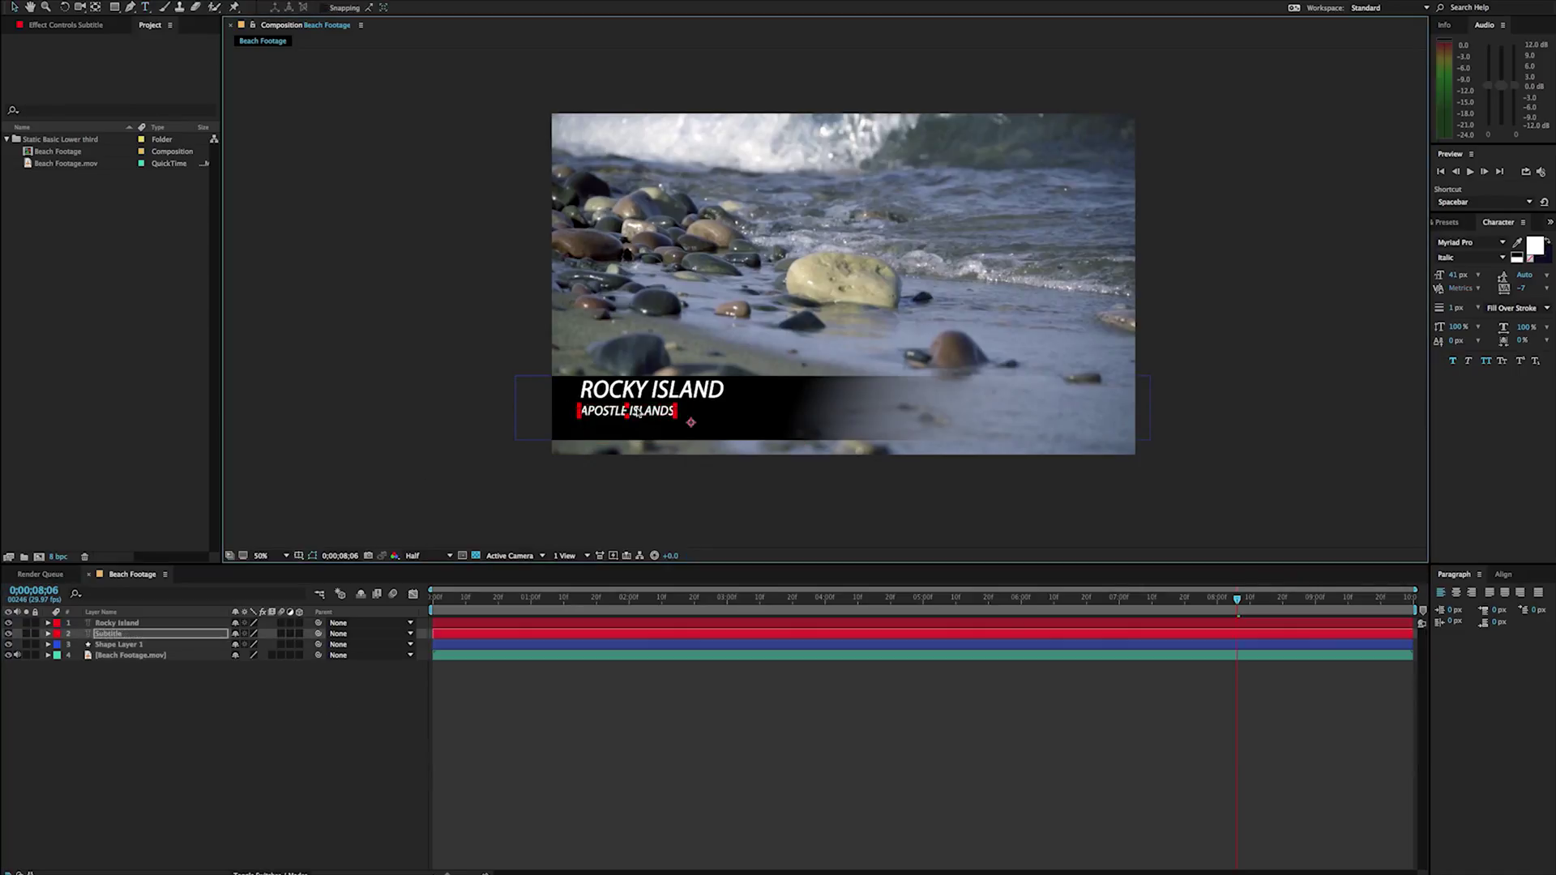
shift+click(122, 623)
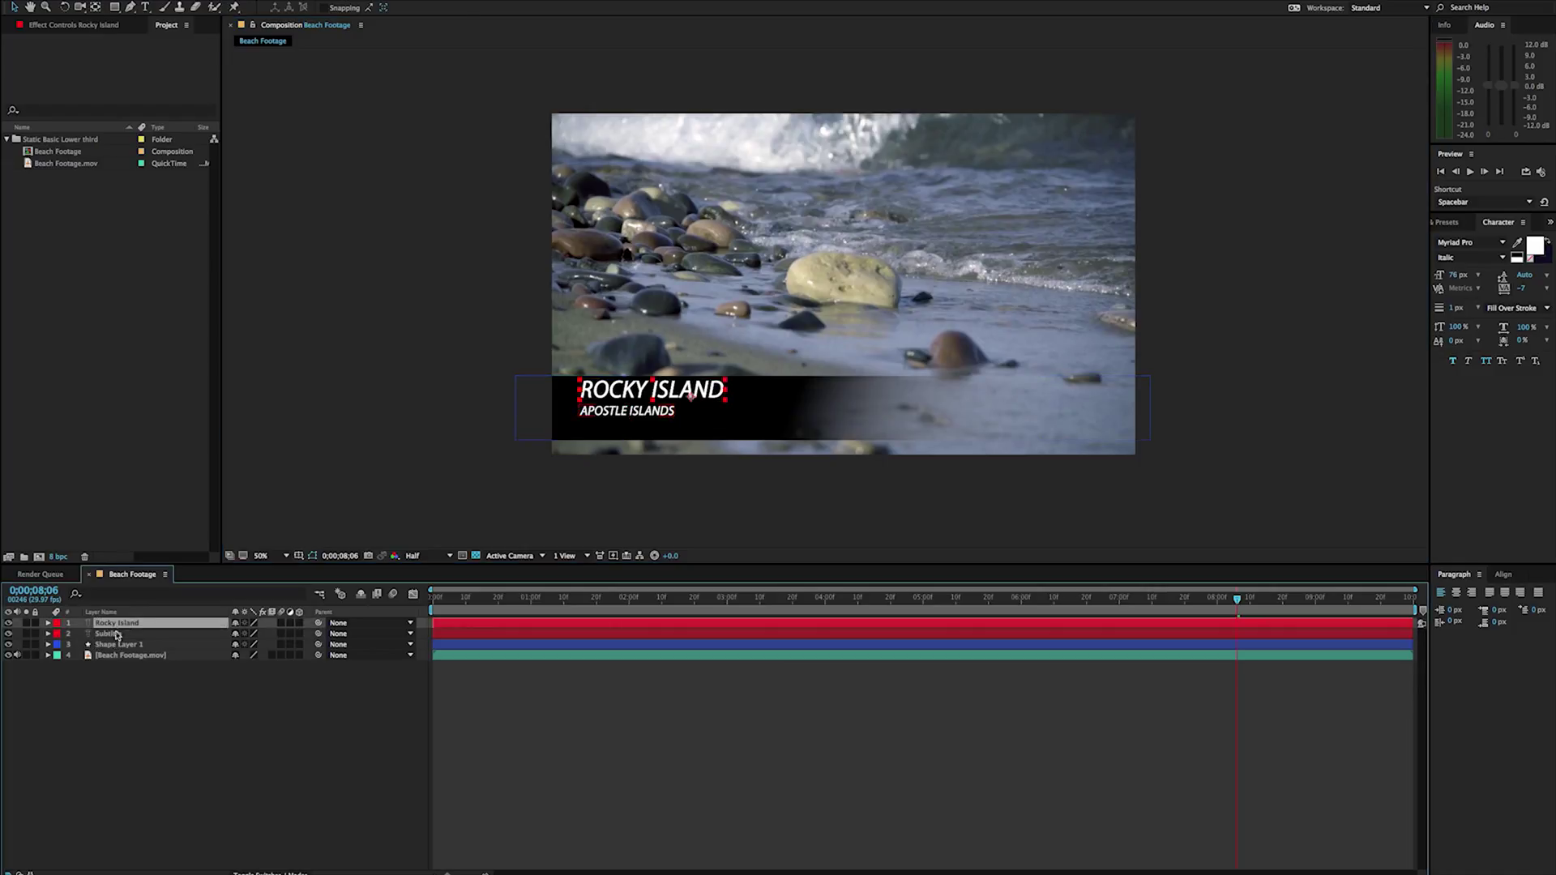
Rename the ROCKY ISLAND text layer to Title
shift+click(125, 645)
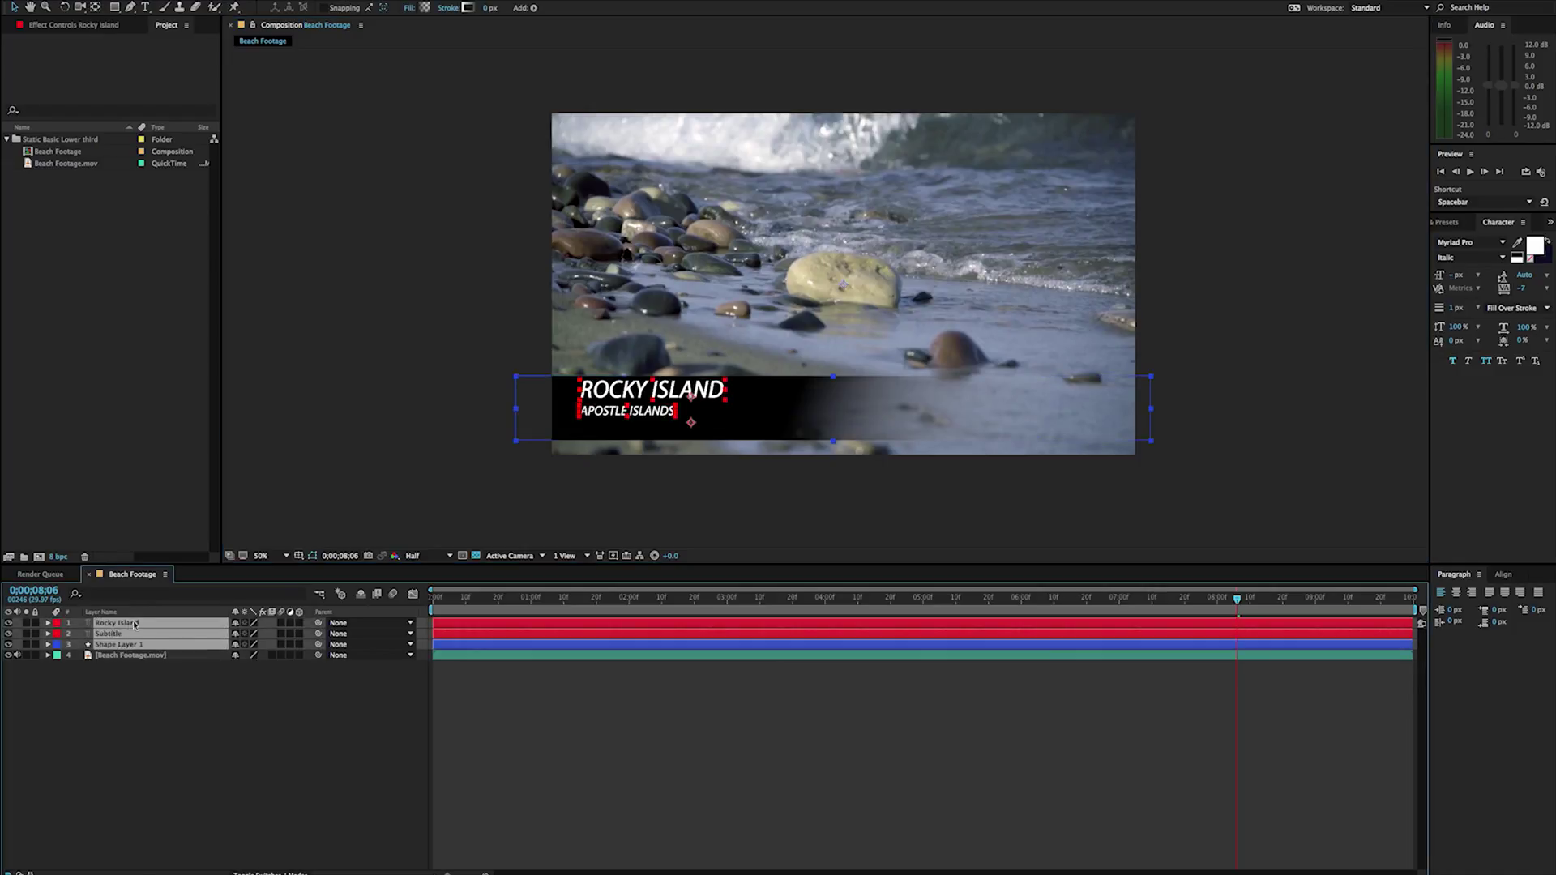
click(125, 669)
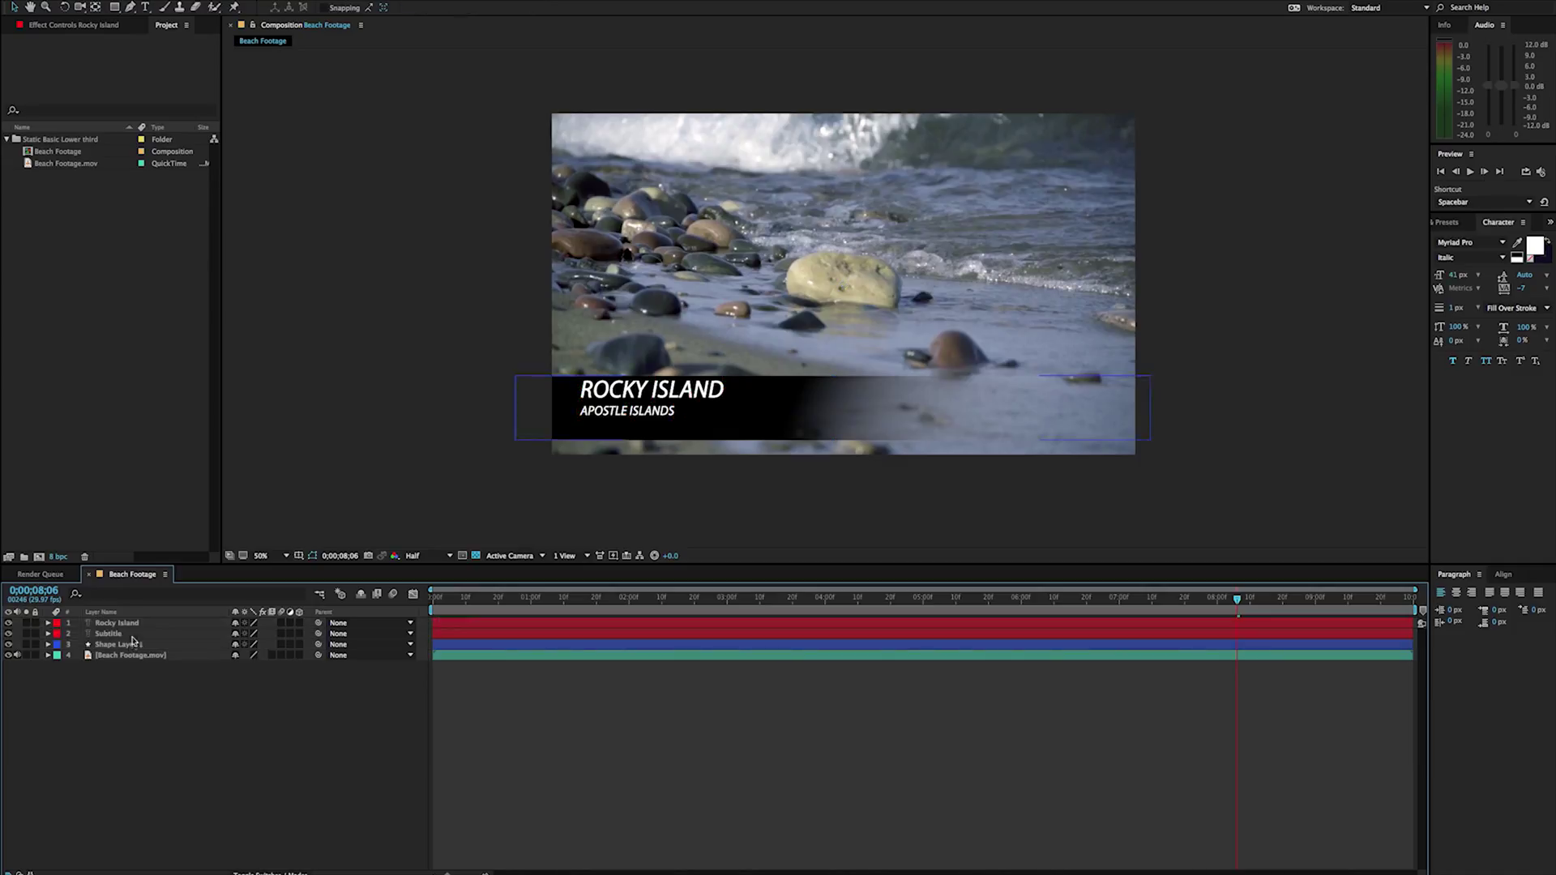
click(137, 624)
key(Return)
text(T)
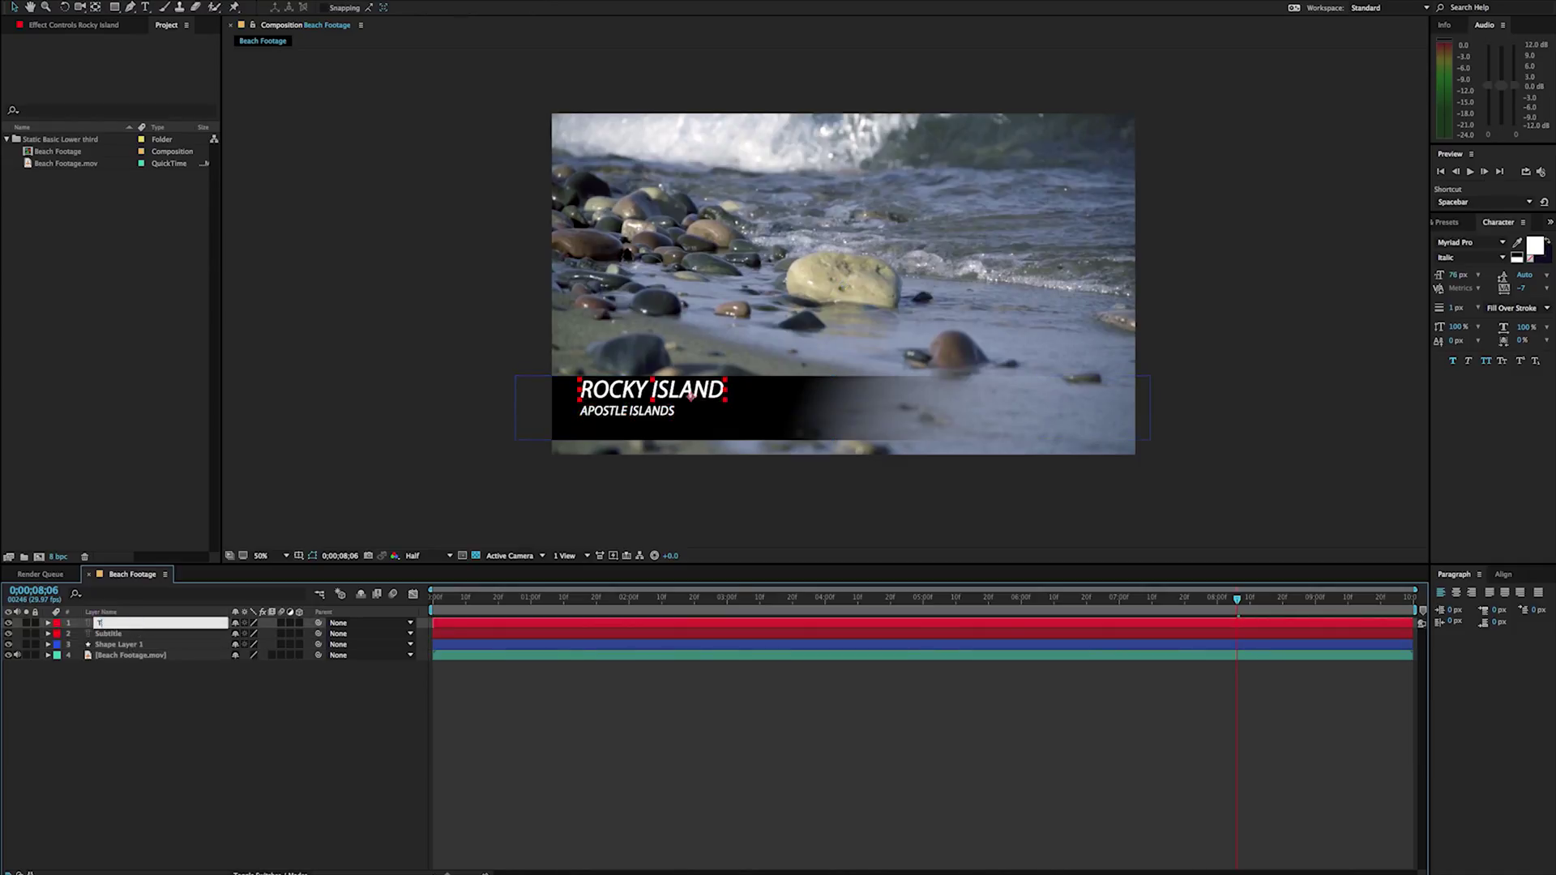
text(itle)
key(Return)
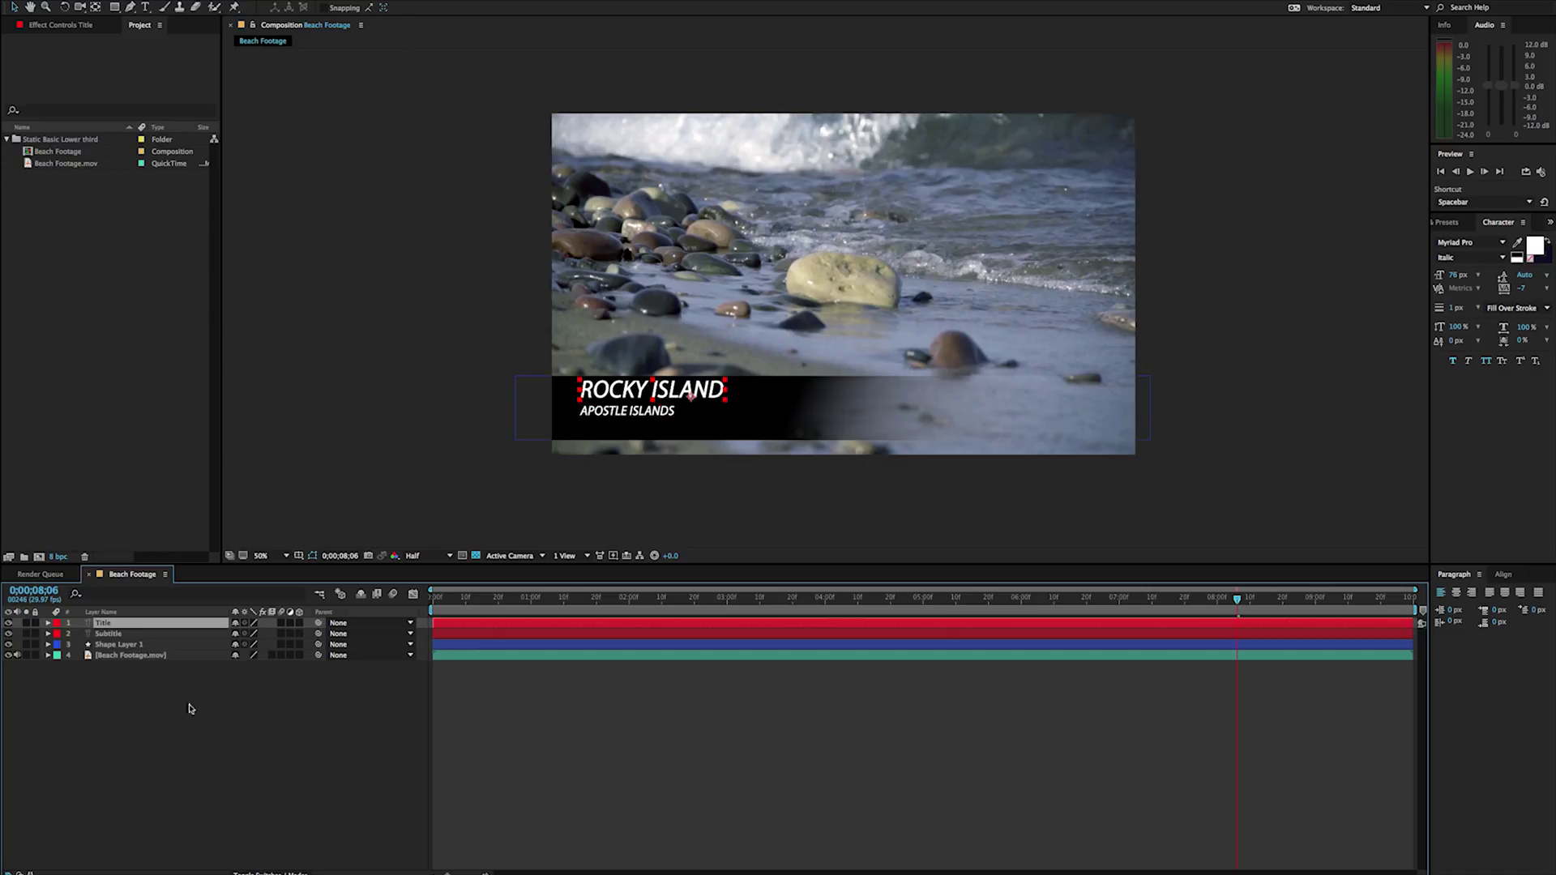
Pre-compose Title, Subtitle and the shape layer into a composition named Lower third
click(134, 645)
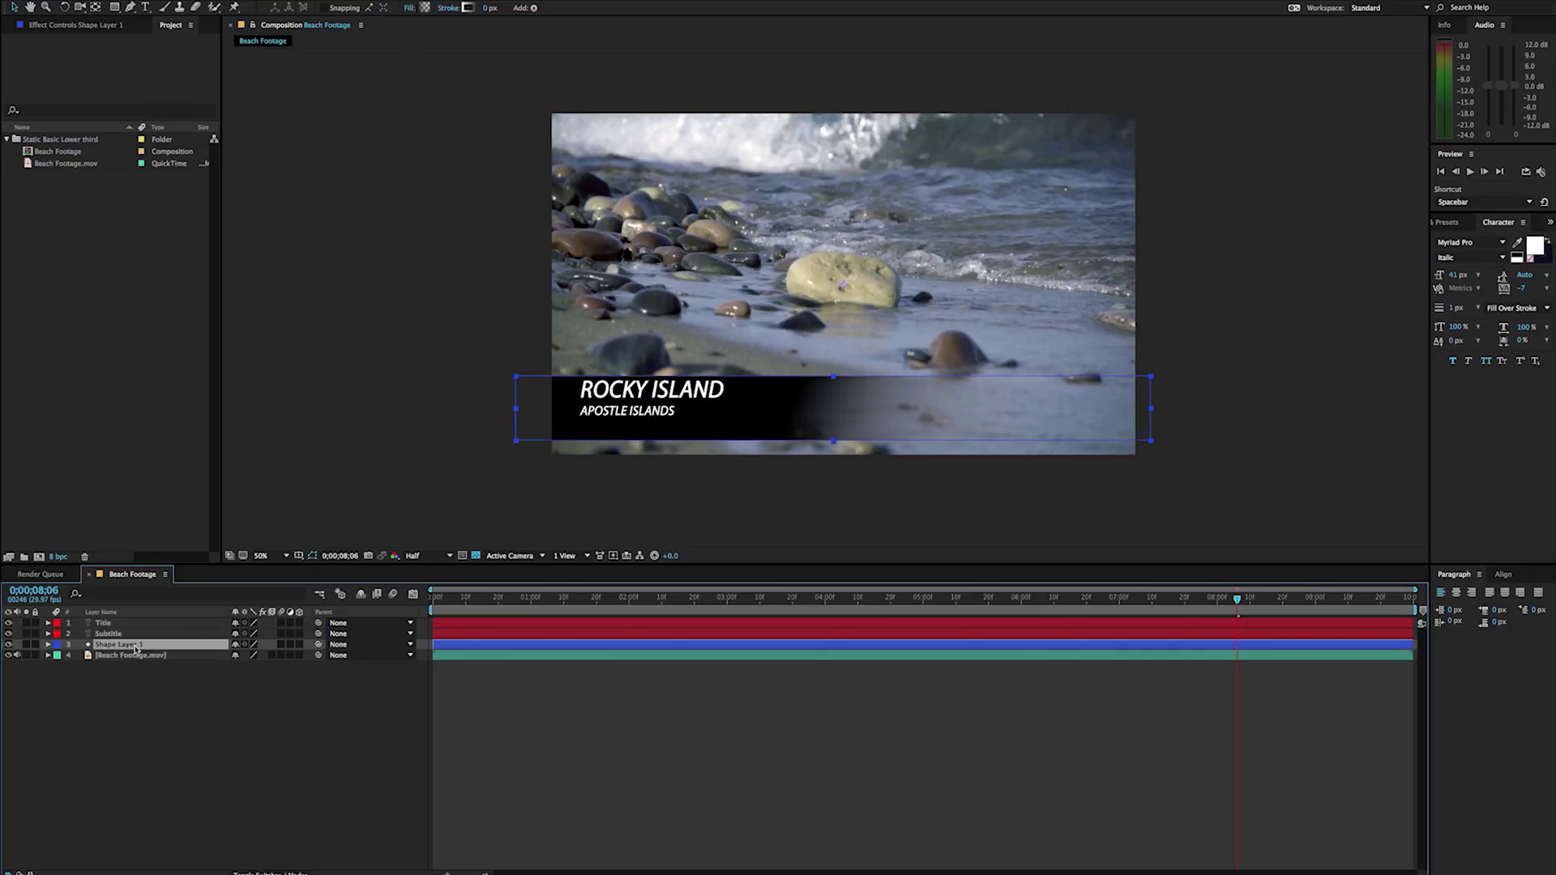
shift+click(115, 624)
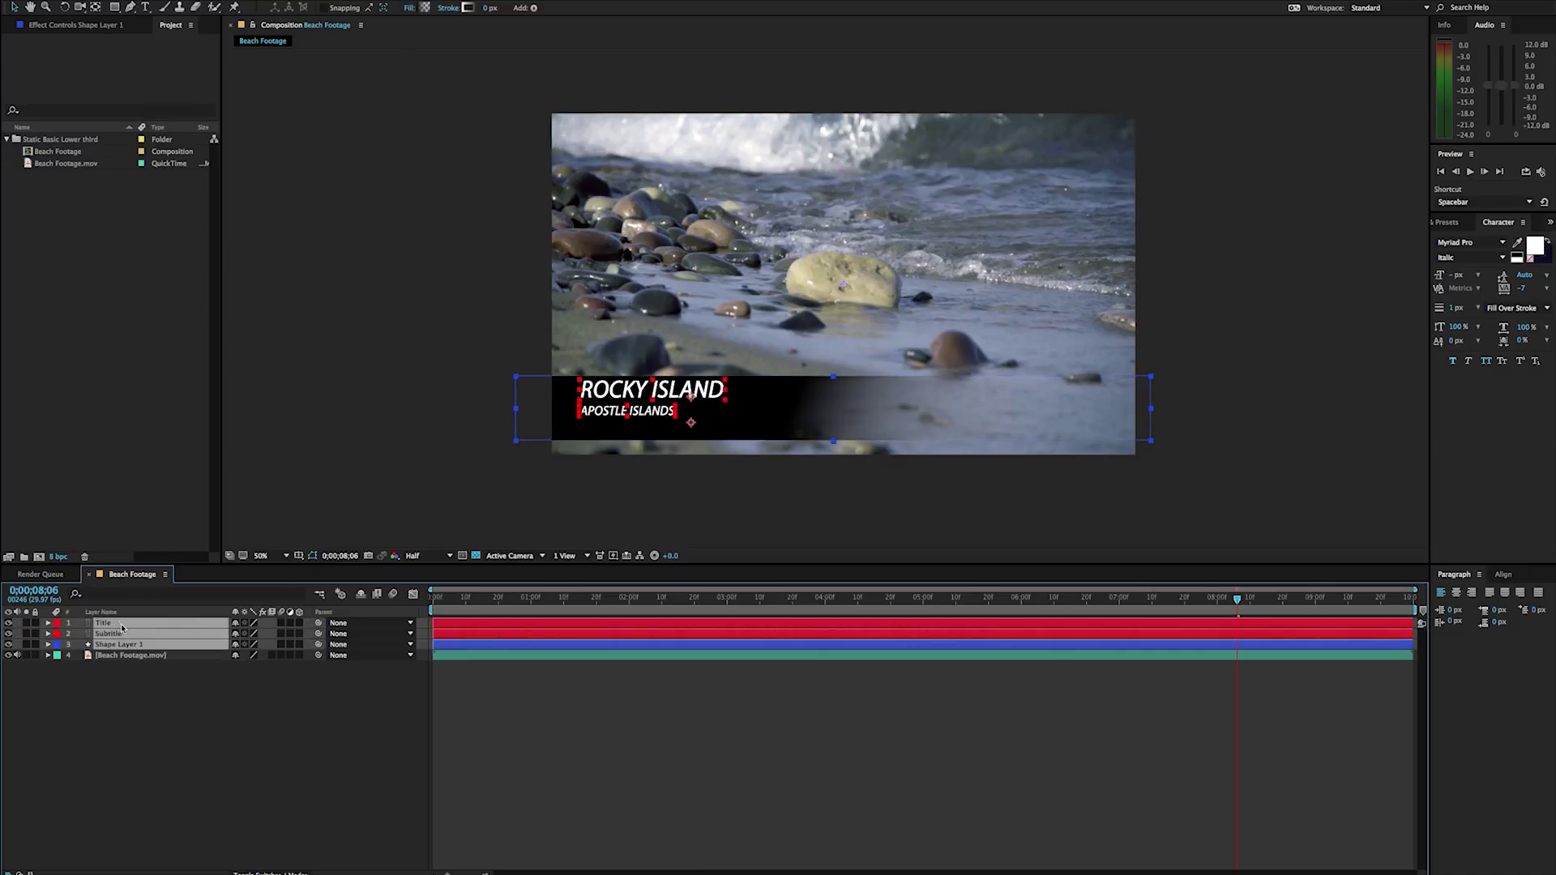
right_click(121, 628)
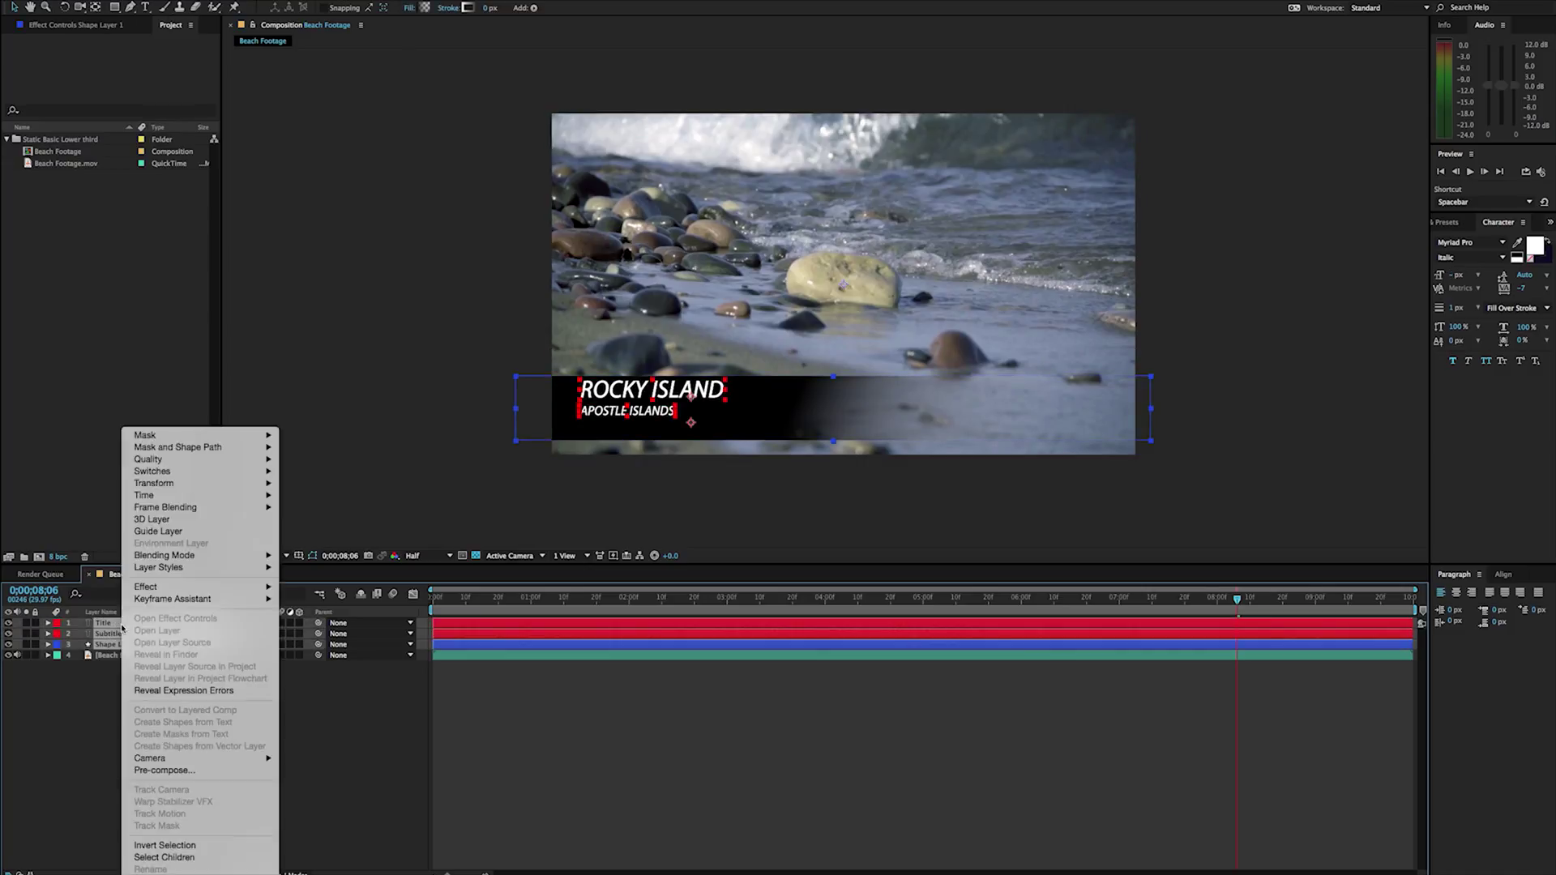
click(178, 771)
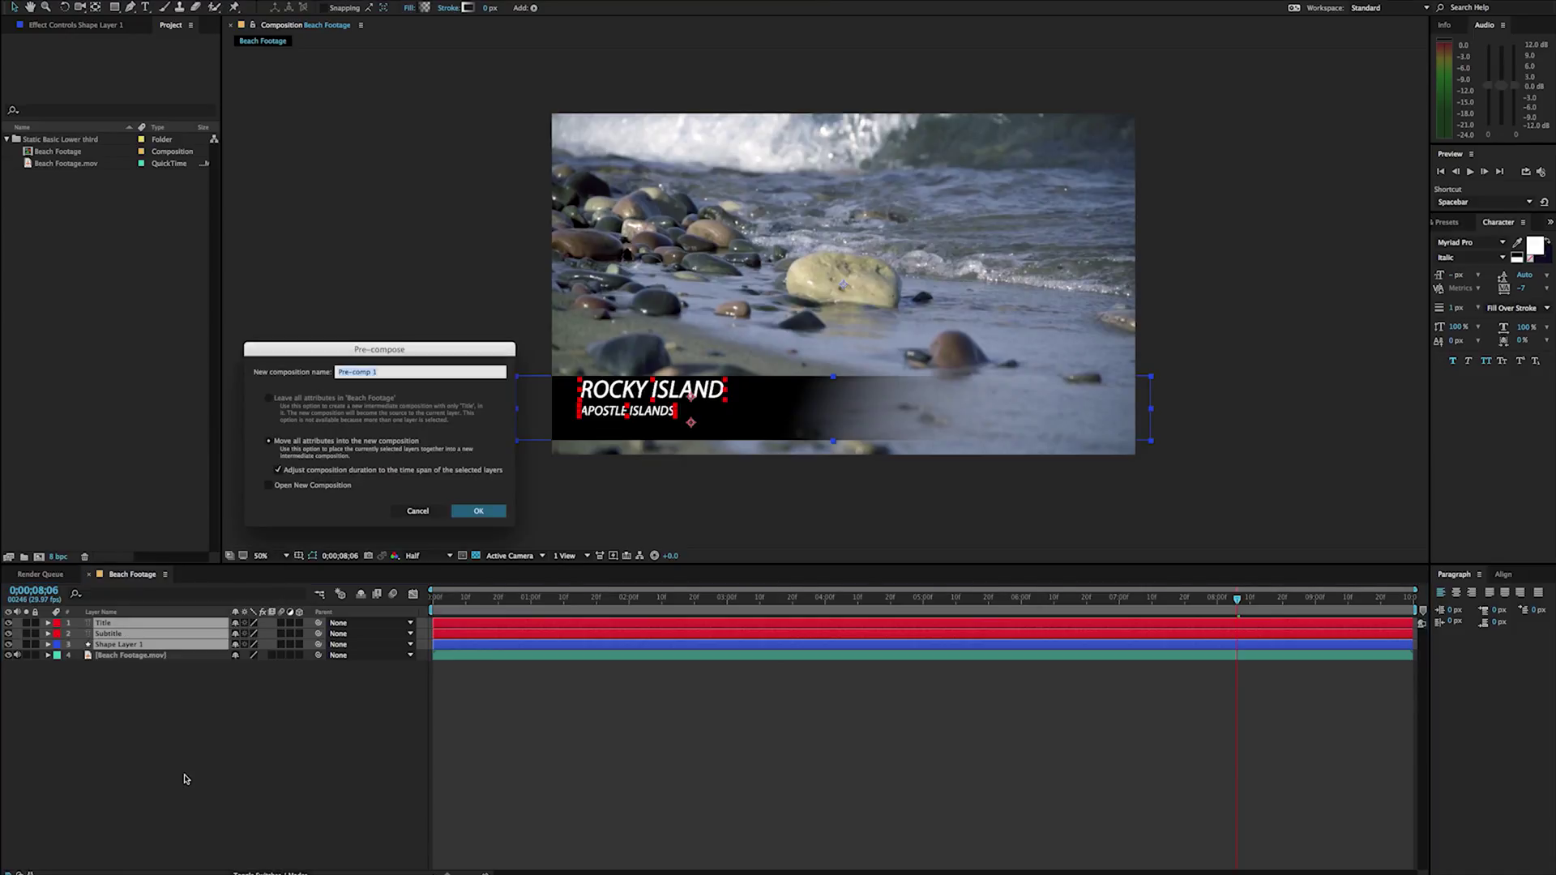
text(Lower third)
key(Return)
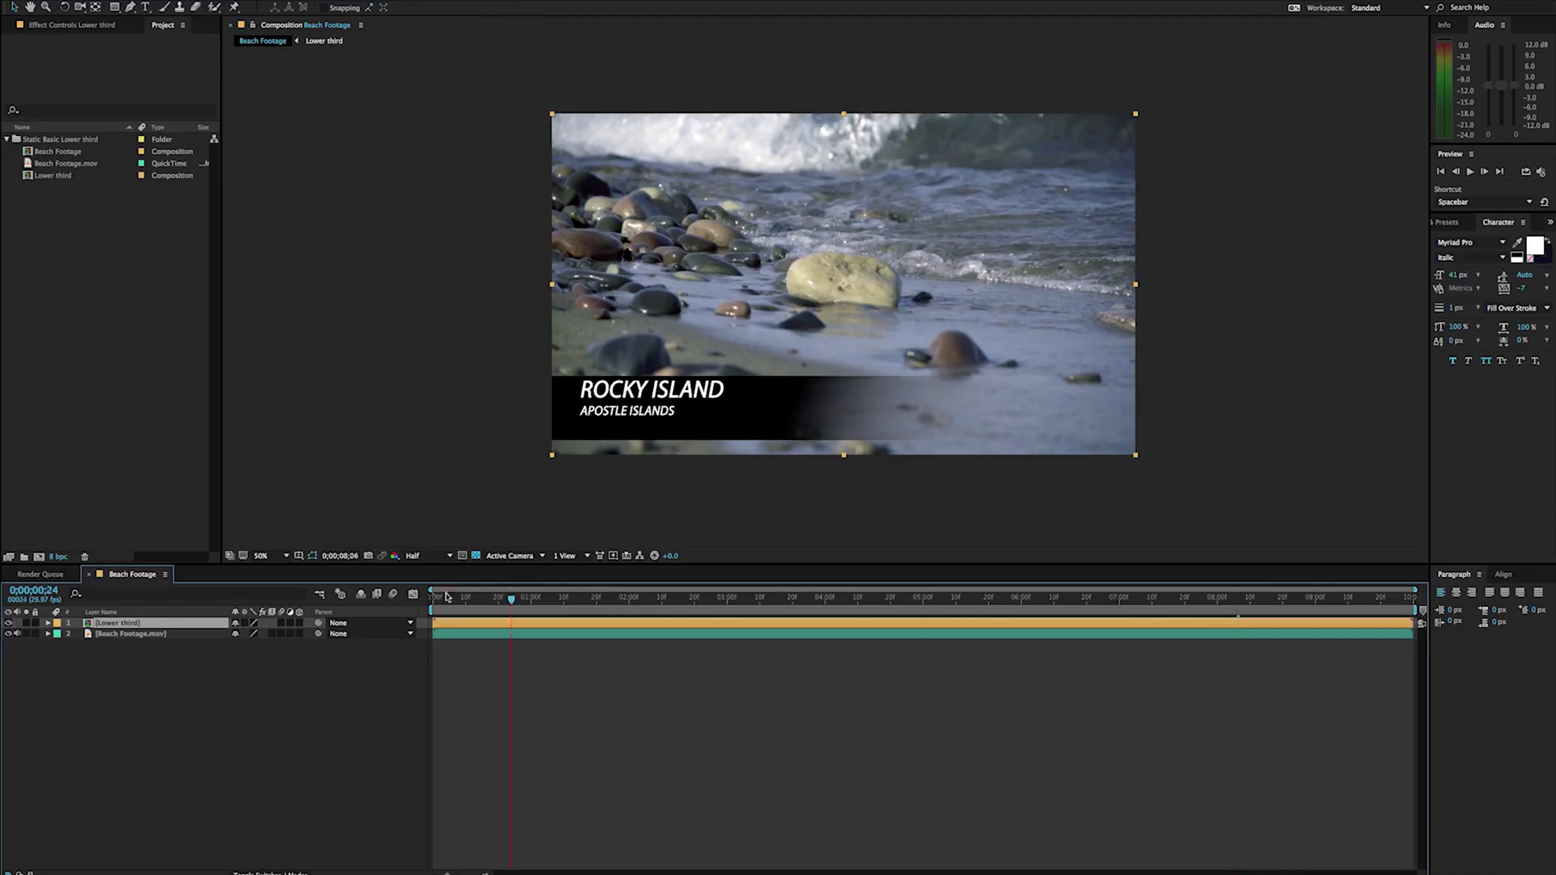
Toggle the Lower third's visibility at the first frame and preview the composition
key(Home)
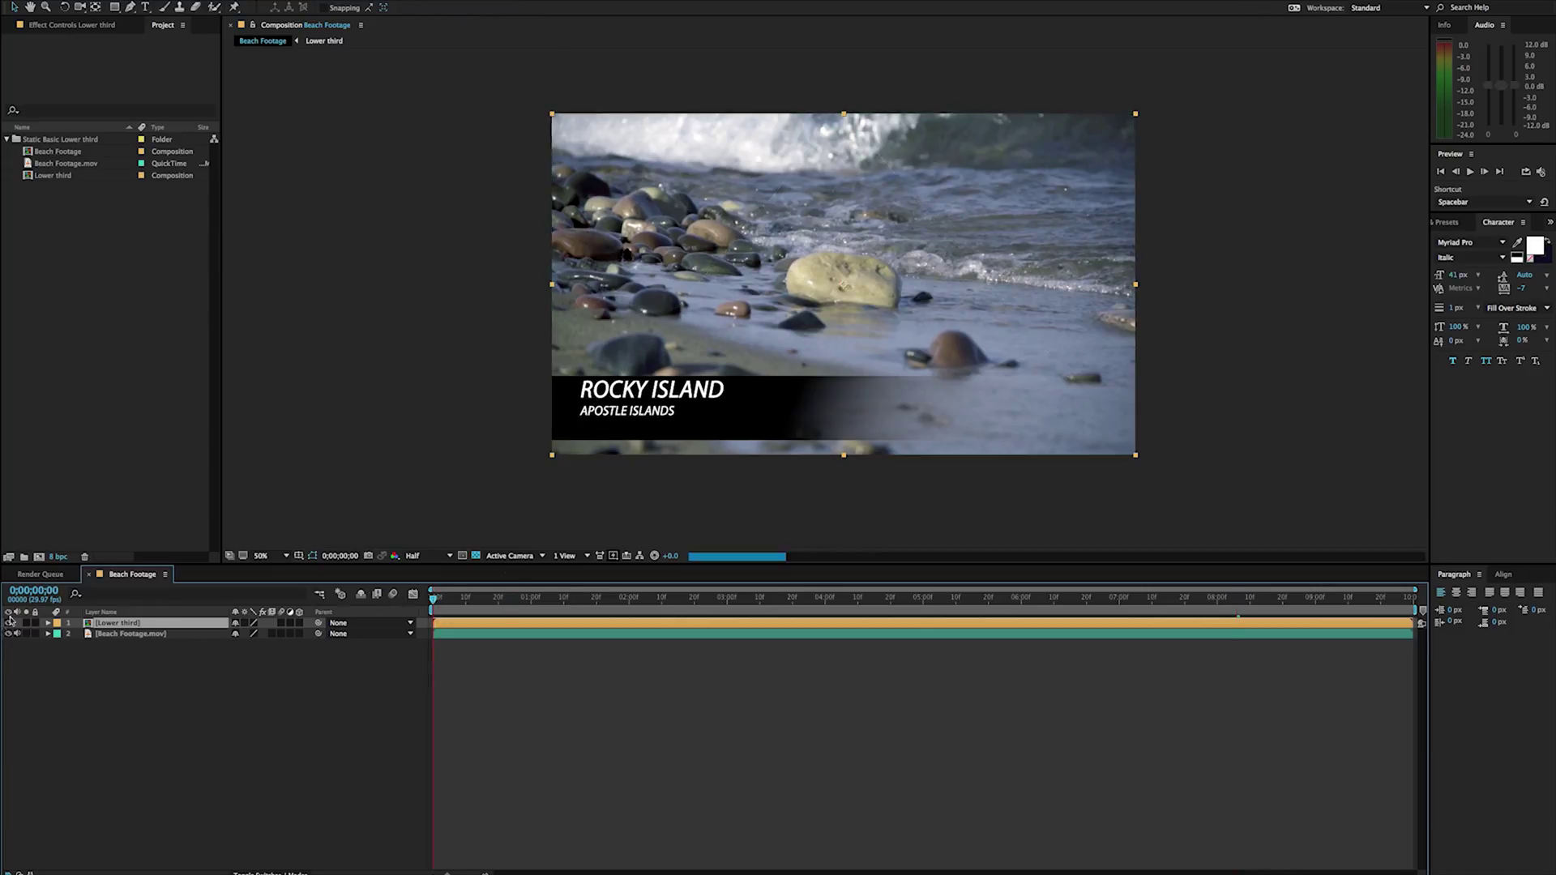
click(9, 623)
click(9, 623)
click(8, 623)
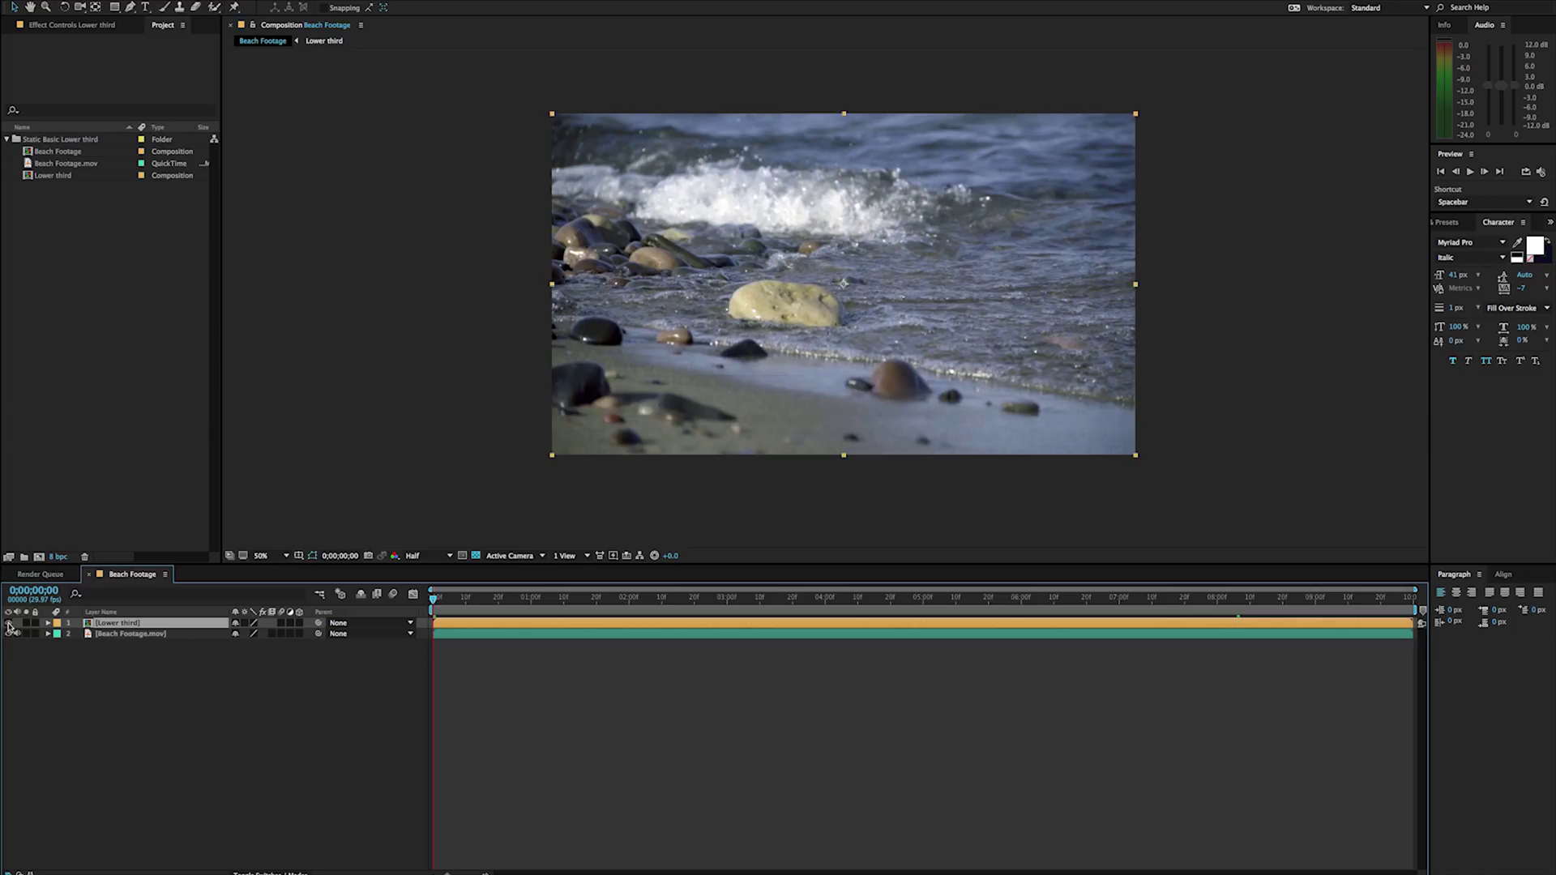
click(9, 623)
click(9, 623)
click(9, 624)
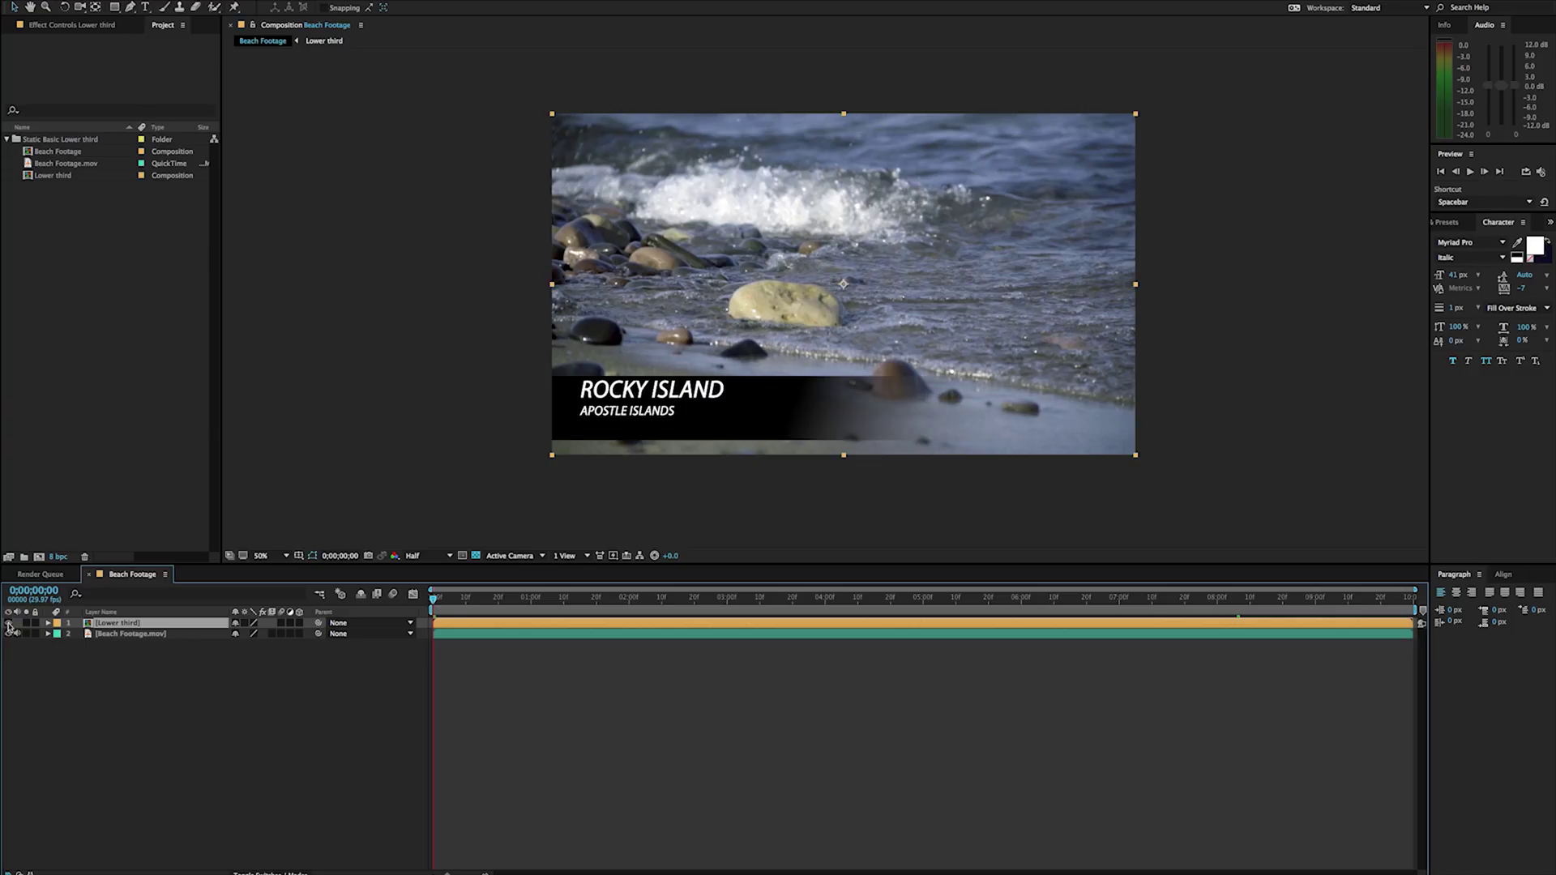
key(space)
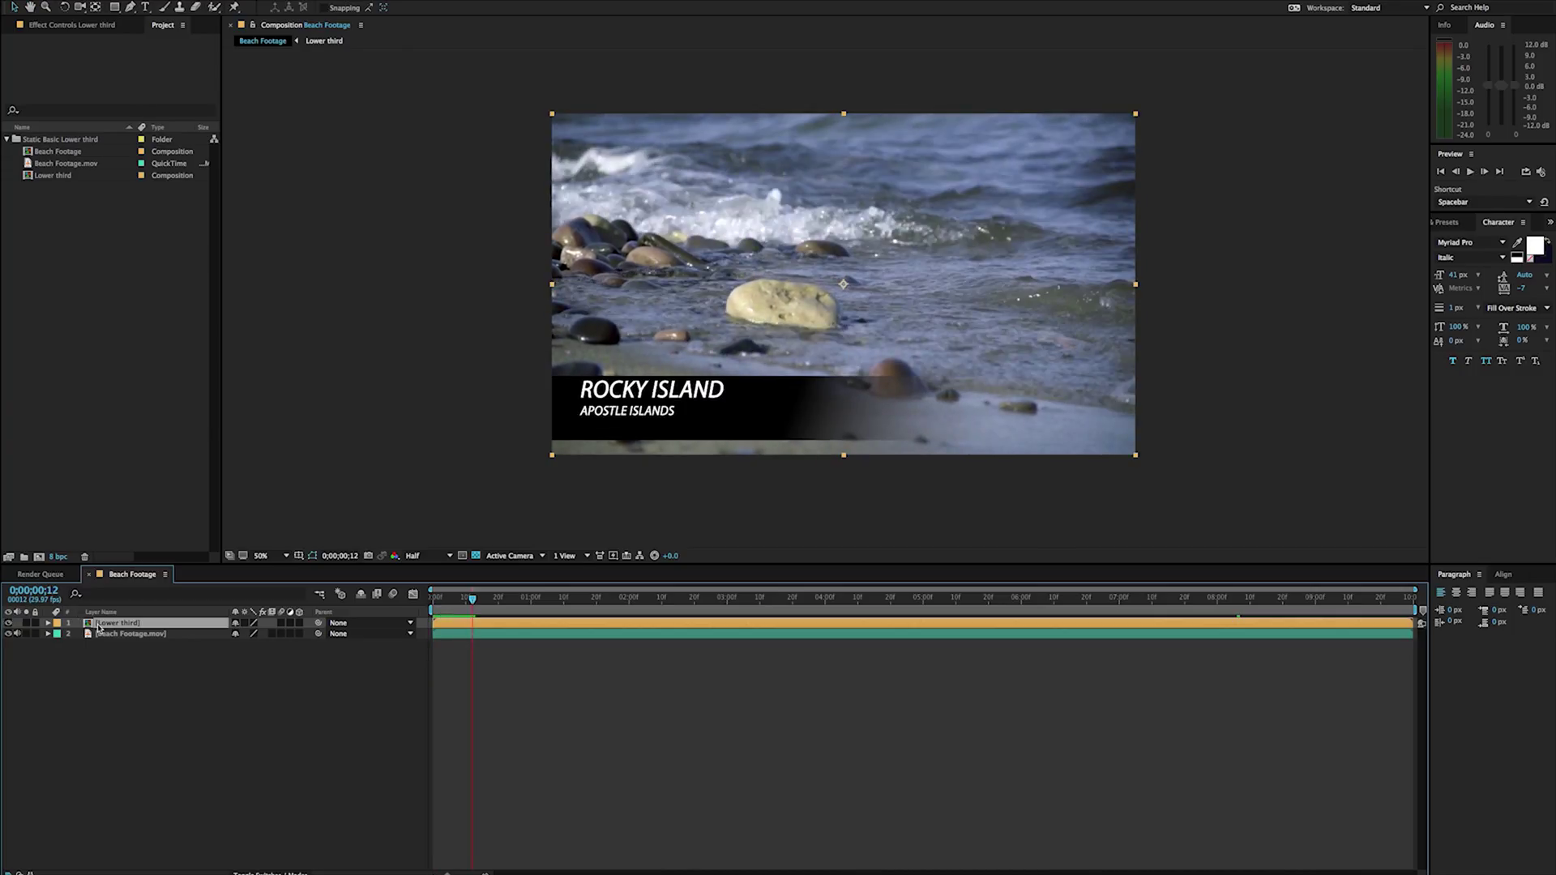
Keyframe the Lower third's Opacity at 100% at 1;00 and 0% at 0;00
key(t)
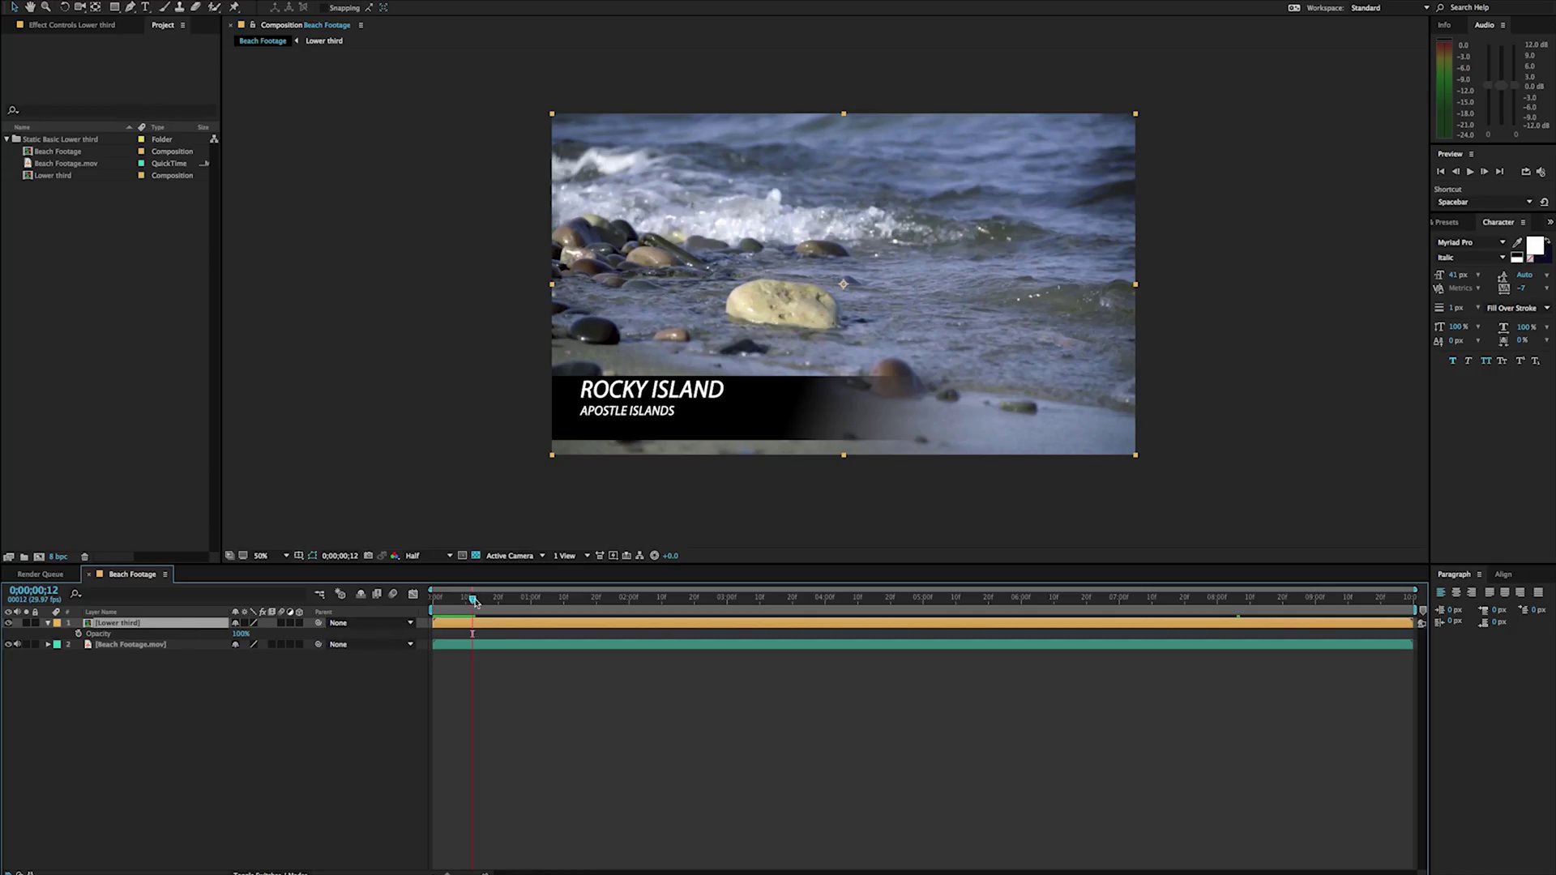
drag(475, 602, 434, 598)
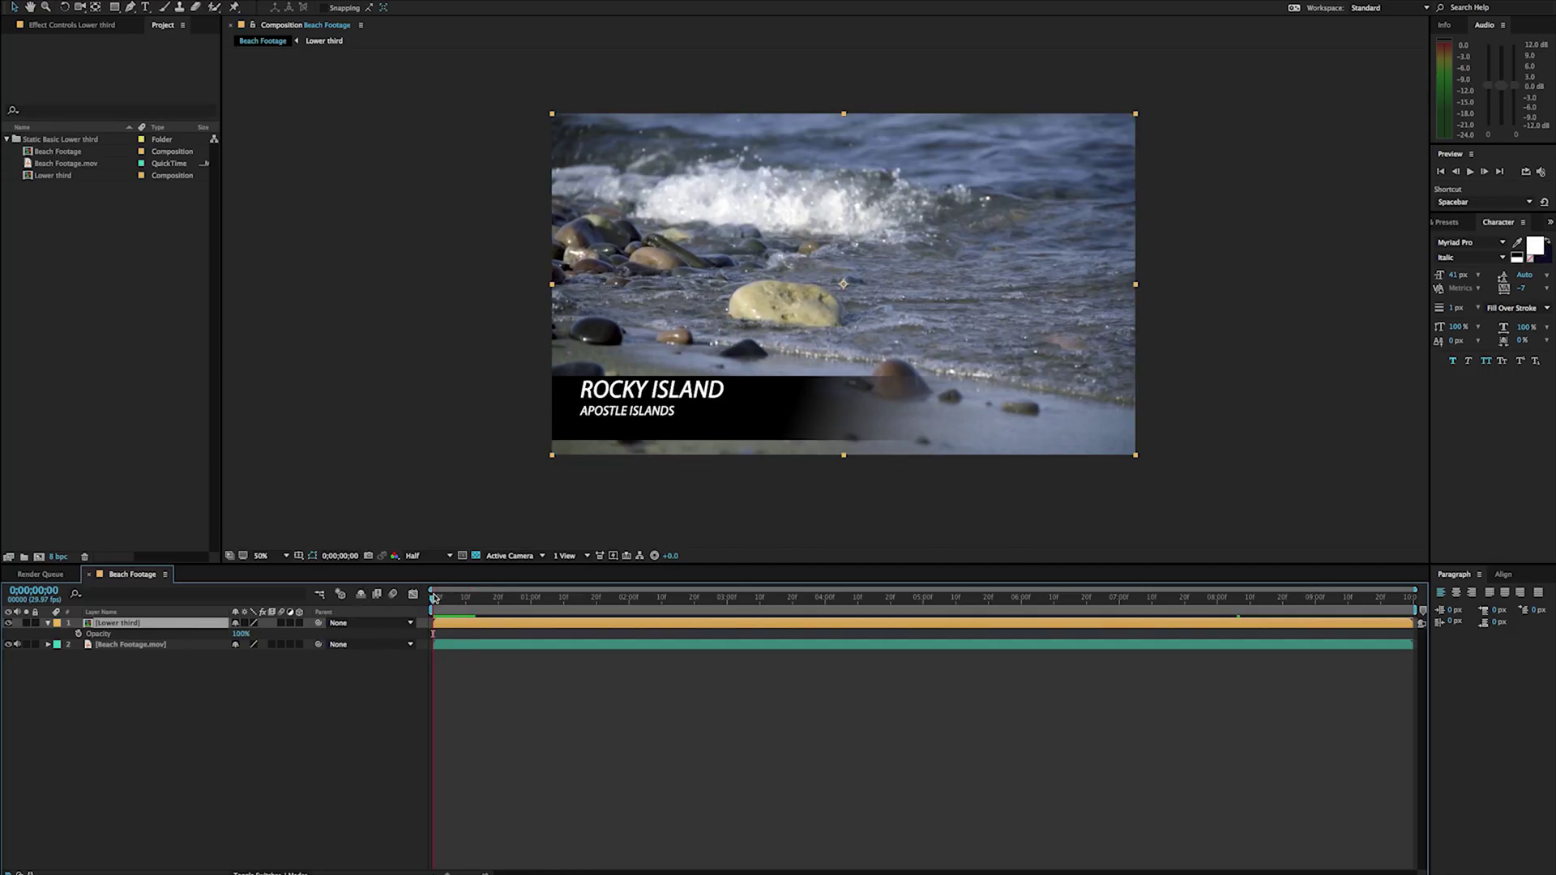
drag(433, 600, 534, 597)
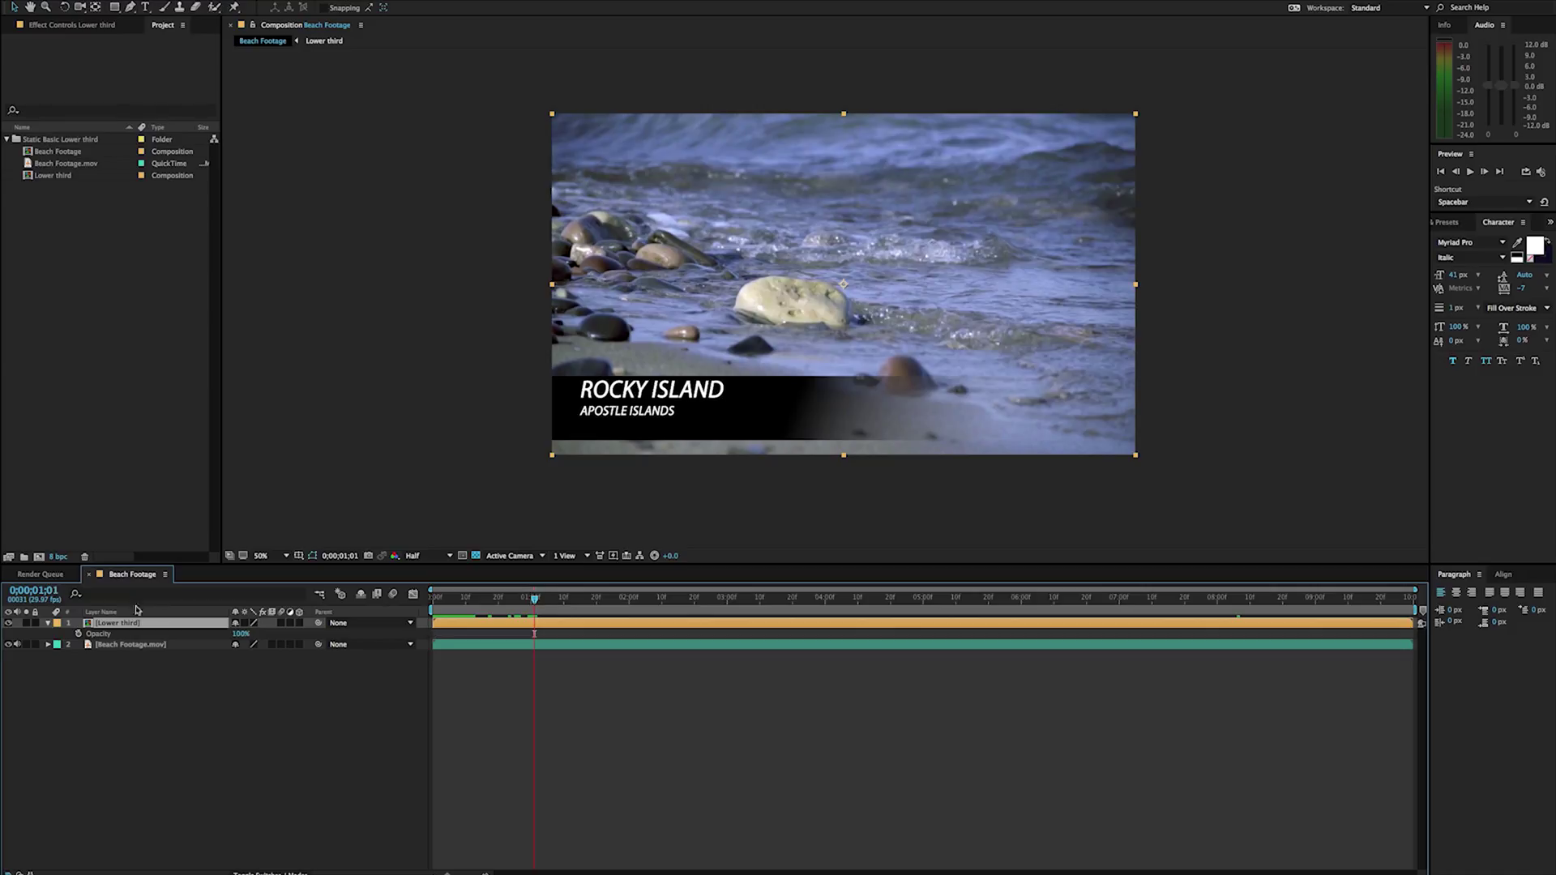
click(30, 592)
text(1.00)
key(Return)
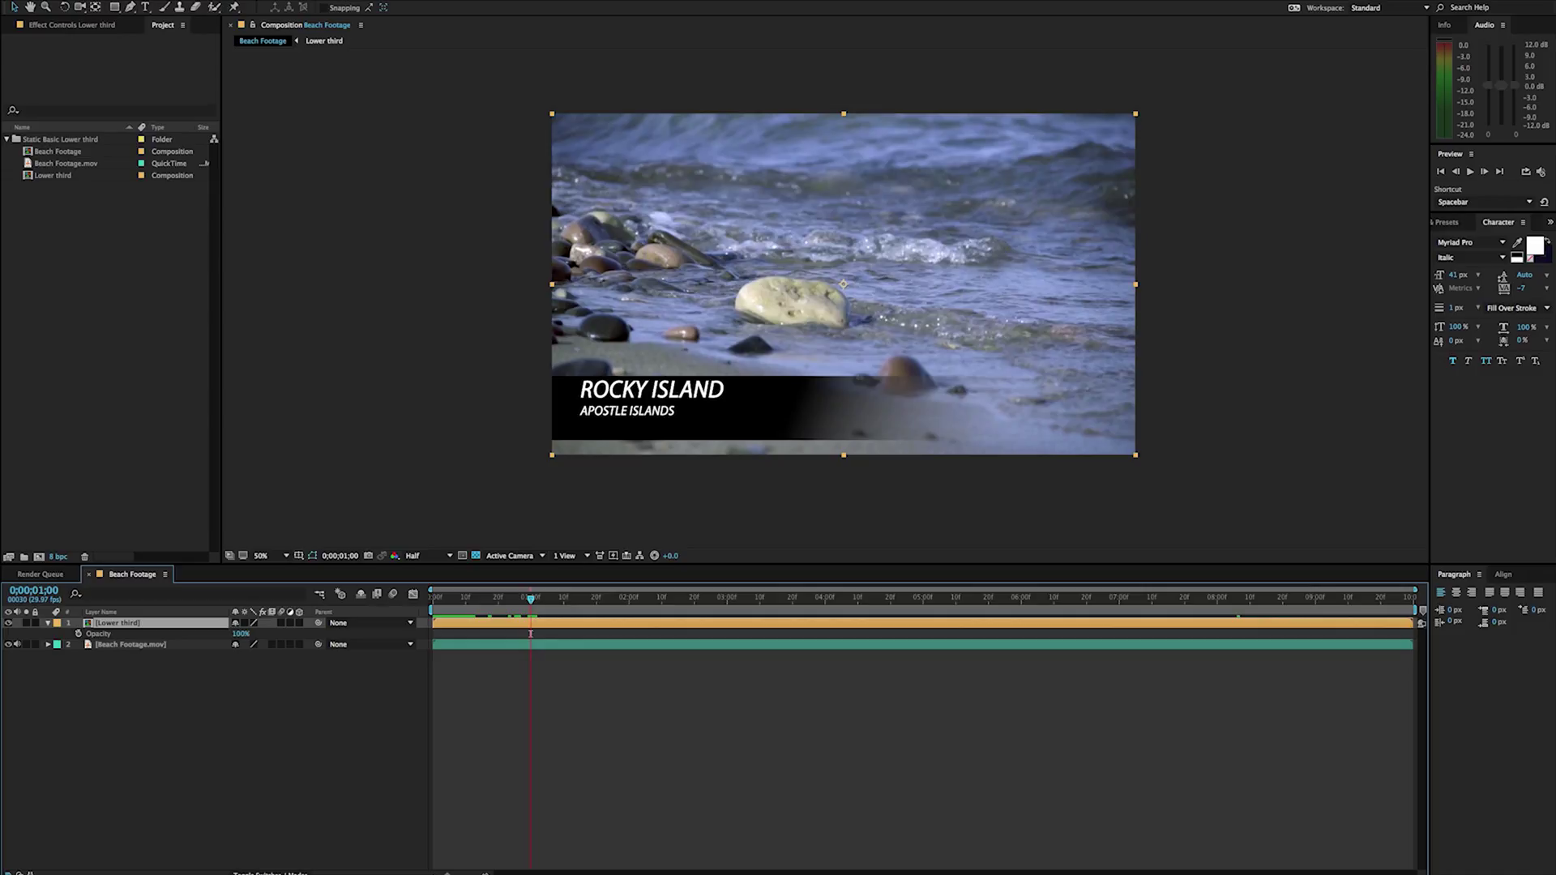
click(79, 635)
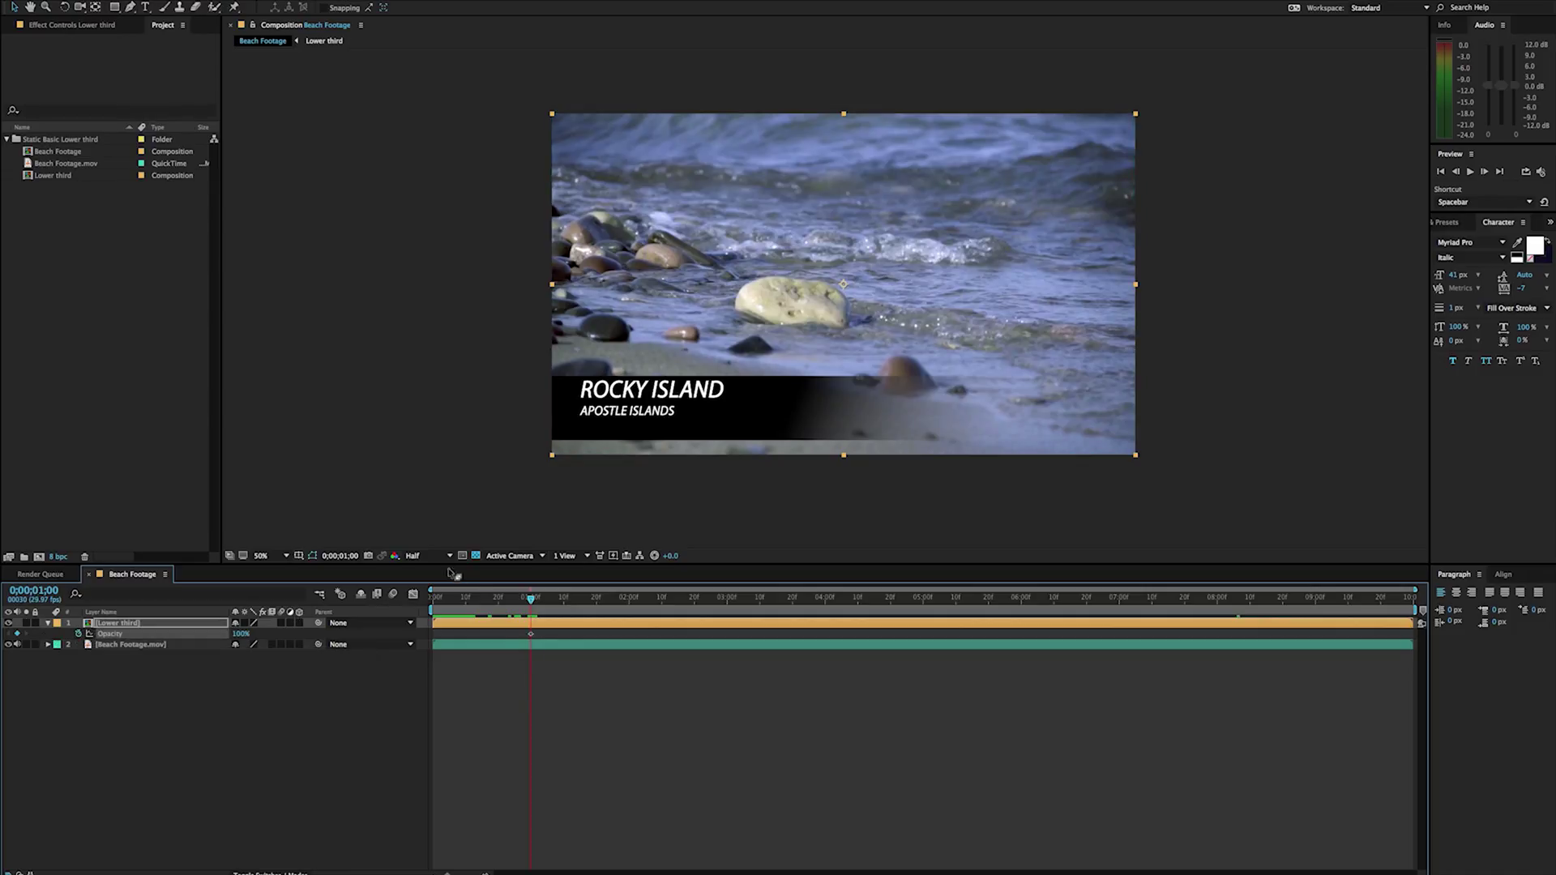
drag(530, 600, 435, 601)
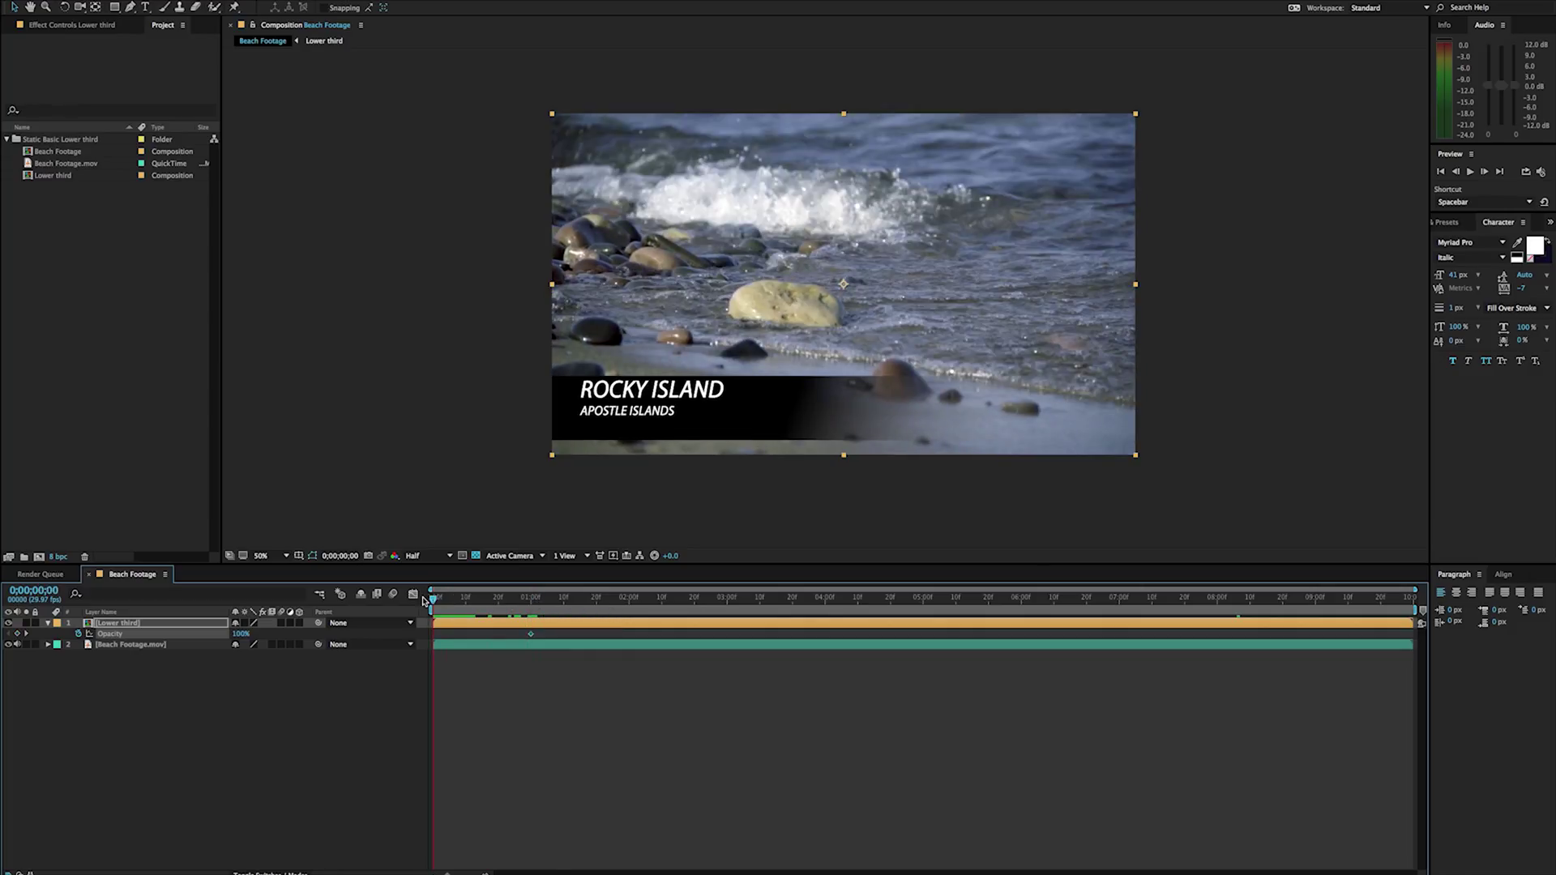
click(241, 634)
key(Return)
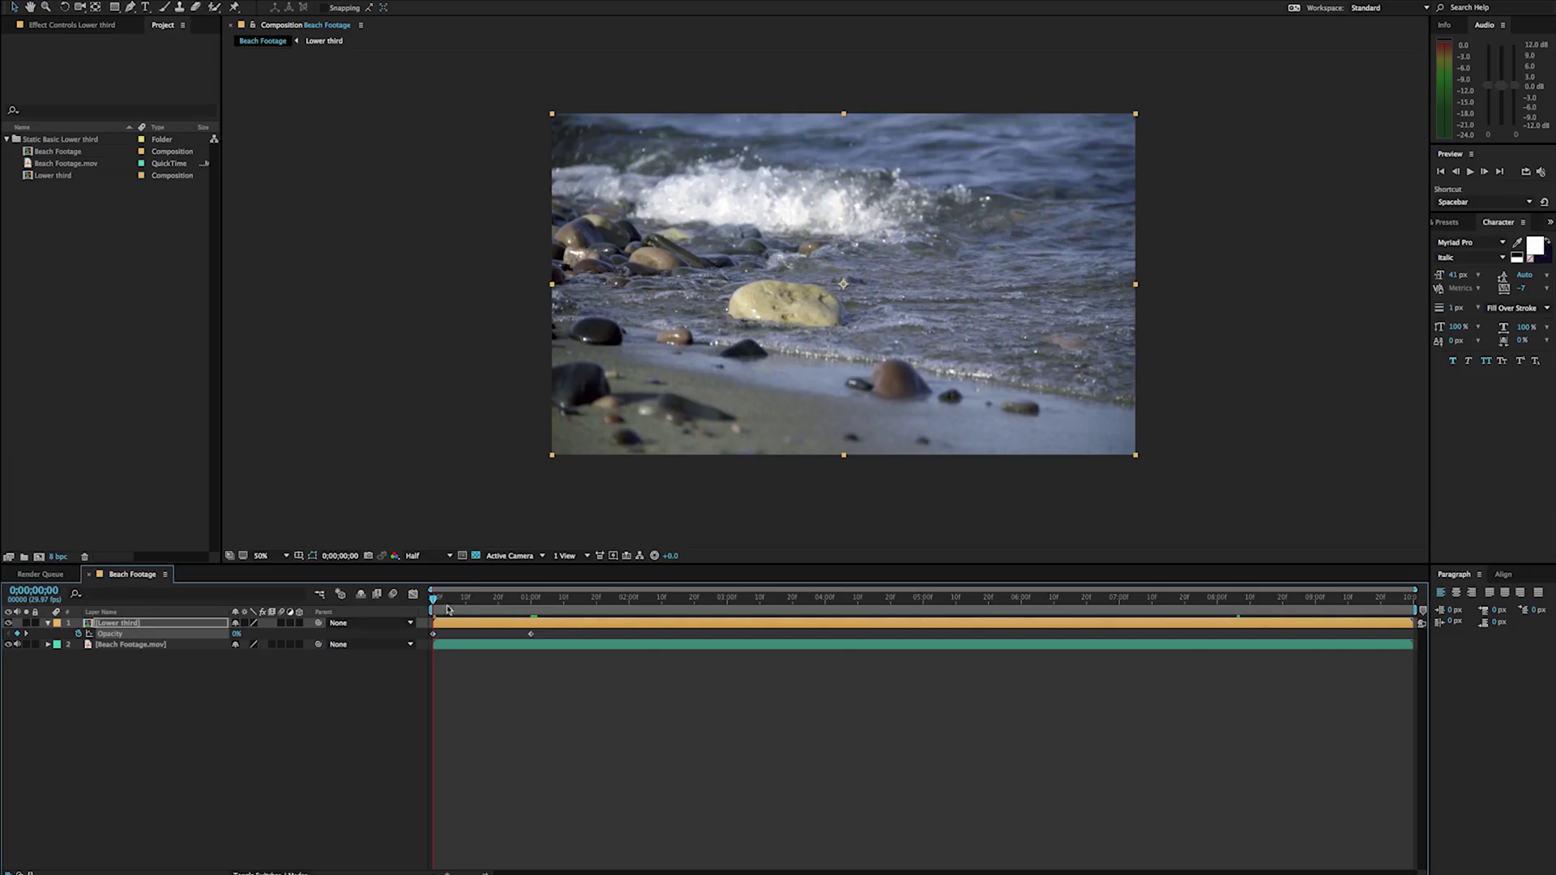
Key the Lower third's Opacity at 100% at 9;00 and 0% at 9;29, then preview
drag(436, 600, 1239, 567)
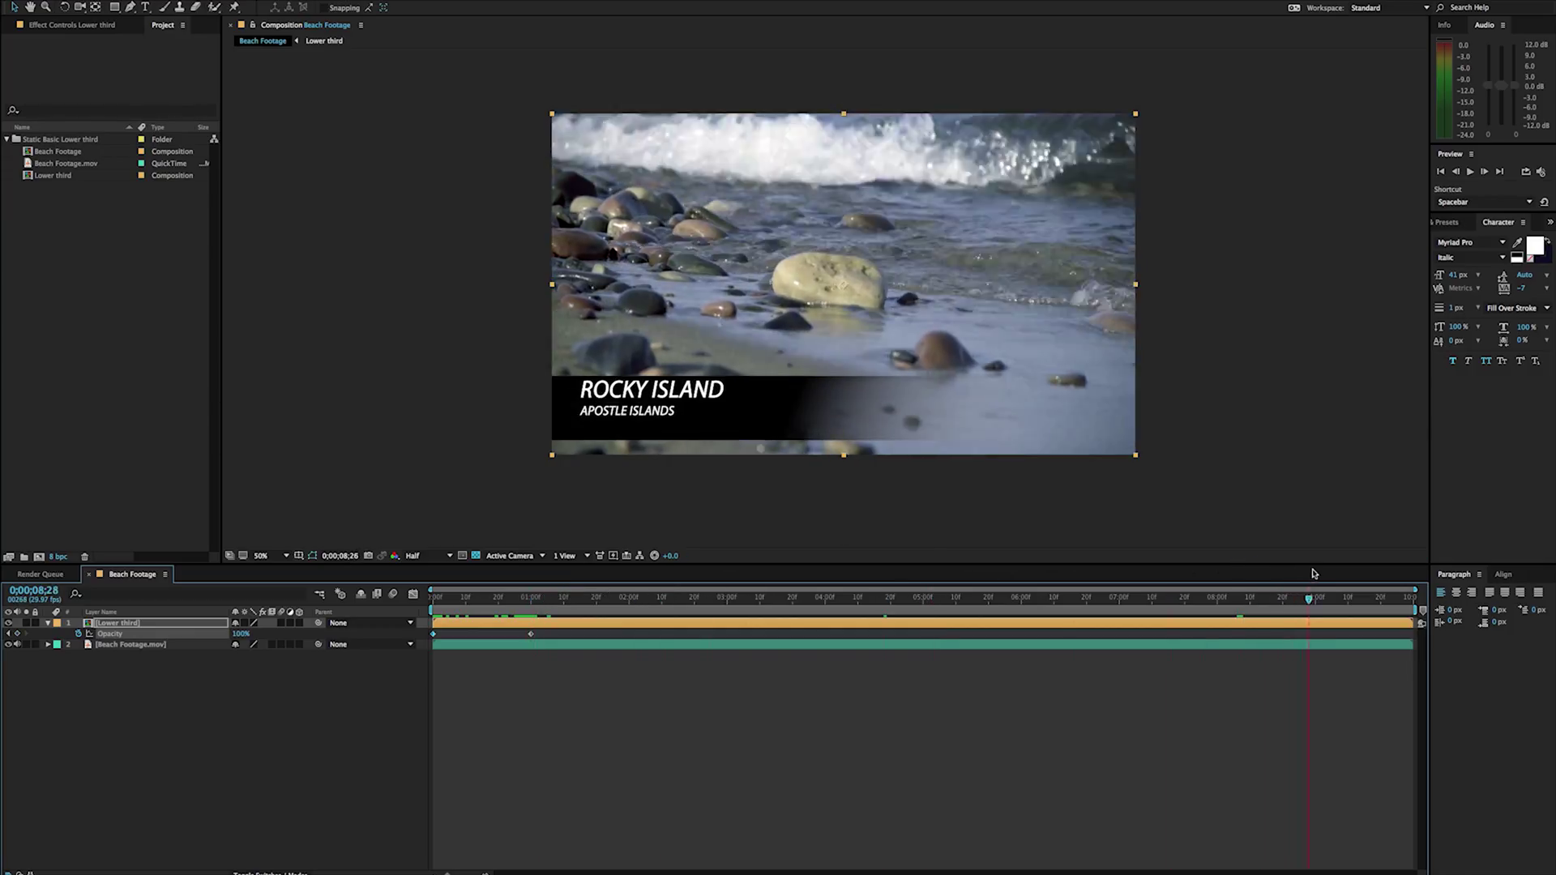
key(space)
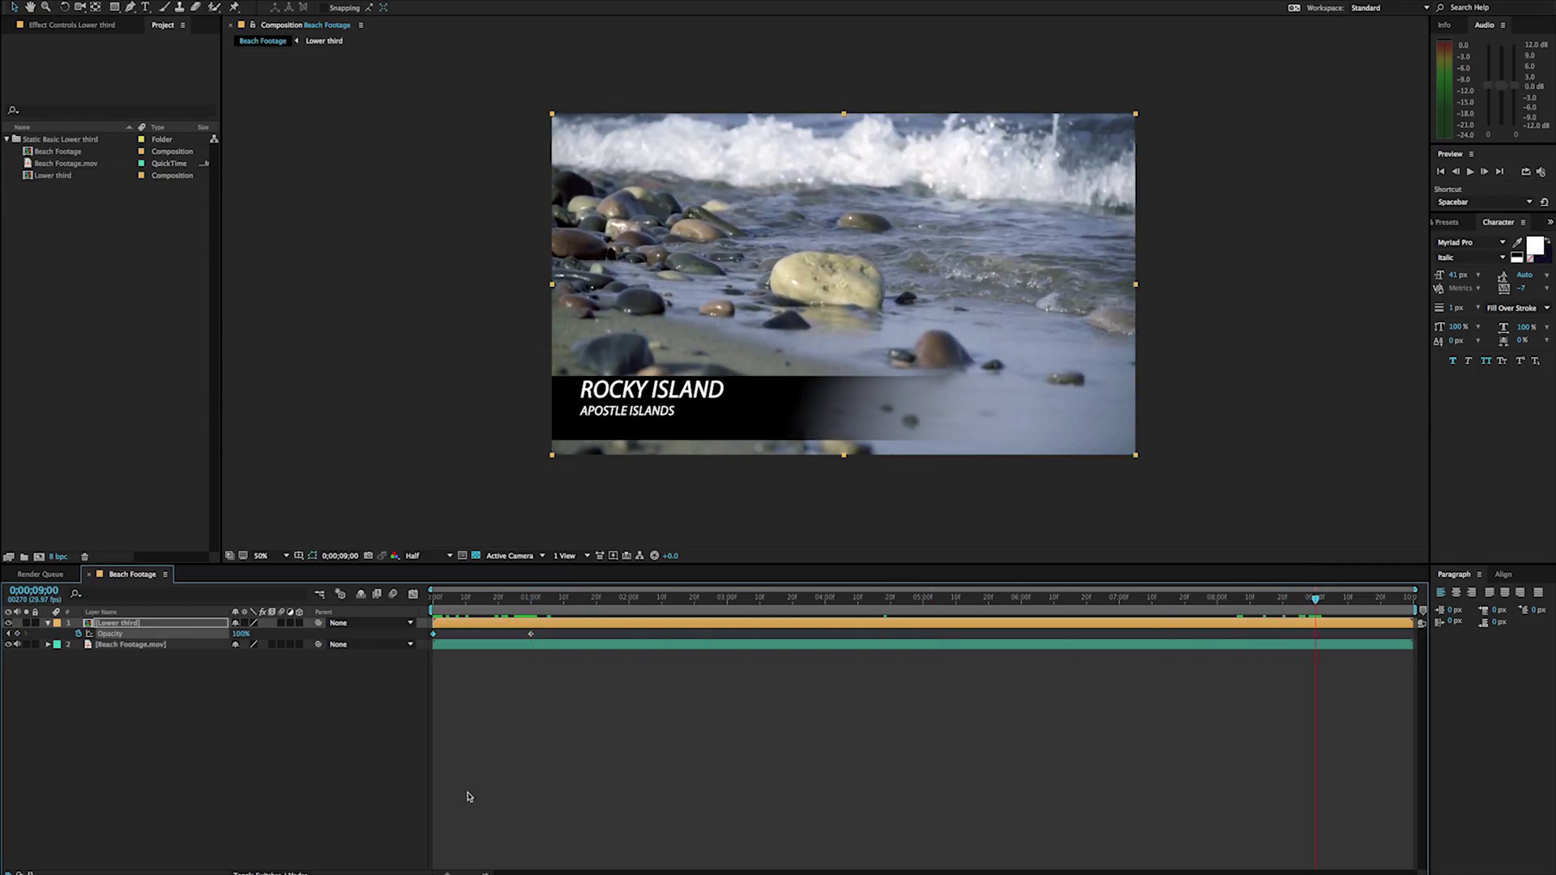
click(16, 635)
drag(1352, 599, 1451, 596)
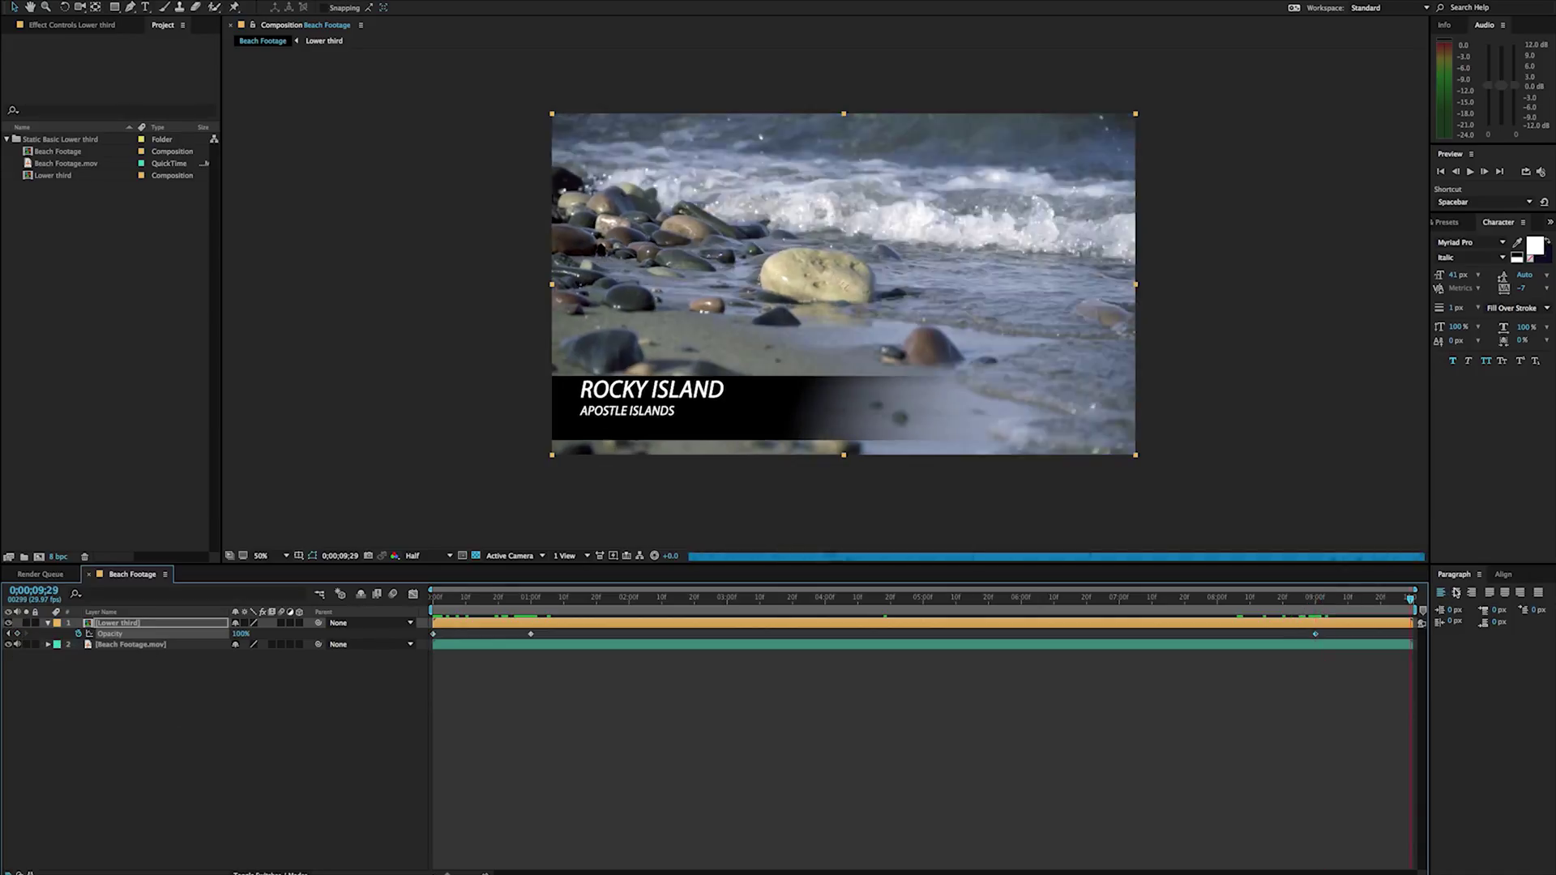
click(241, 633)
text(0)
key(Return)
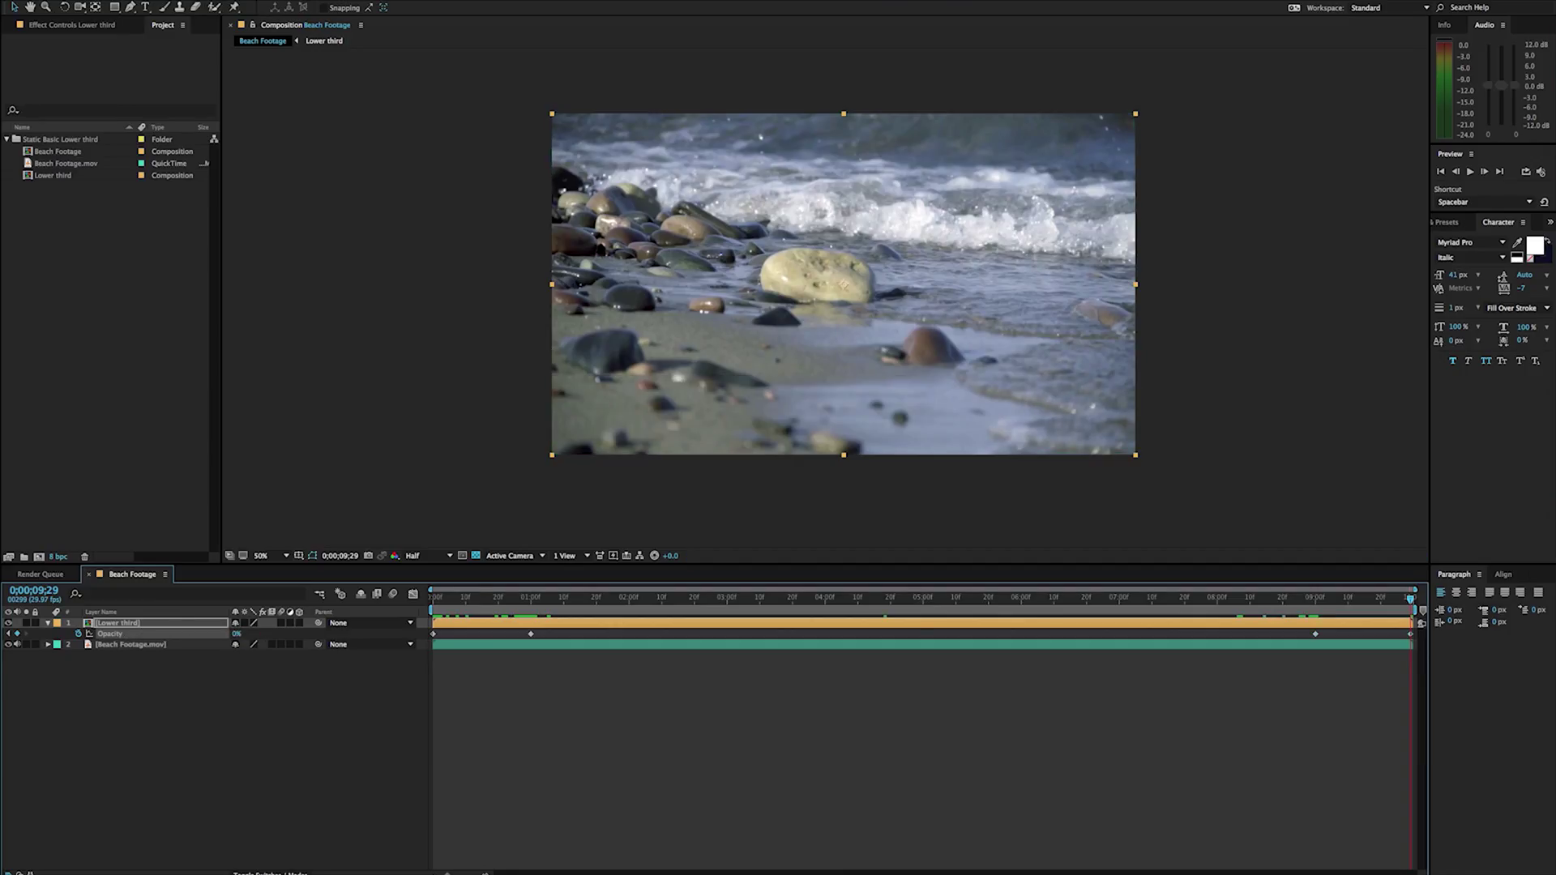
key(space)
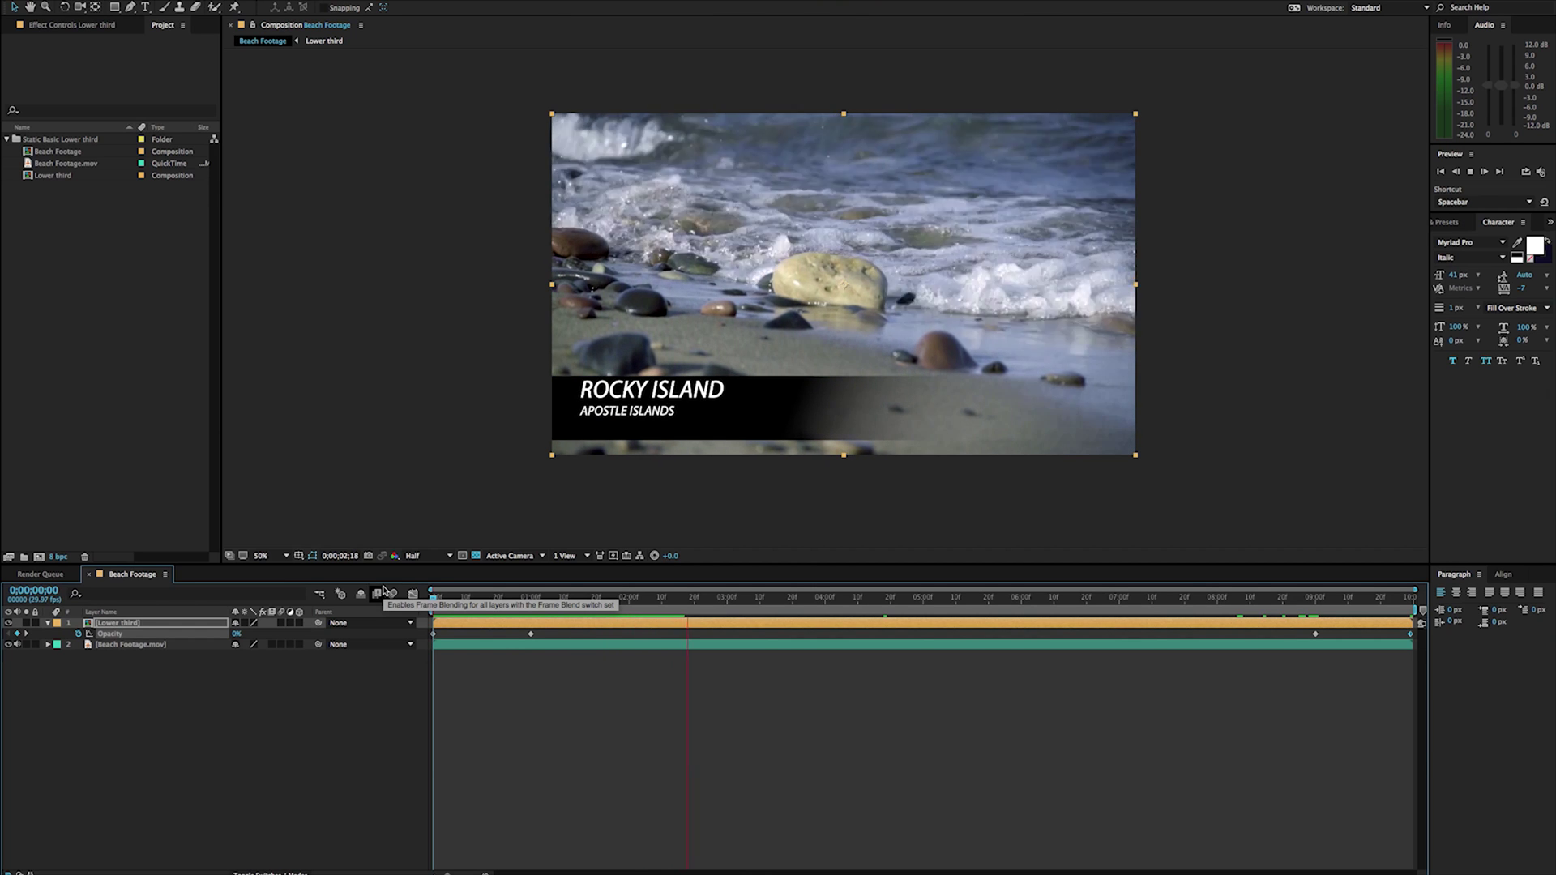
key(space)
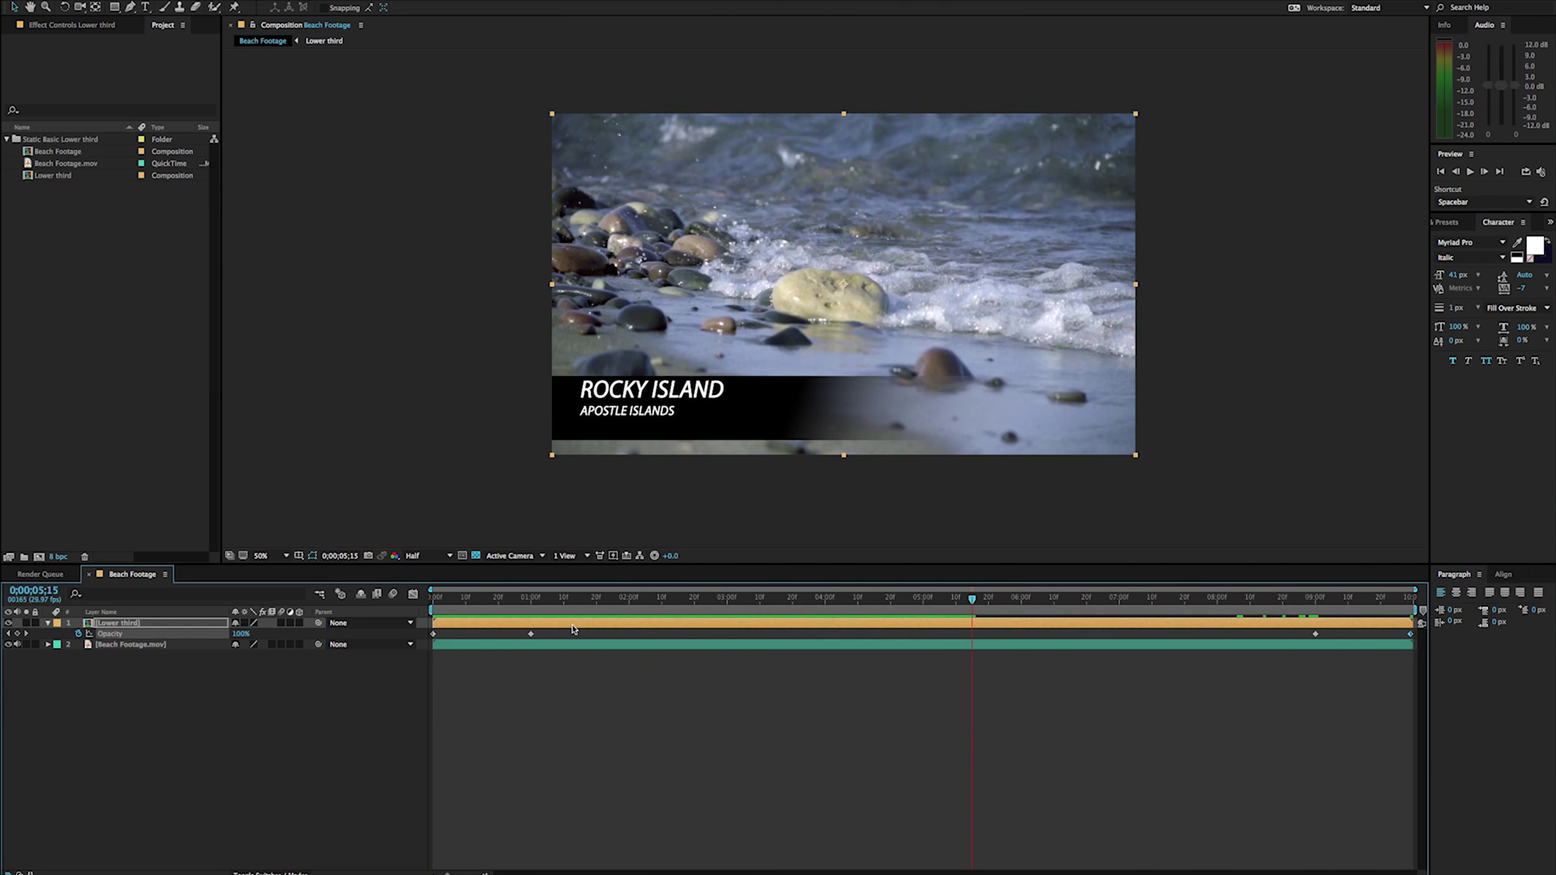